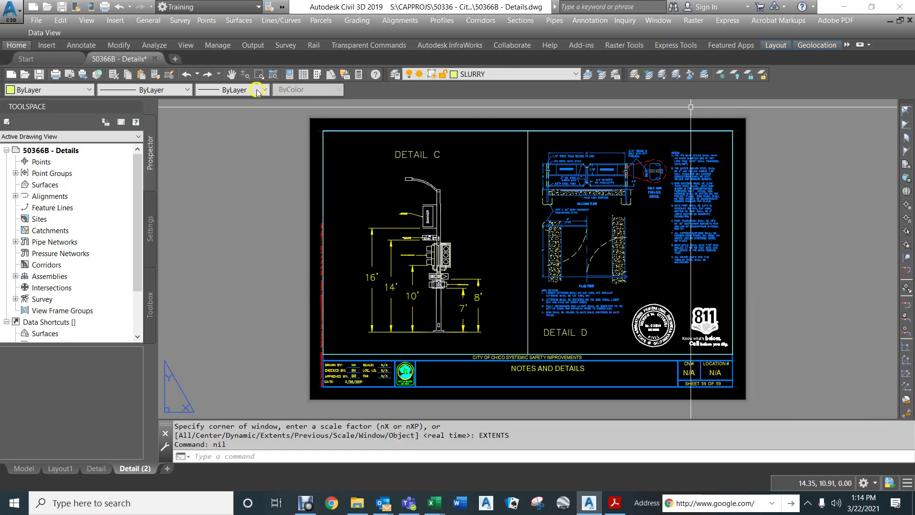
Step: Look over the four details in model space and return to the Detail (2) layout
click(25, 471)
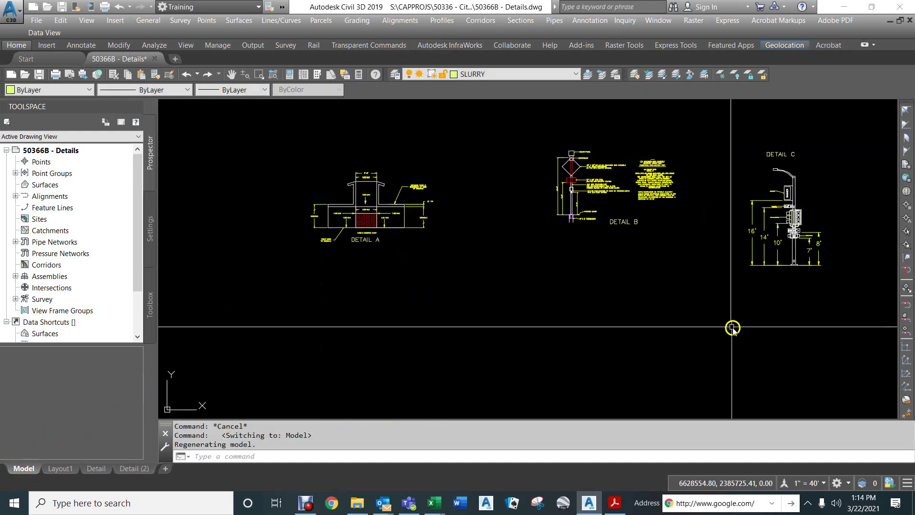
scroll(551, 296, down, 4)
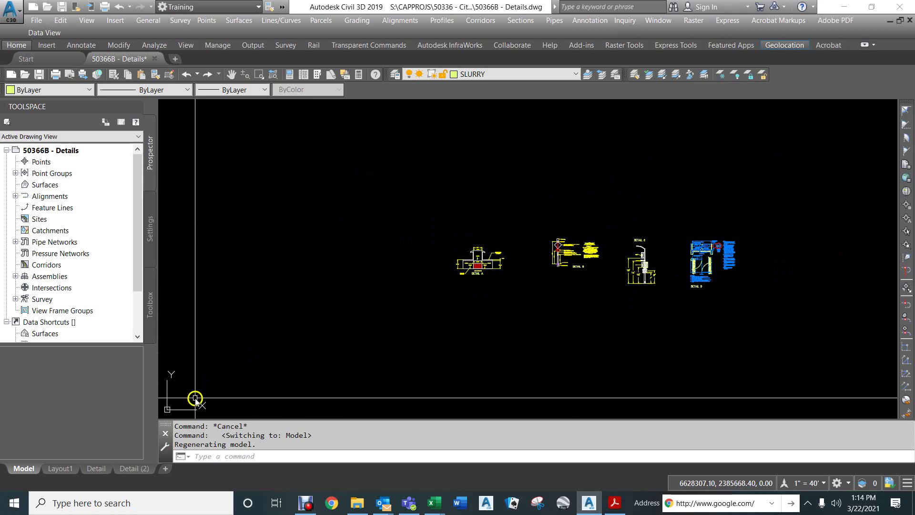
mouse_move(132, 471)
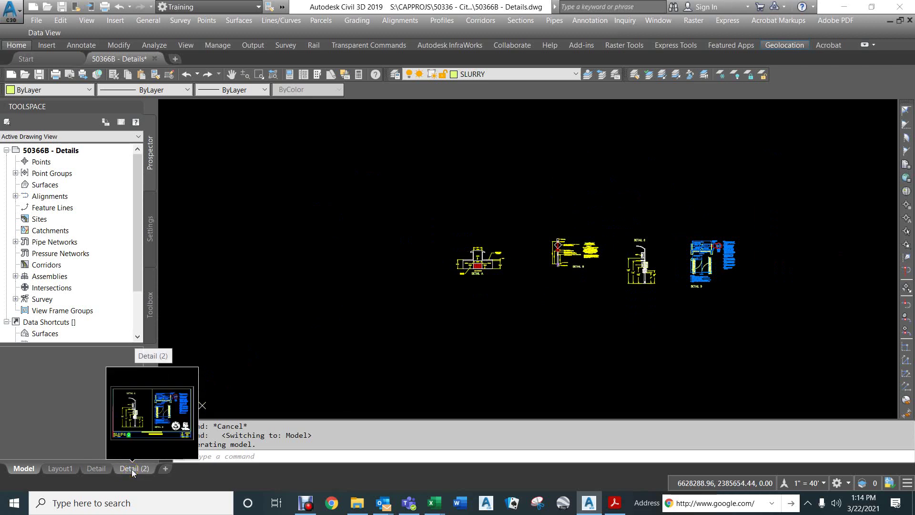
click(132, 471)
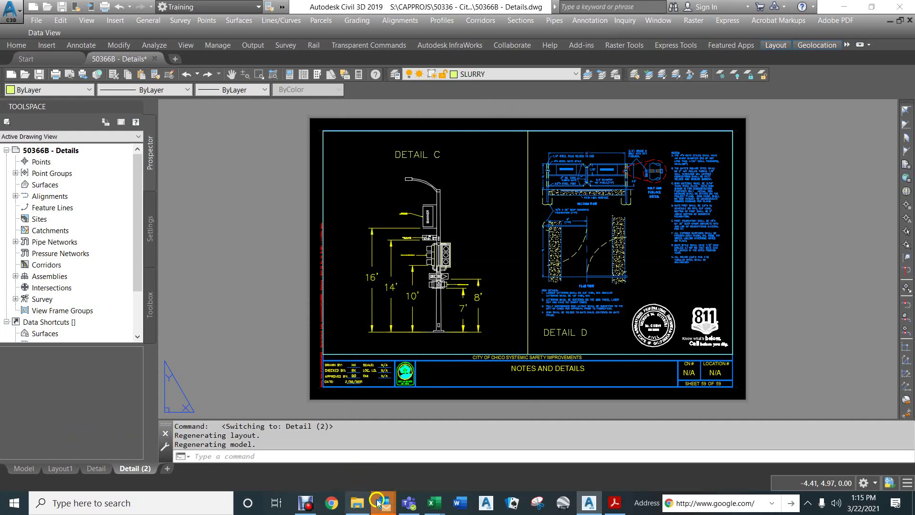
mouse_move(381, 503)
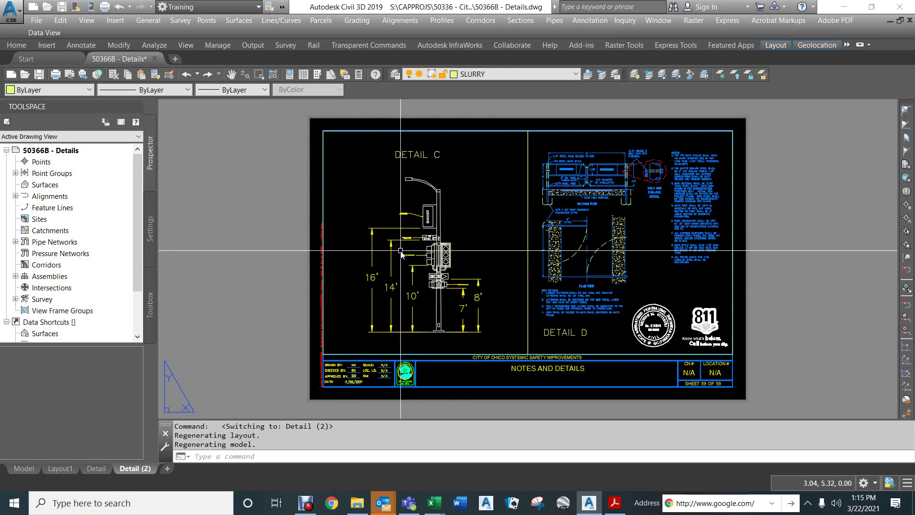
Step: Move all of the Detail C pole drawing and its dimensions from its viewport to paper space with CHSPACE
double_click(464, 224)
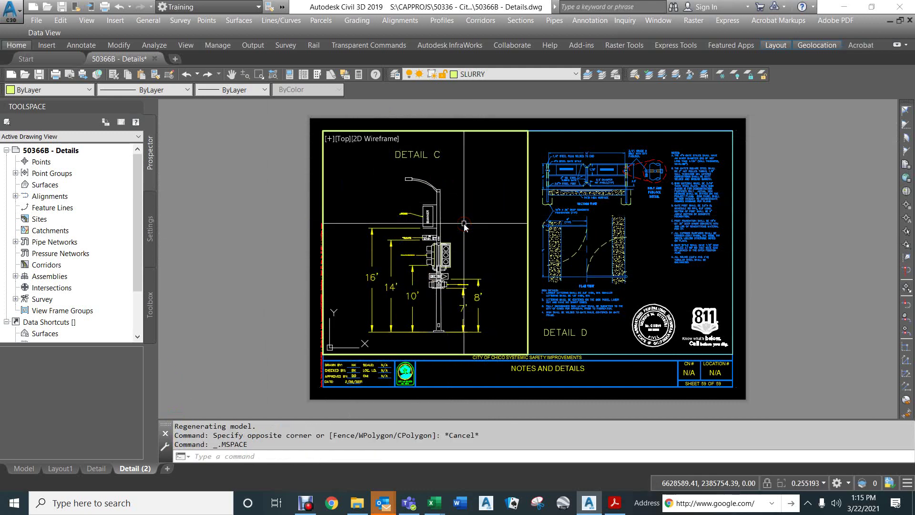
text(CHspace)
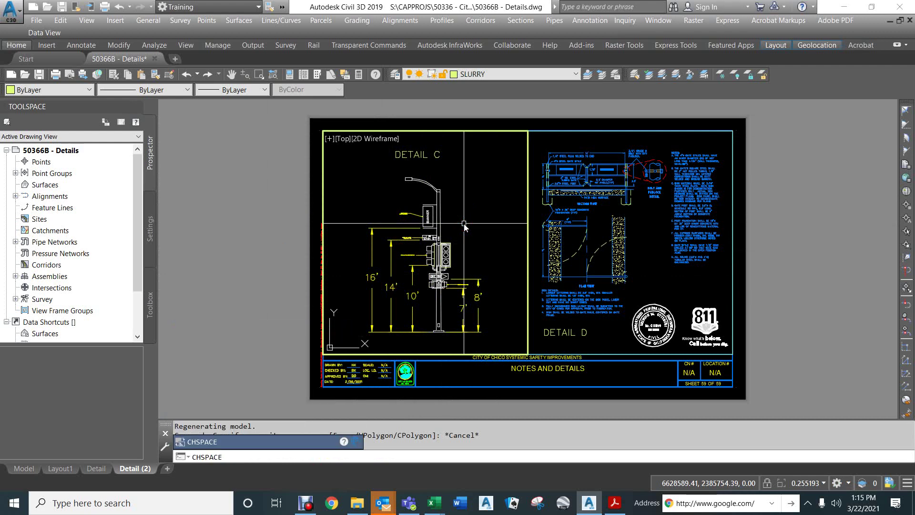
key(Return)
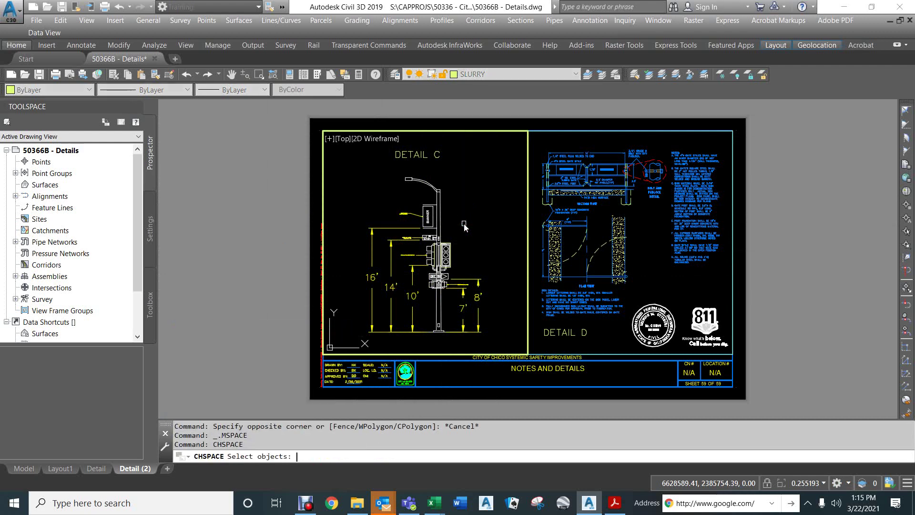
click(493, 340)
click(350, 149)
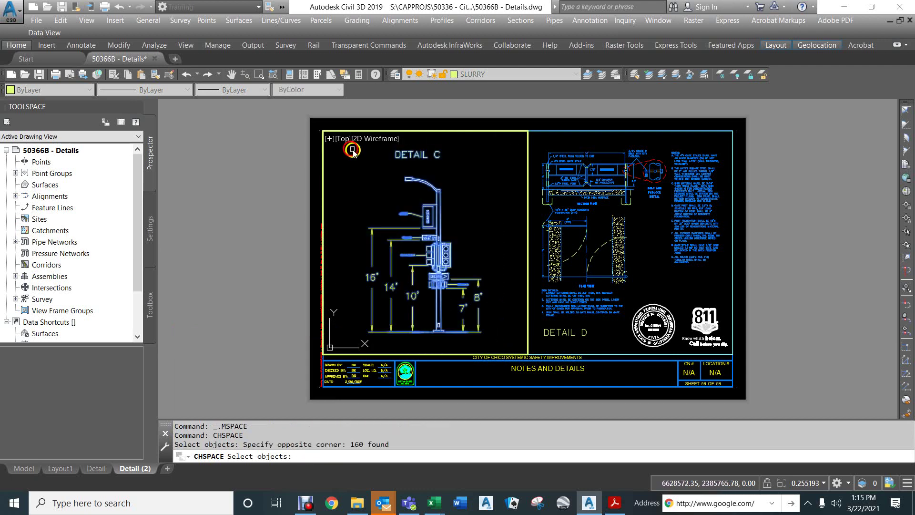
key(Return)
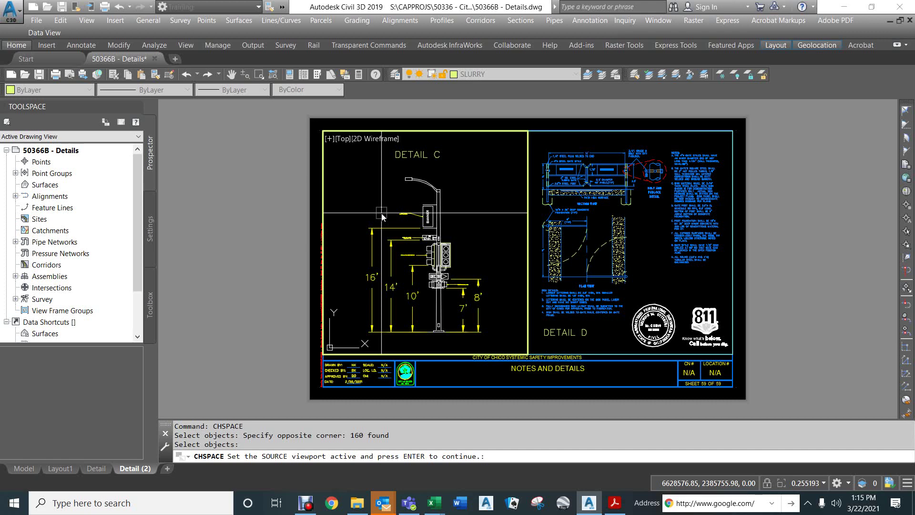
key(Return)
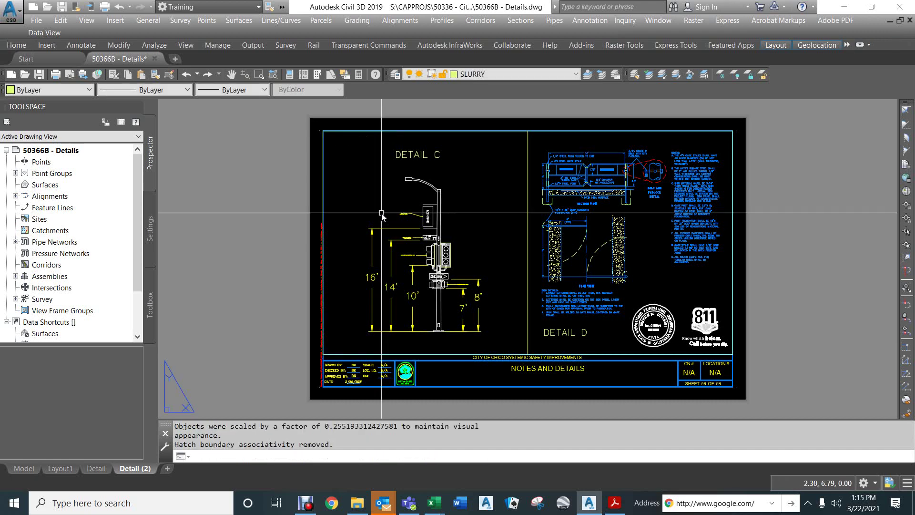
Step: Check the Detail C objects in paper space by selecting the whole drawing, dismiss the grip tip and clear the selection
click(389, 228)
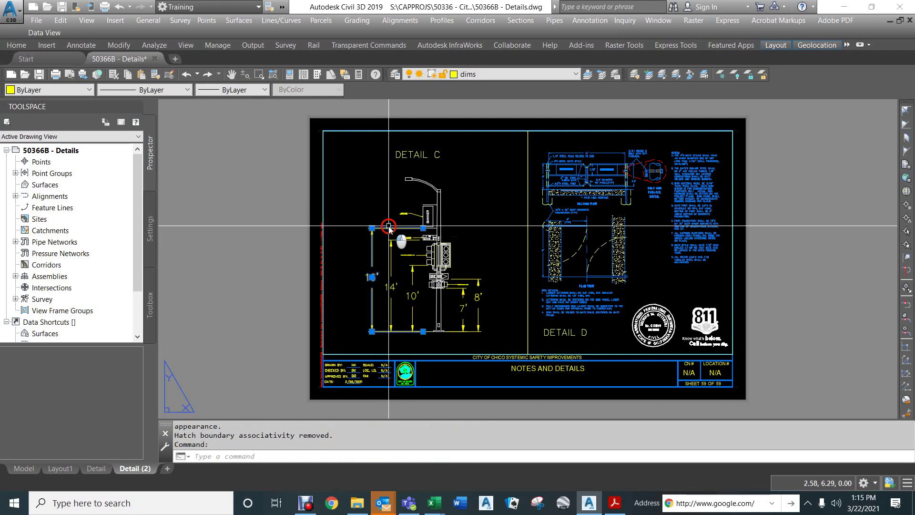
click(491, 166)
click(360, 315)
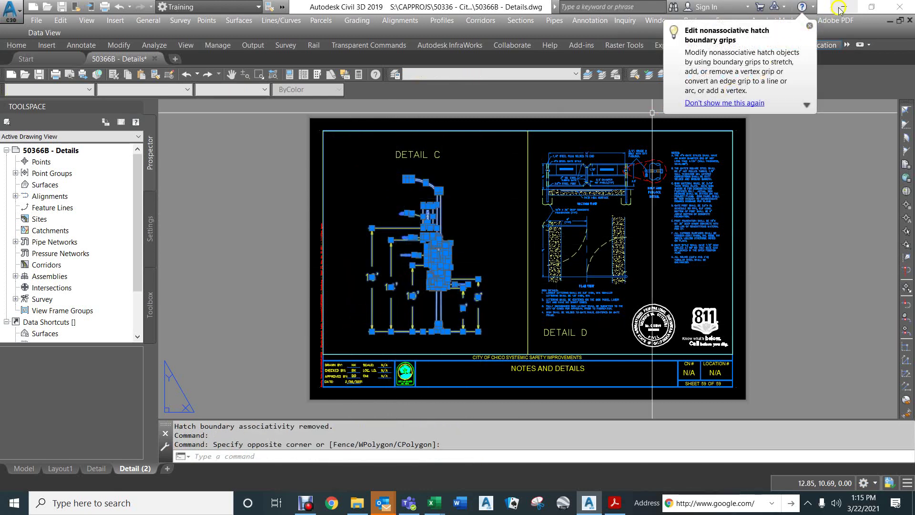
click(809, 25)
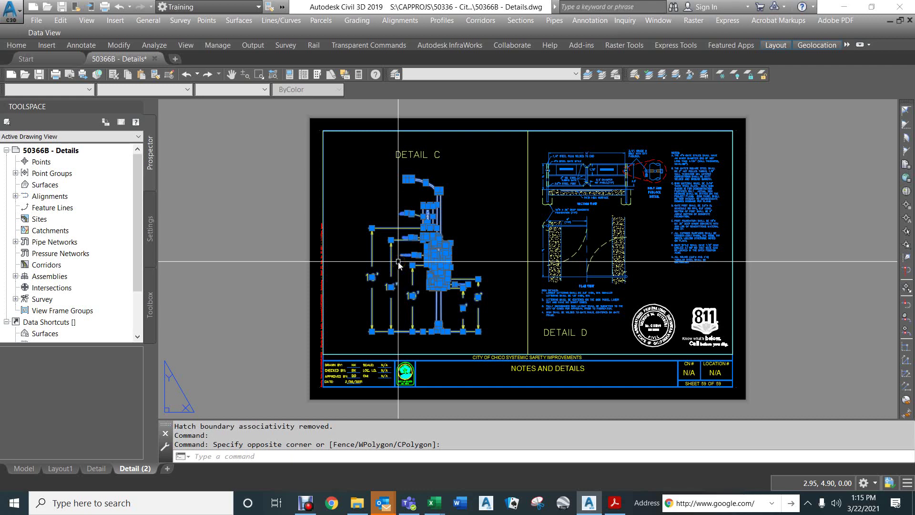
key(Escape)
key(Escape)
Step: Try to select the Detail D gate drawing from paper space
click(560, 160)
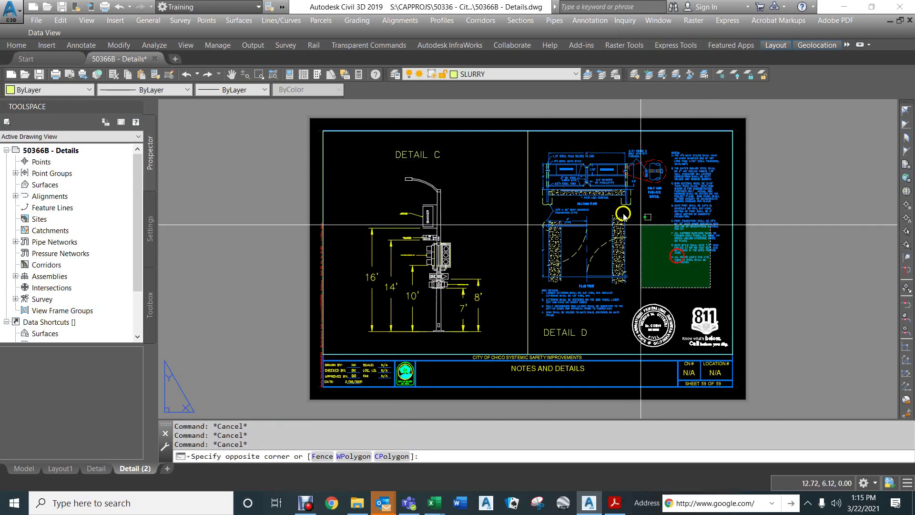
click(684, 336)
click(556, 153)
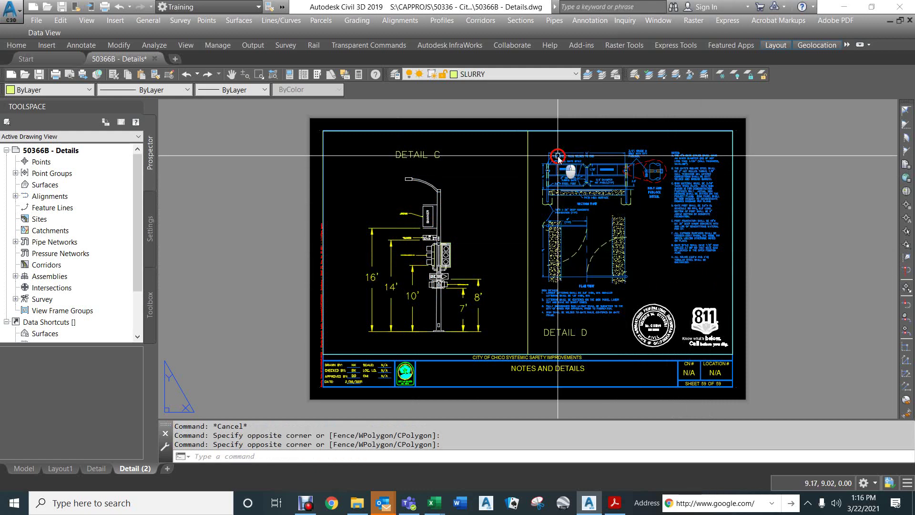
click(660, 245)
click(572, 165)
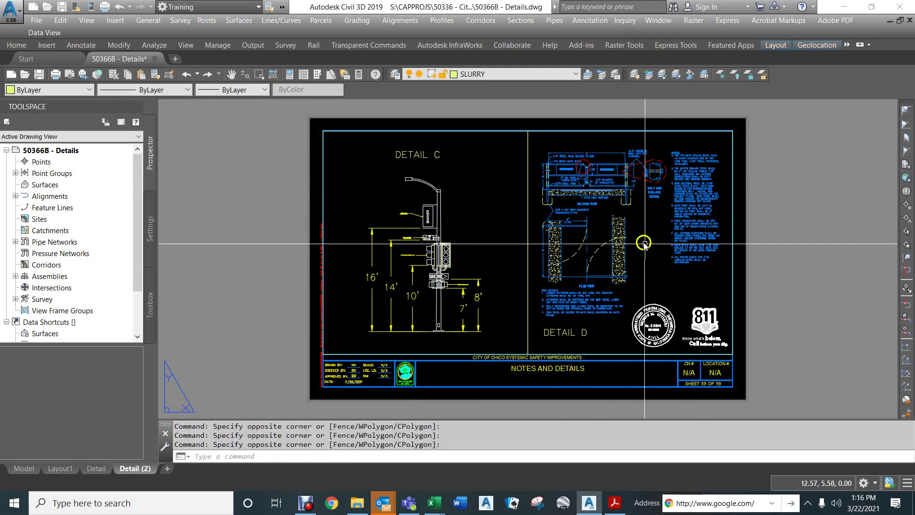
Step: Activate the Detail D viewport, select the gate drawing inside it and clear the selection
double_click(643, 235)
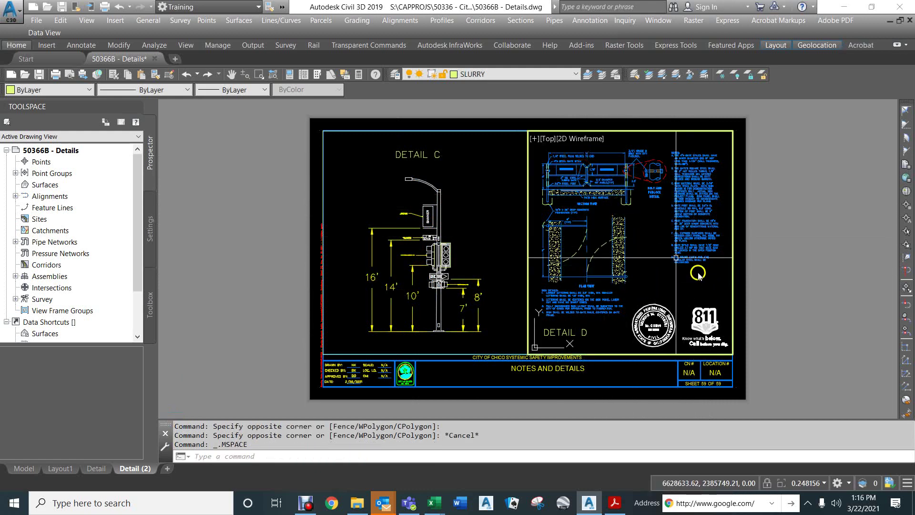
click(649, 245)
click(534, 141)
key(Escape)
key(Escape)
key(Escape)
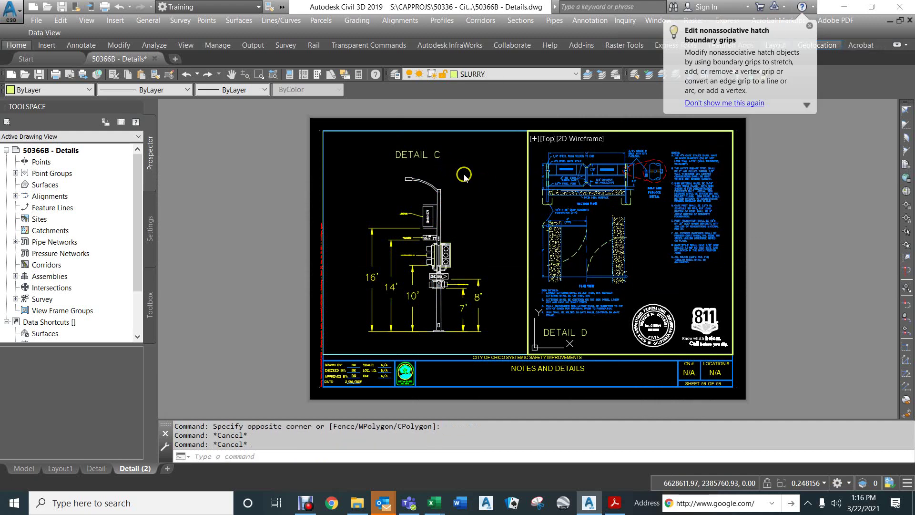
Step: Activate the Detail C viewport, try to select the 16' dimension through it and return to paper space
click(465, 175)
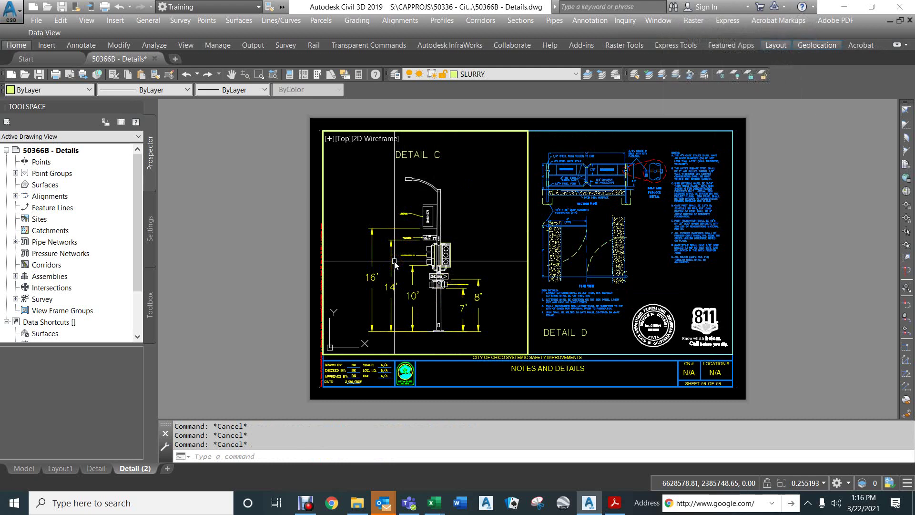
click(371, 260)
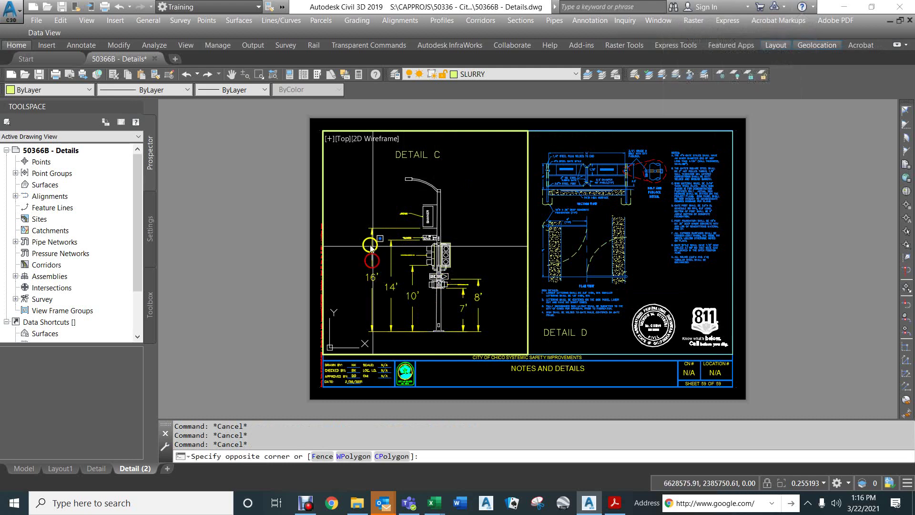
click(355, 233)
double_click(286, 204)
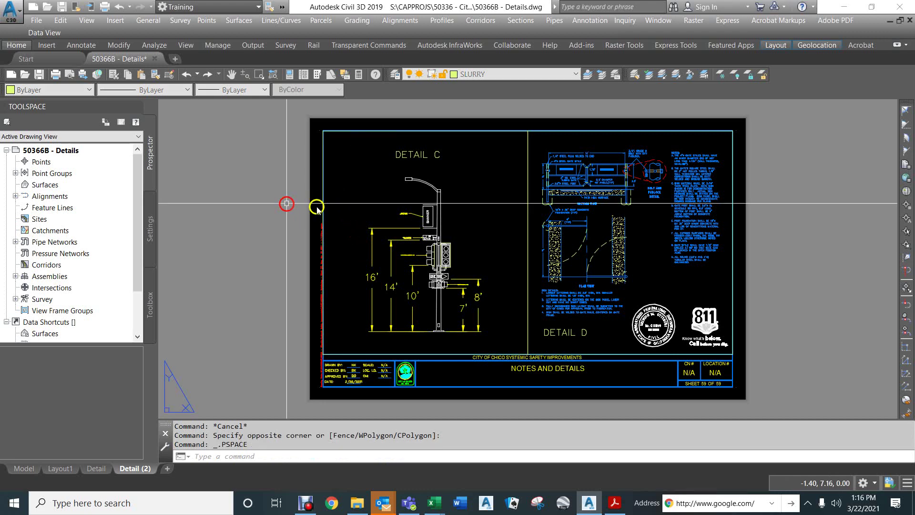
Step: Select the 16' dimension in Detail C together with all similar dimensions
mouse_move(371, 256)
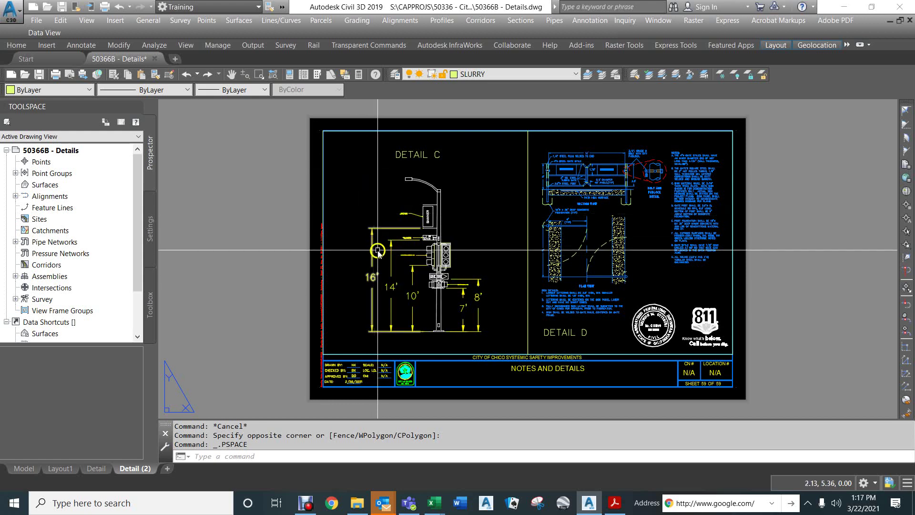
click(373, 236)
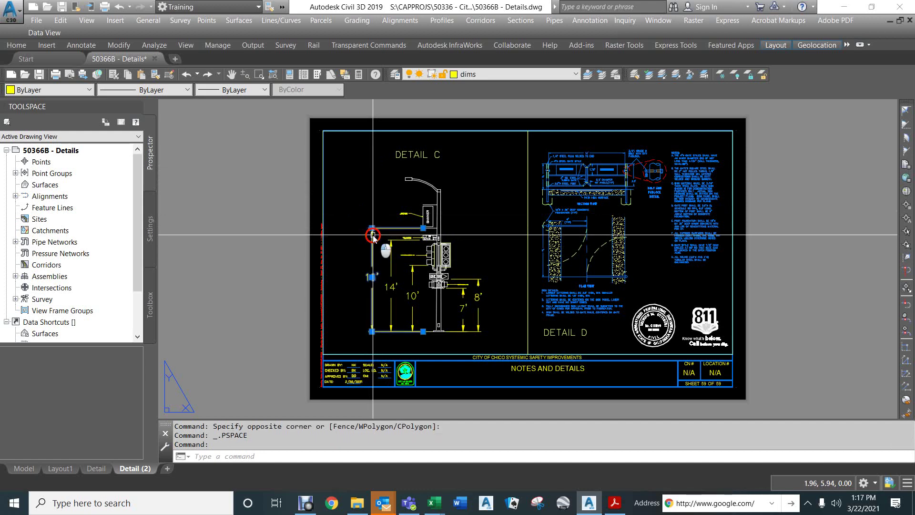
click(353, 202)
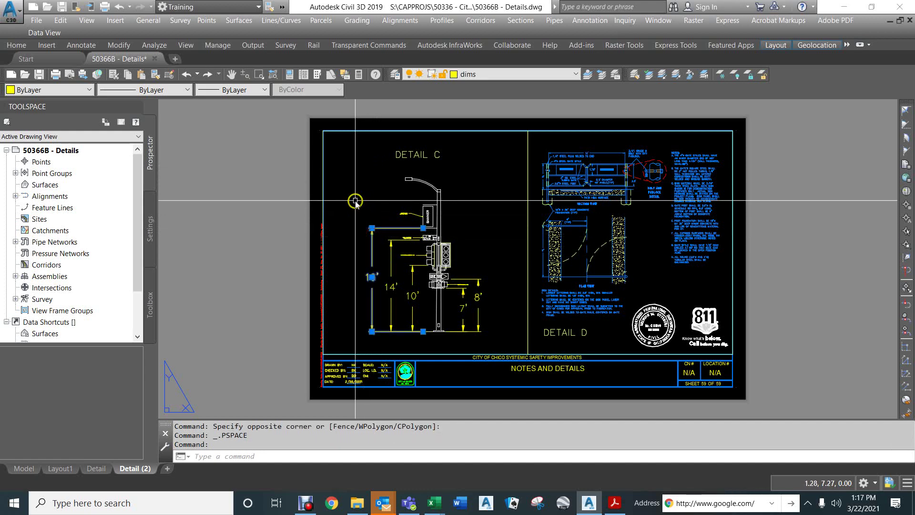
right_click(355, 201)
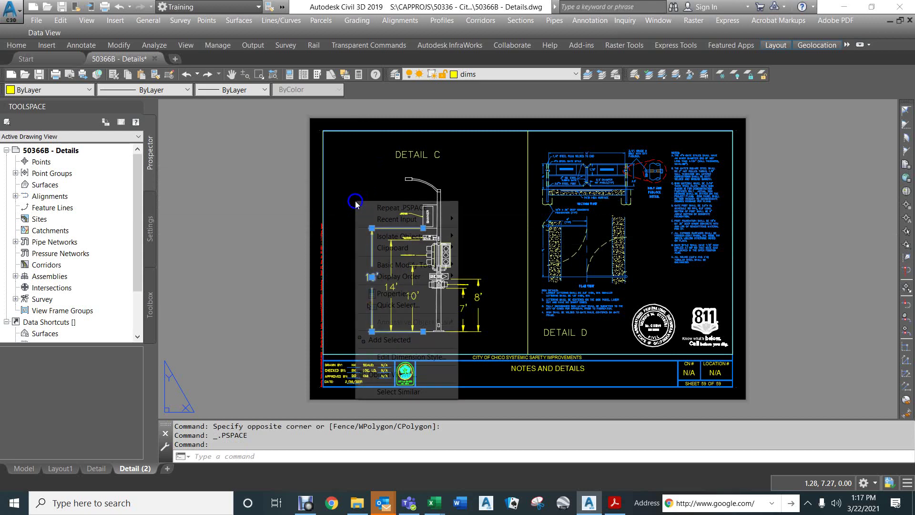
click(385, 395)
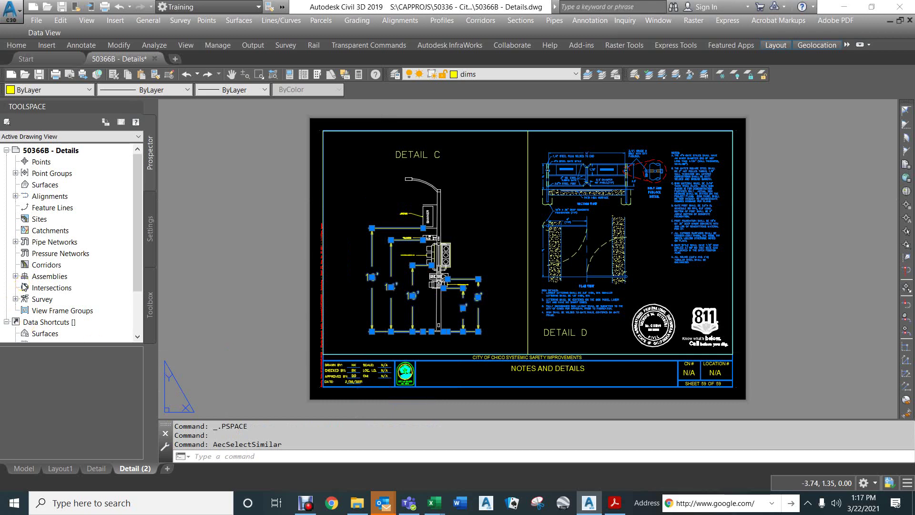
Step: Open the properties of the selected Detail C dimensions and check their arrow size and text height
key(c)
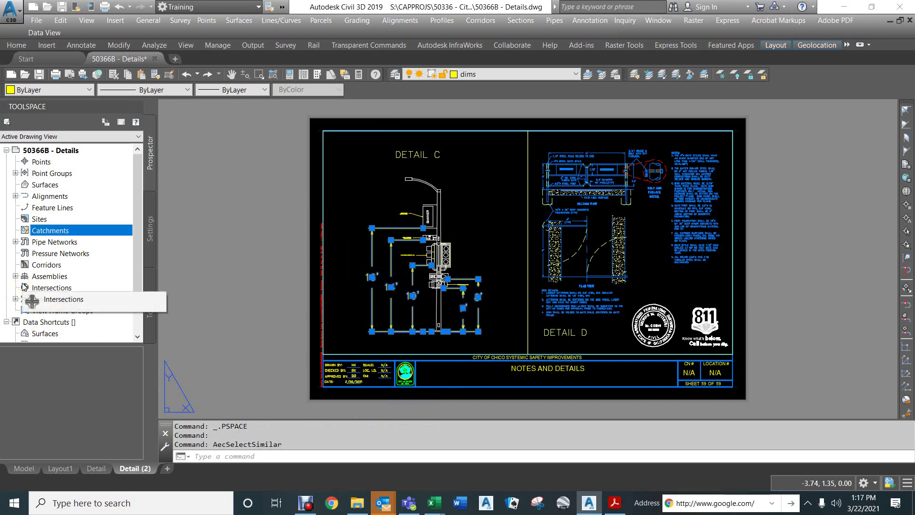
text(ch)
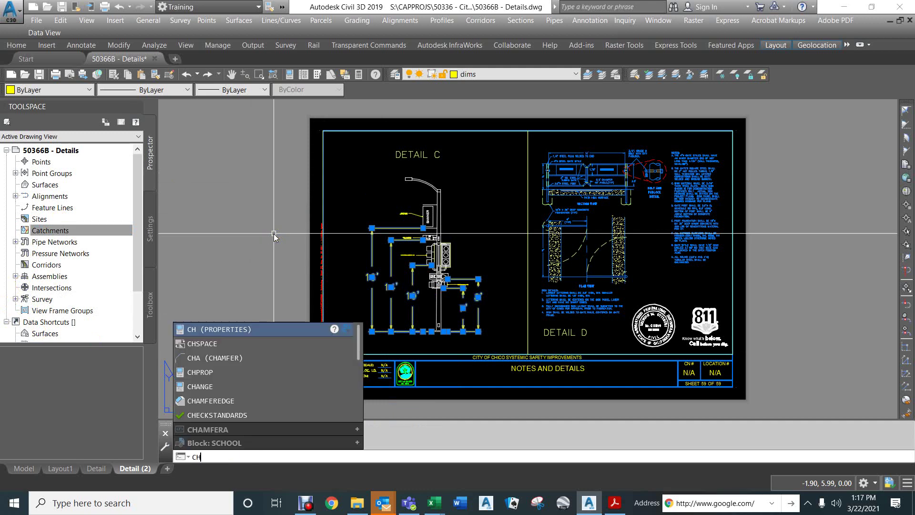
key(Return)
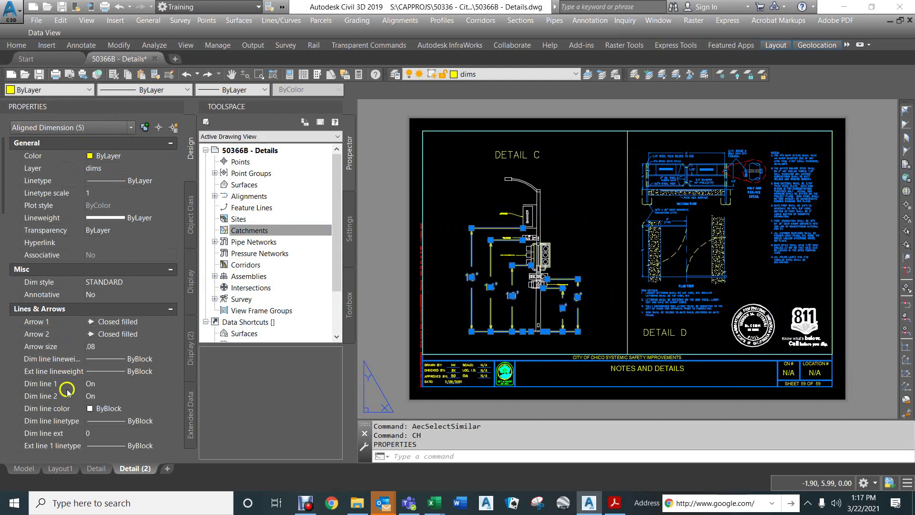
click(107, 346)
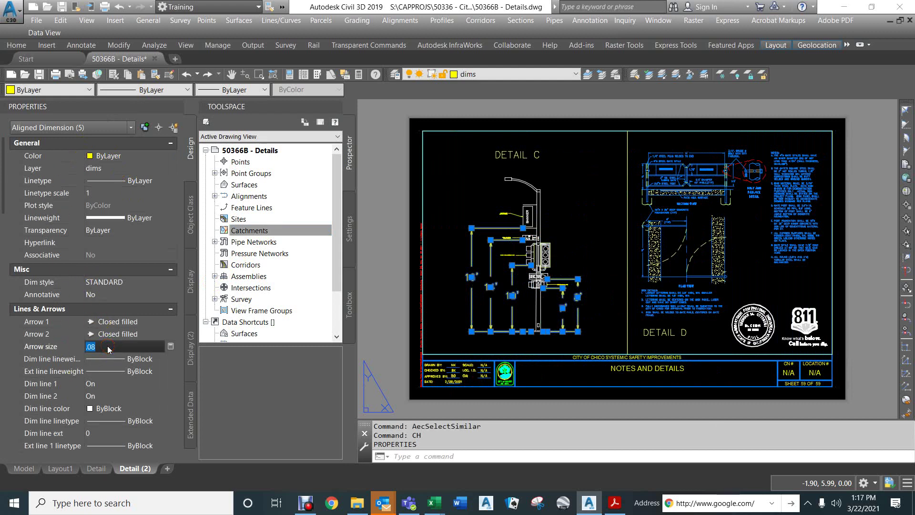
scroll(118, 386, down, 2)
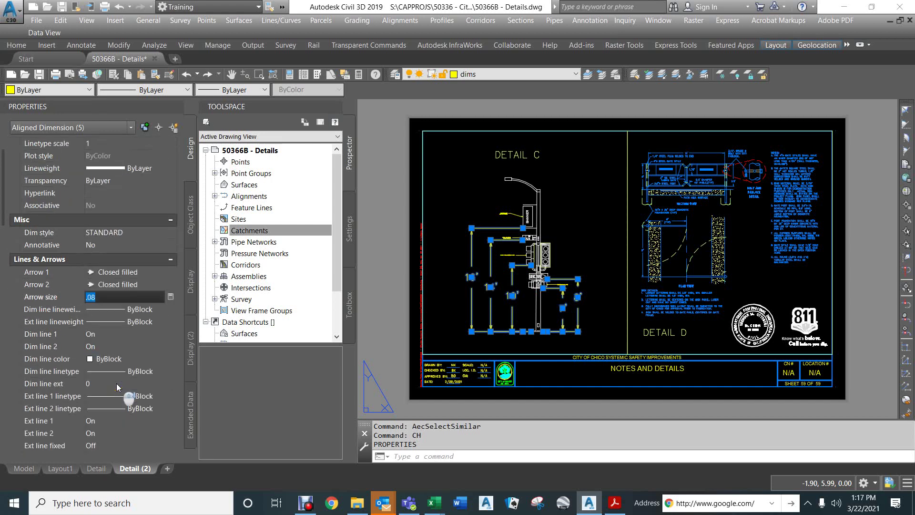
scroll(119, 344, down, 8)
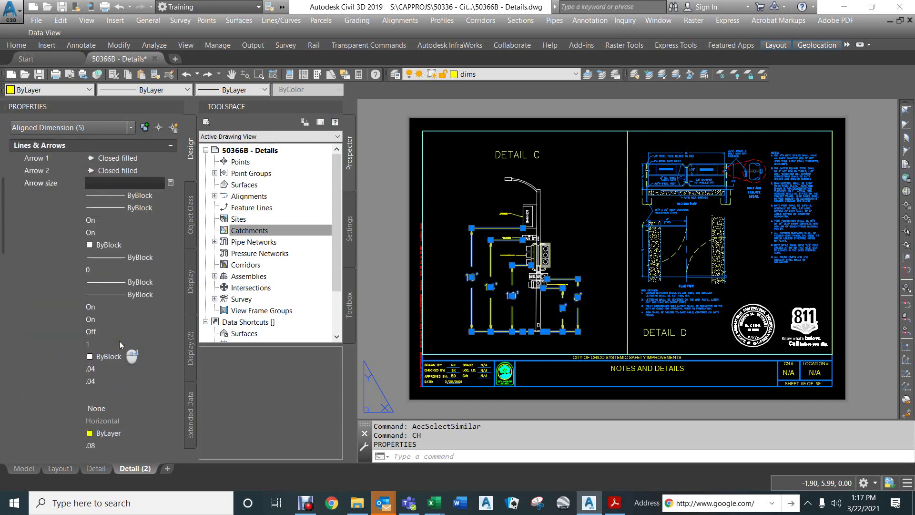
click(107, 333)
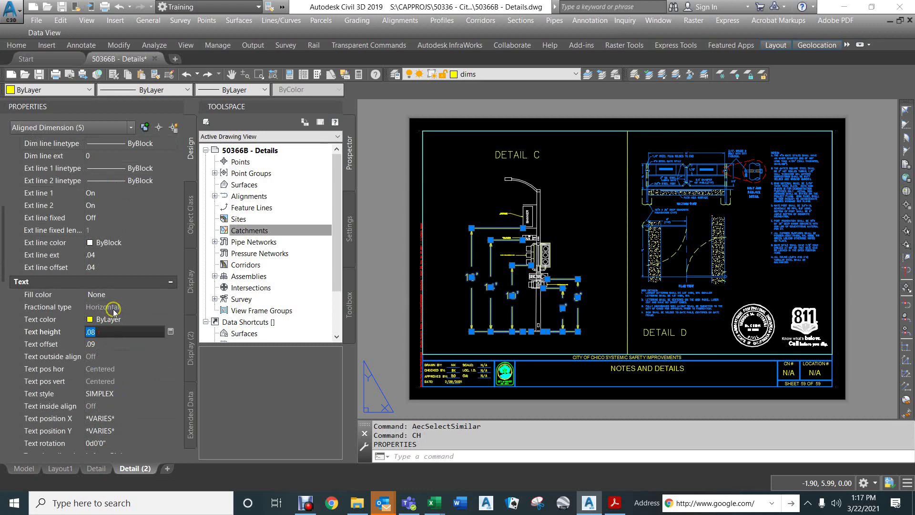
Step: Set the overall dimension scale of the selected Detail C dimensions to 1 and clear the selection
scroll(114, 312, down, 9)
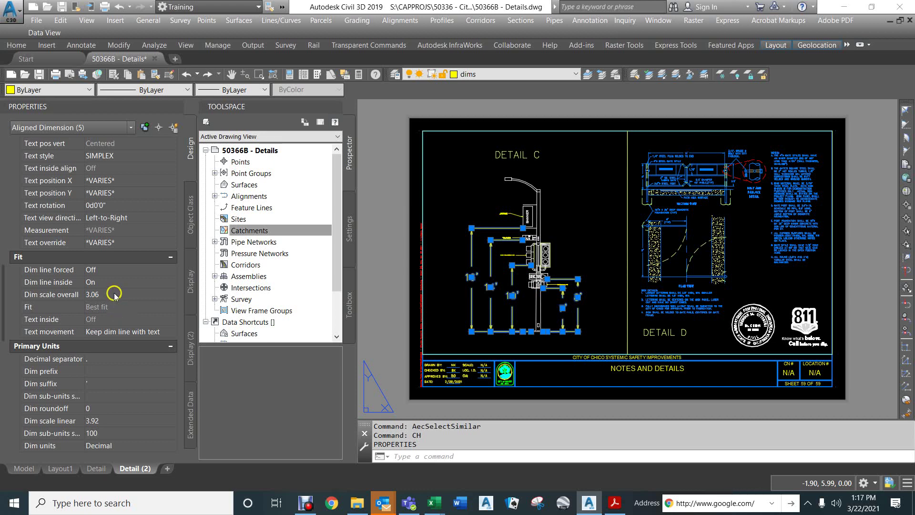
click(113, 294)
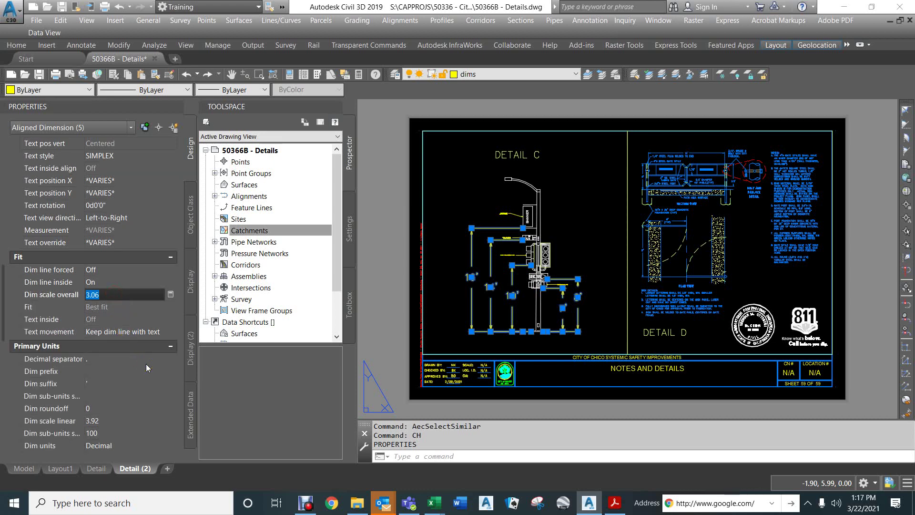
text(1)
key(Return)
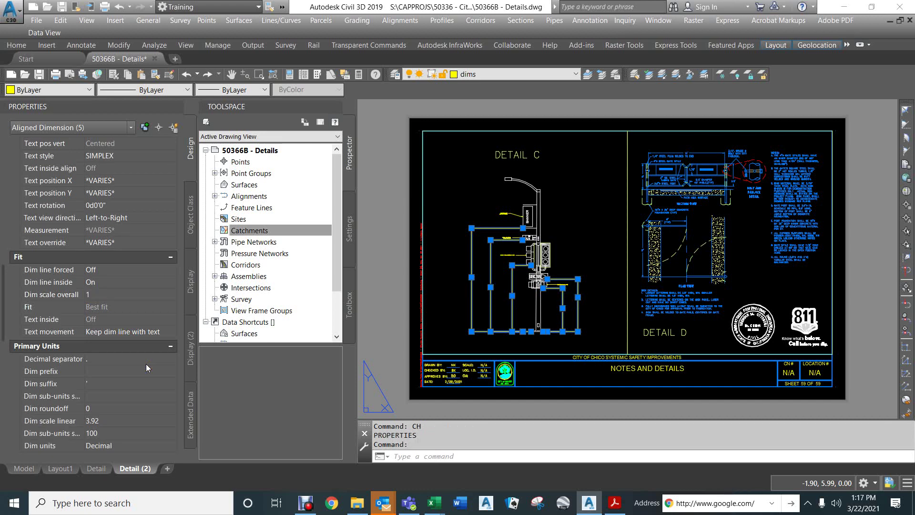
key(Escape)
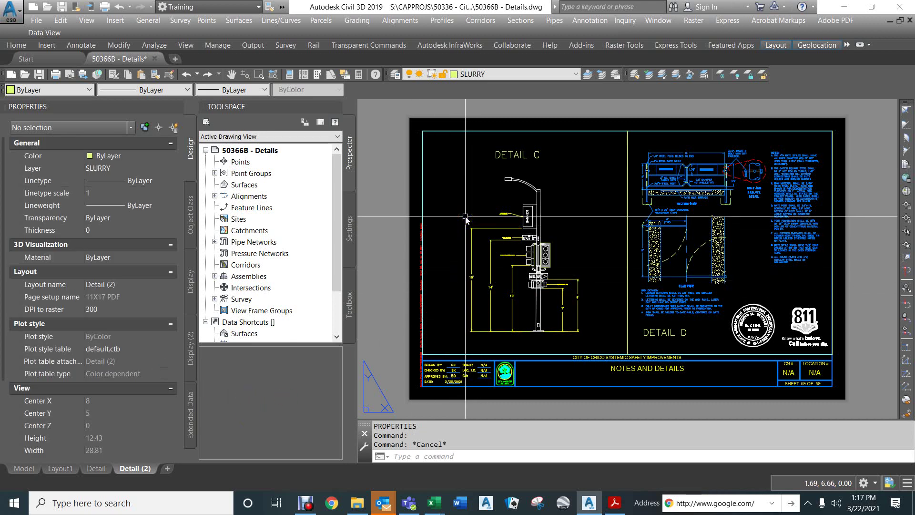
Step: Select the Detail C viewport frame by its border and erase it from the layout
click(402, 217)
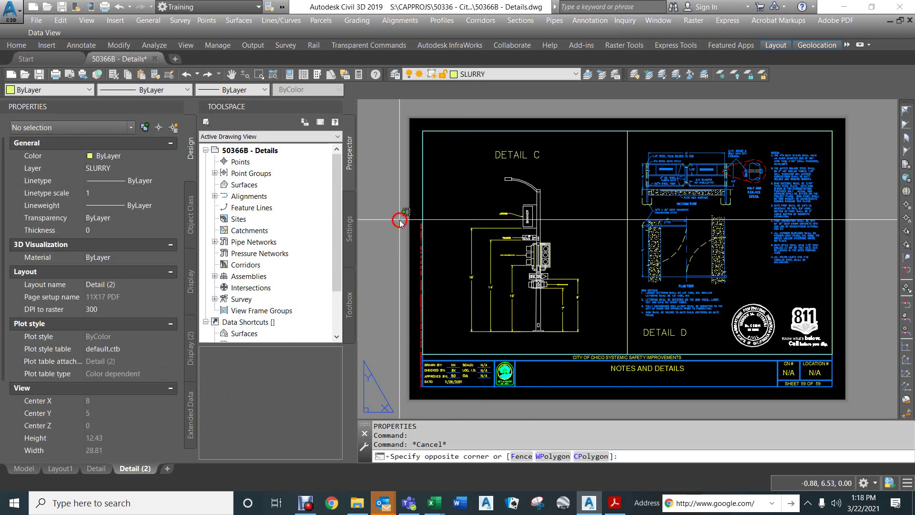
click(520, 205)
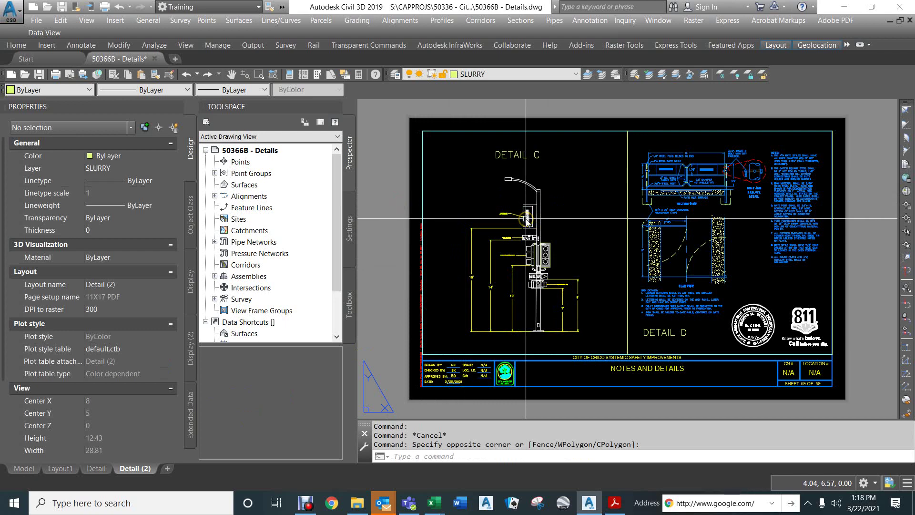
scroll(500, 219, up, 2)
scroll(501, 217, down, 2)
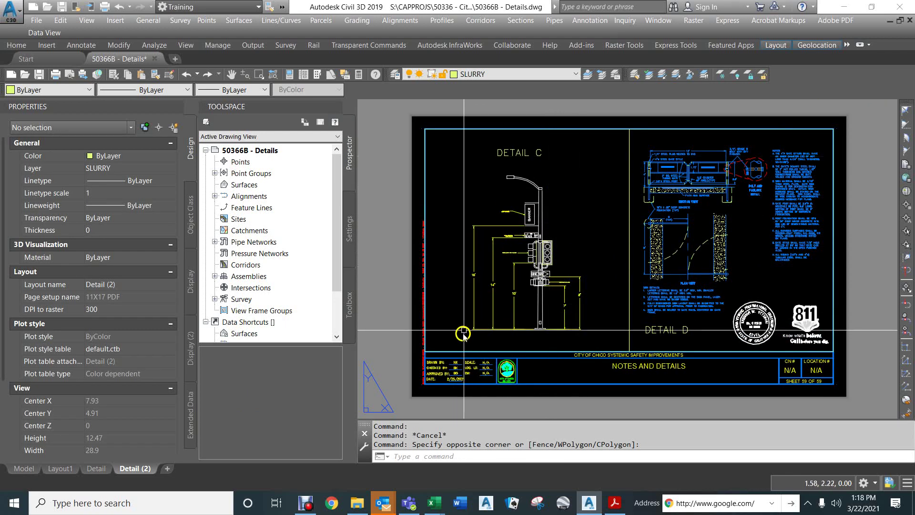
click(425, 349)
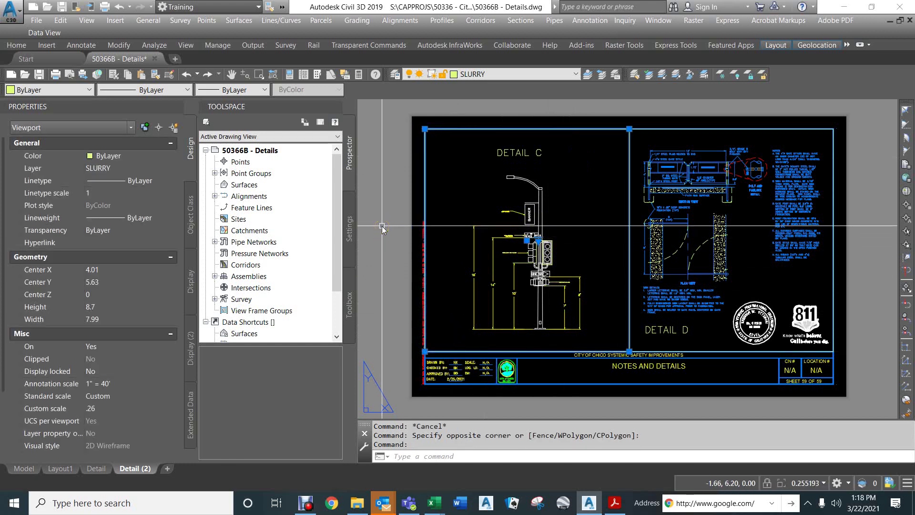
text(e)
key(Return)
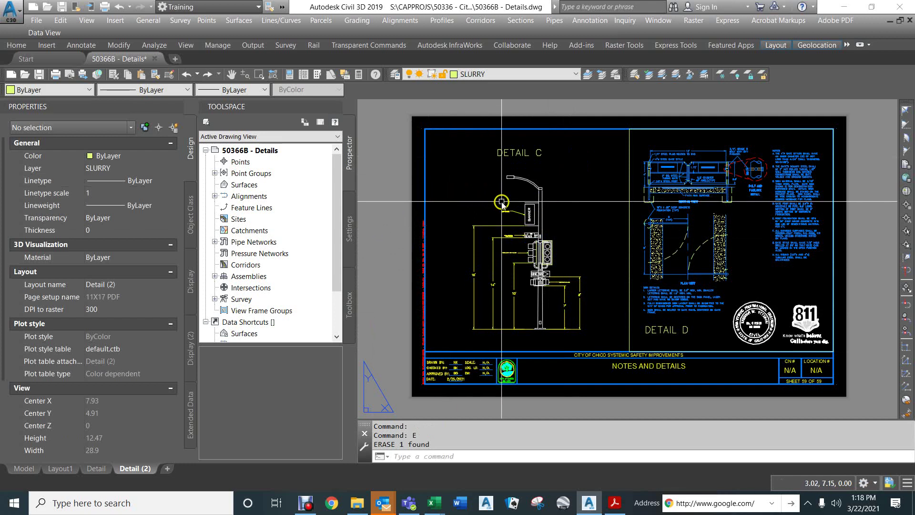
Step: Inspect the properties of the multileader note pointing to the banner in Detail C
scroll(503, 203, up, 2)
scroll(504, 203, up, 3)
mouse_move(500, 245)
middle_down()
mouse_move(479, 246)
mouse_move(541, 102)
middle_up()
scroll(465, 182, down, 2)
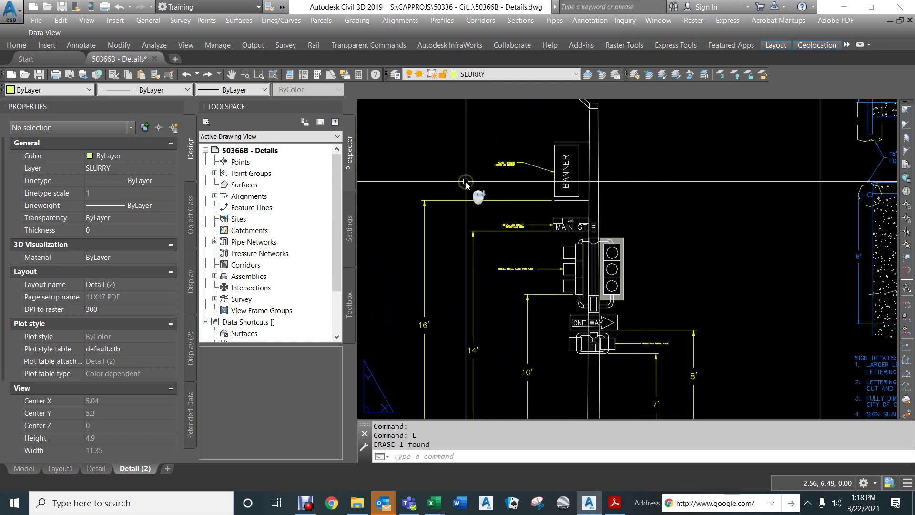
click(506, 164)
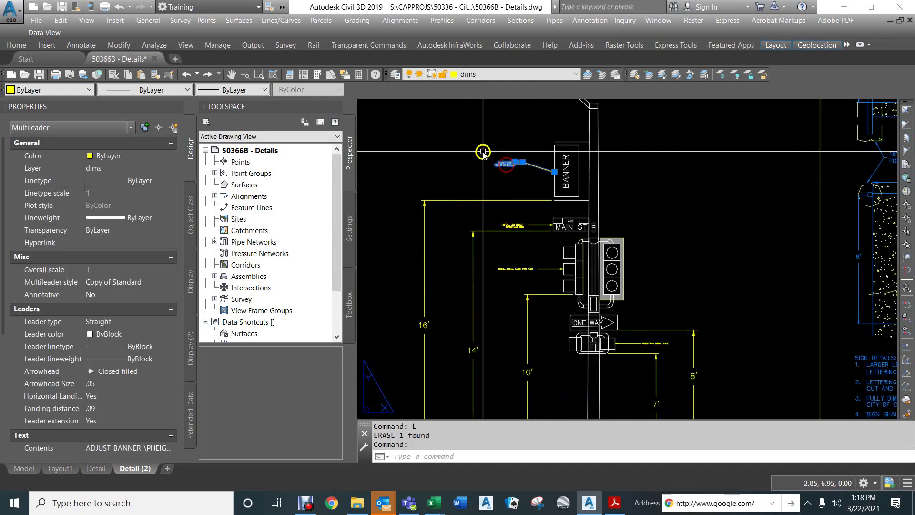
key(Escape)
key(Escape)
key(Escape)
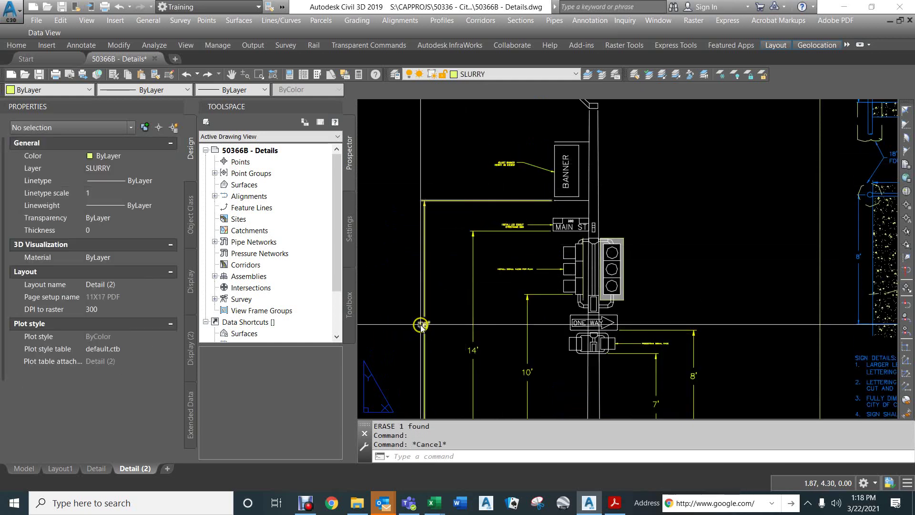
Step: Compare the properties of the 16' dimension with those of the banner multileader
click(424, 326)
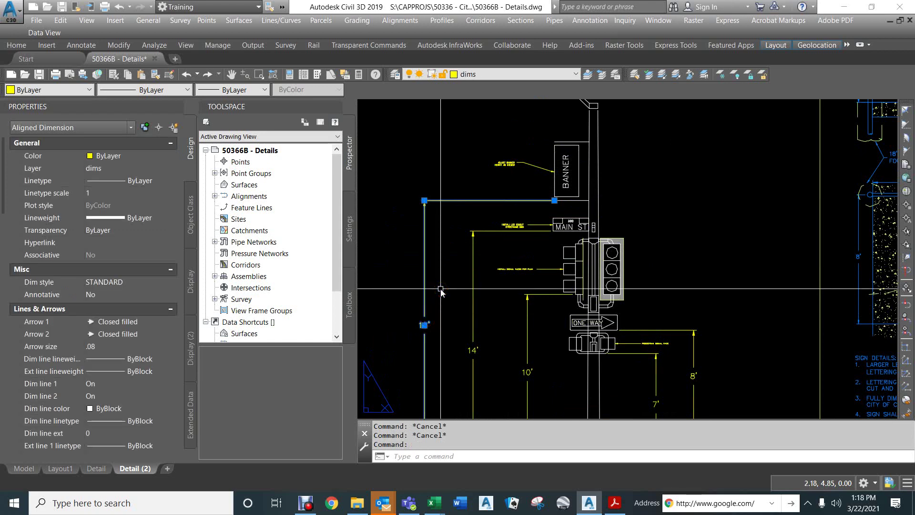
key(Escape)
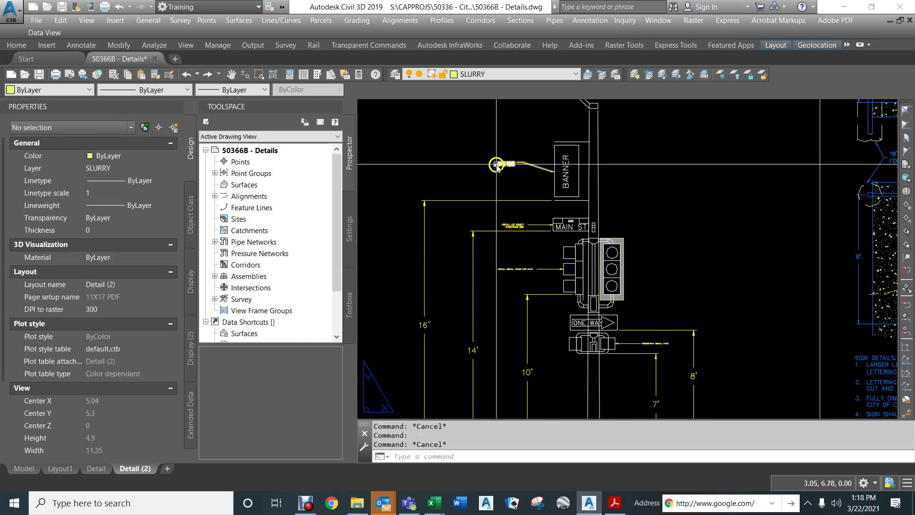
click(504, 165)
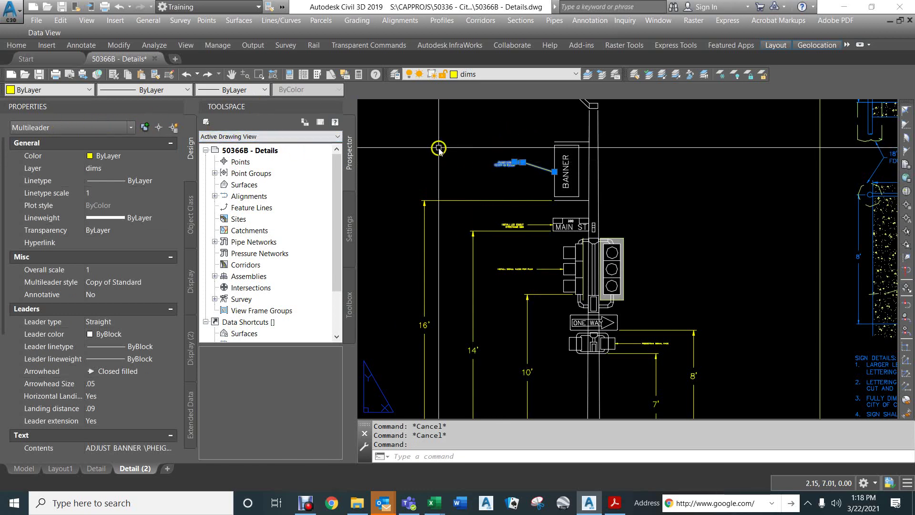
key(Escape)
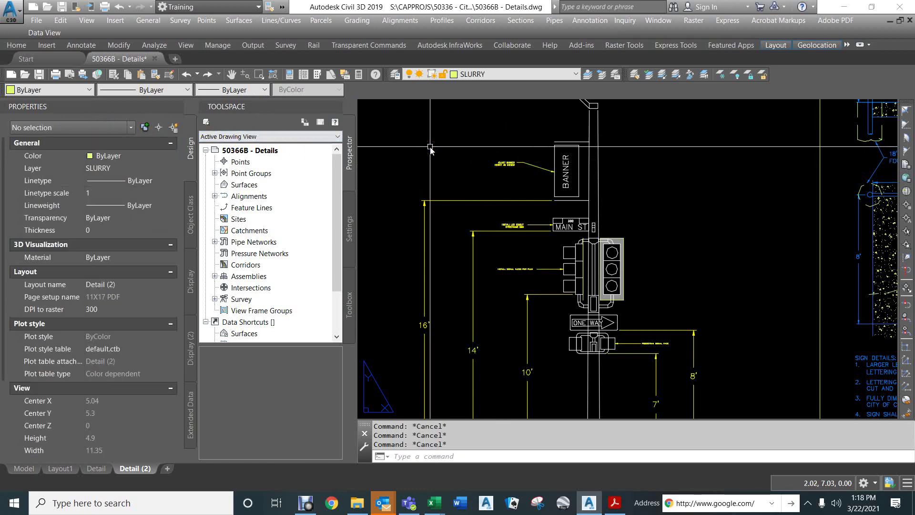
click(504, 164)
key(Escape)
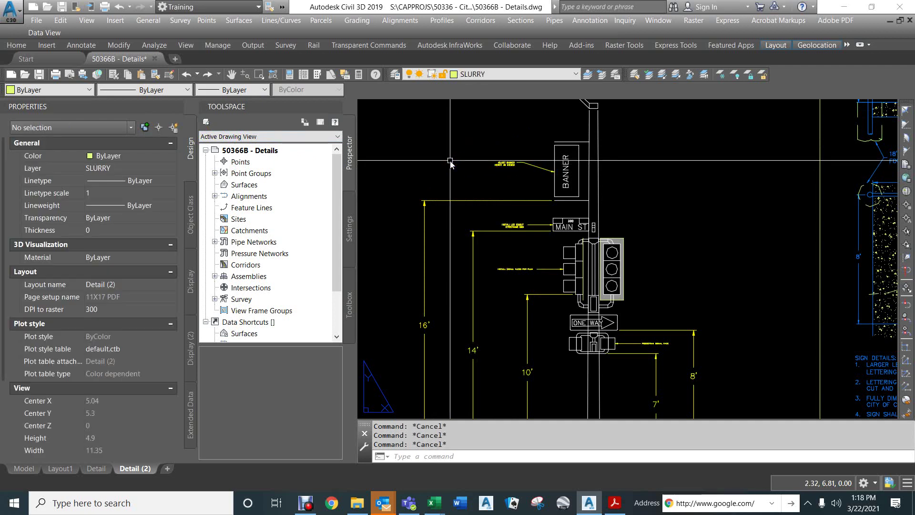
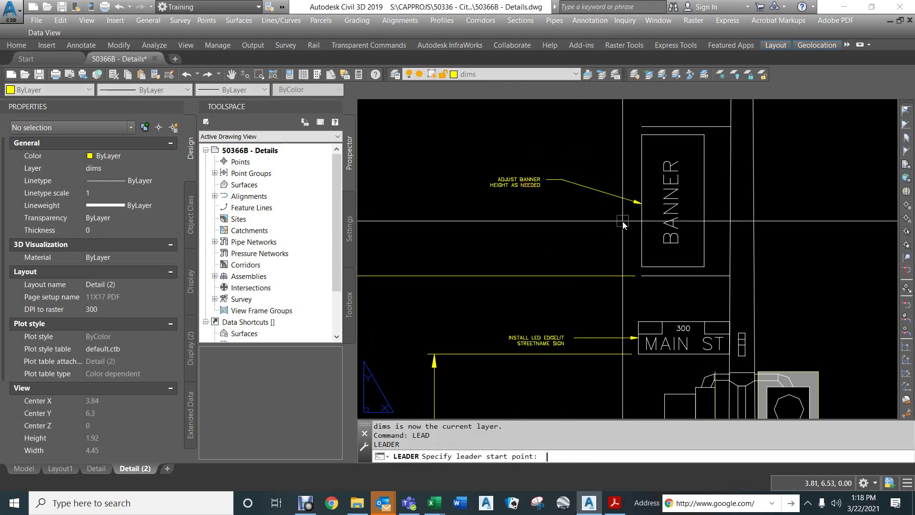
Step: Draw a leader about 0.5 units long from the nearest point on the banner's edge, with ortho turned off, and finish its points
text(n)
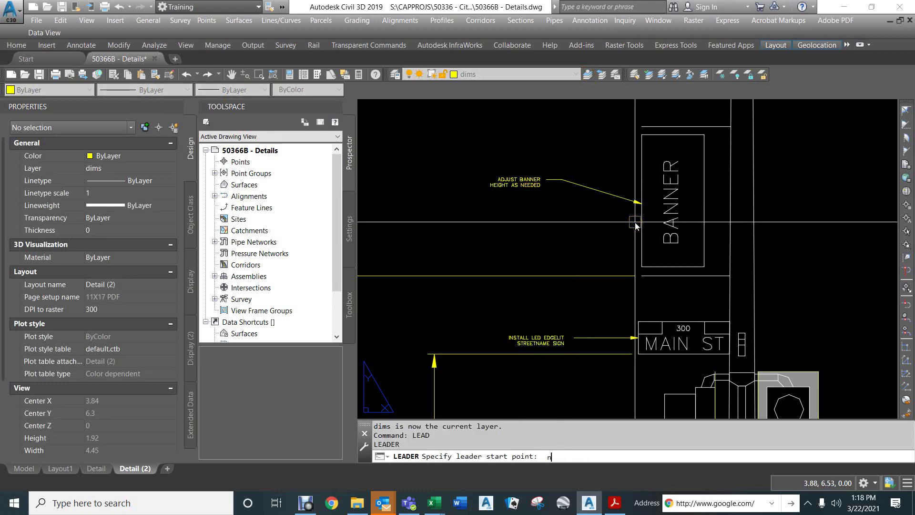
text(ea)
key(Return)
click(637, 210)
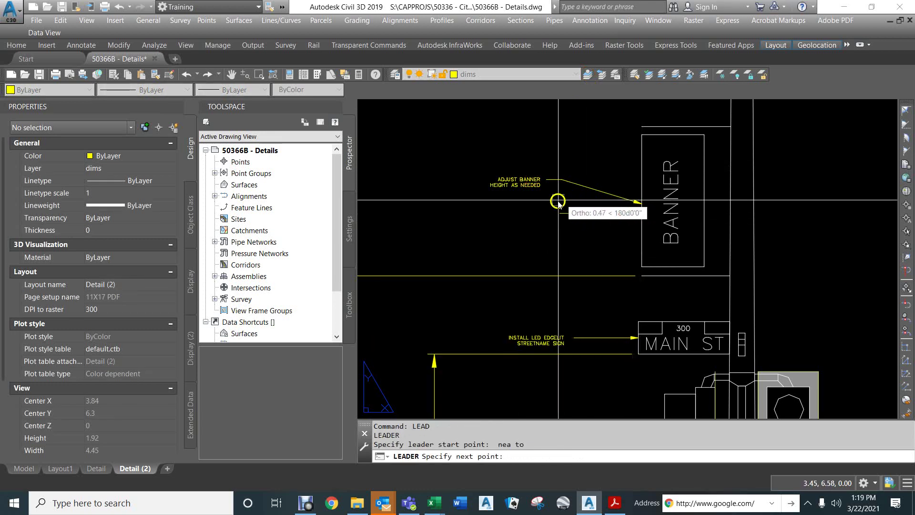
key(F8)
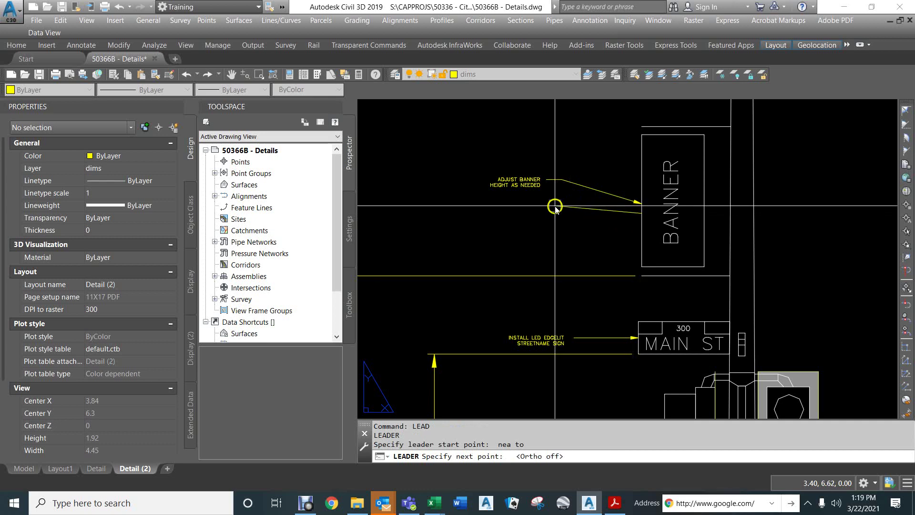
click(556, 207)
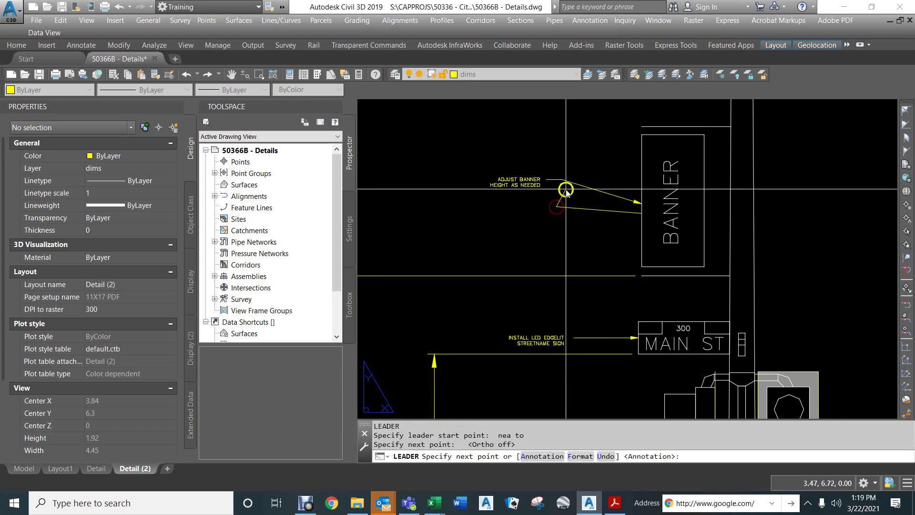
key(Return)
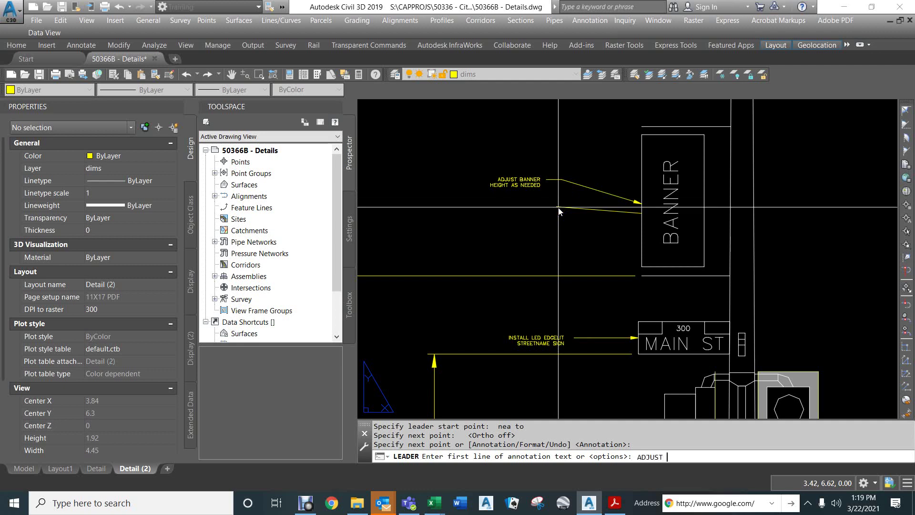
Step: Annotate the banner leader with two text lines, "ADJUST BANNER" and "AS NEEDED", and check its text size against the sheet
text(ER)
key(Return)
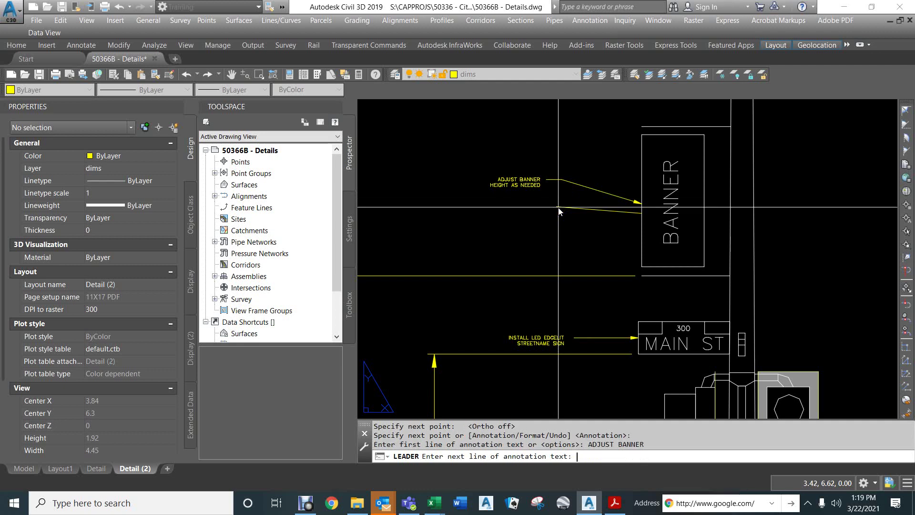
text(AS NEEDED)
key(Return)
key(Return)
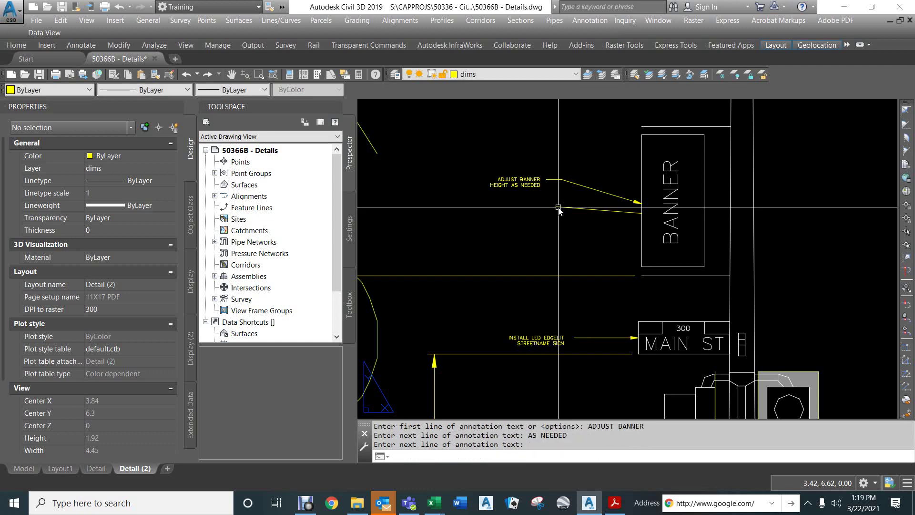
scroll(559, 211, down, 8)
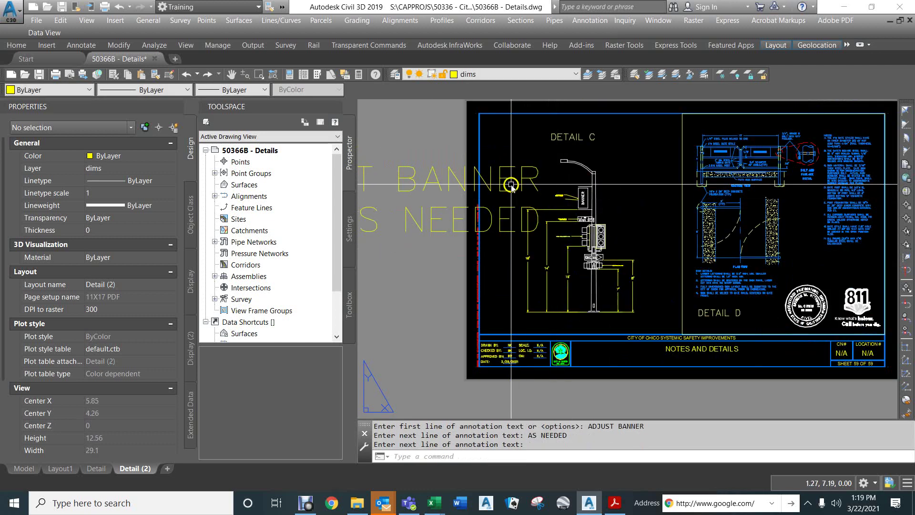
scroll(511, 186, down, 2)
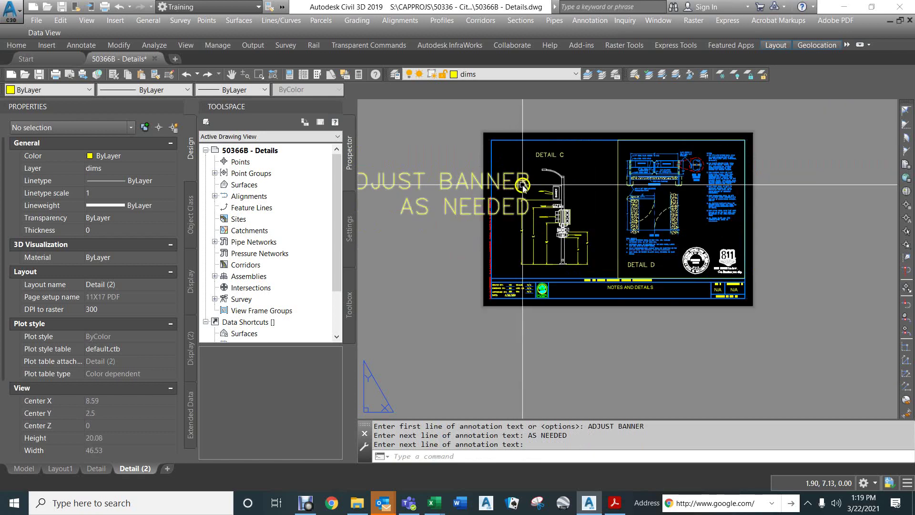
scroll(527, 196, up, 8)
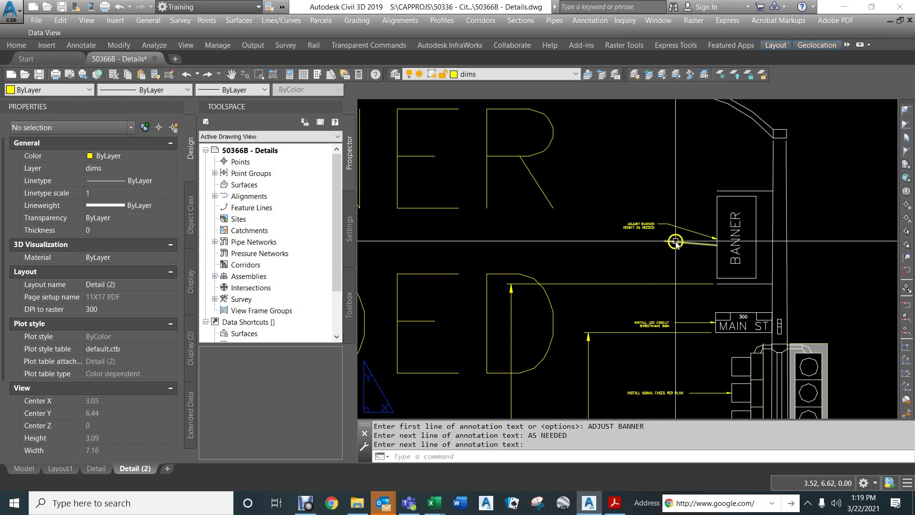
Step: Erase the new banner leader and its oversized "ADJUST BANNER AS NEEDED" text
click(666, 242)
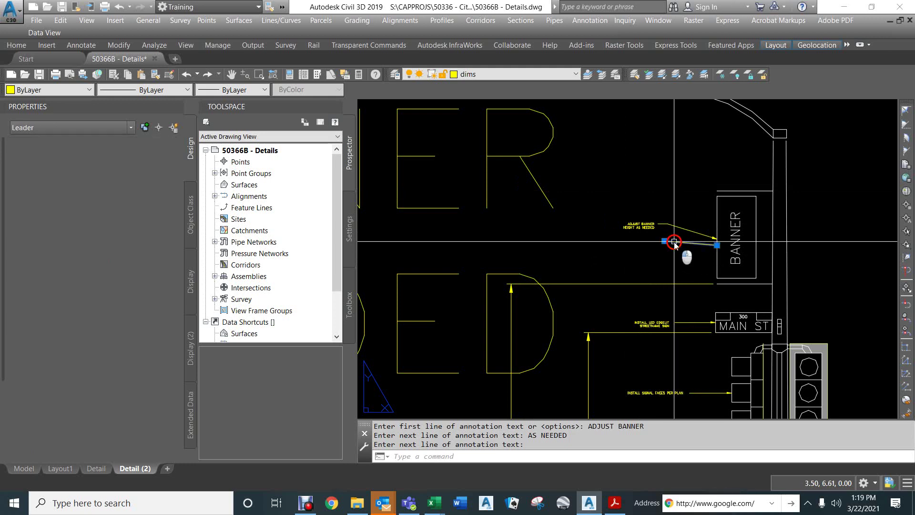
click(531, 180)
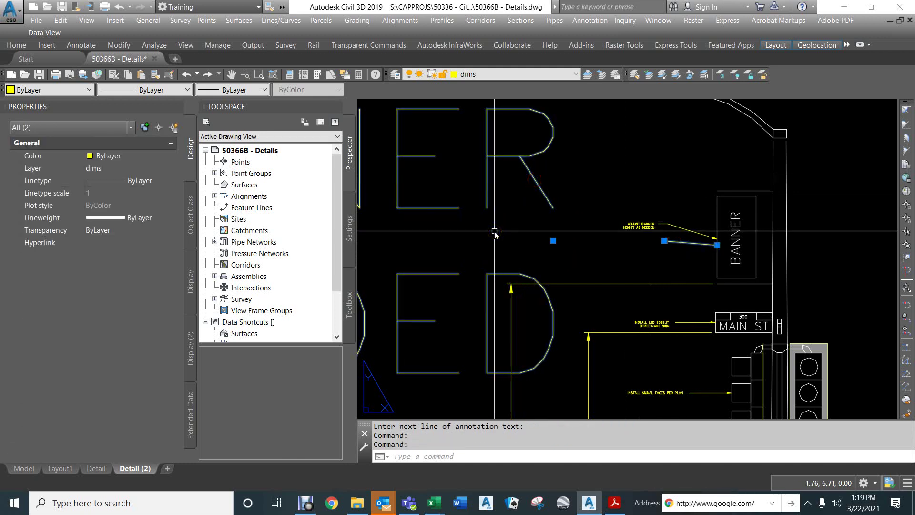
text(e)
key(Return)
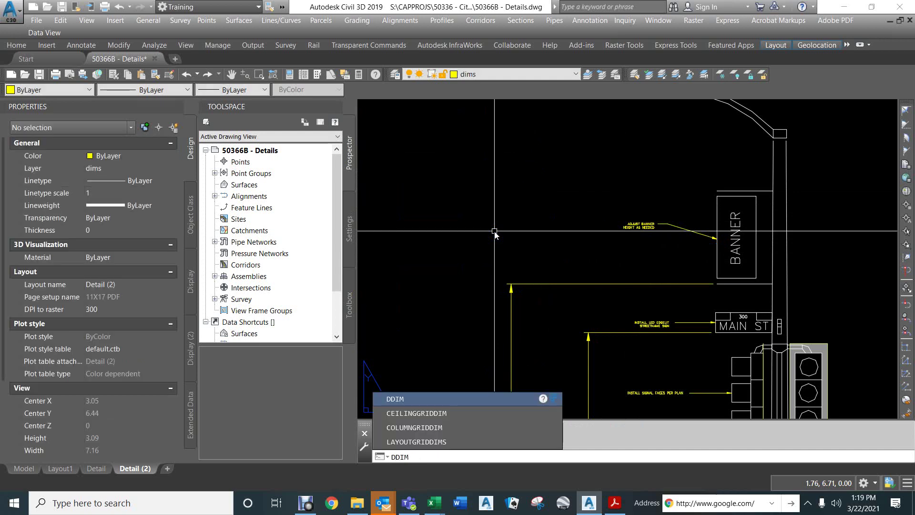
Step: Make STANDARD the current dimension style in the Dimension Style Manager, discarding its style overrides
text(DDIM)
key(Return)
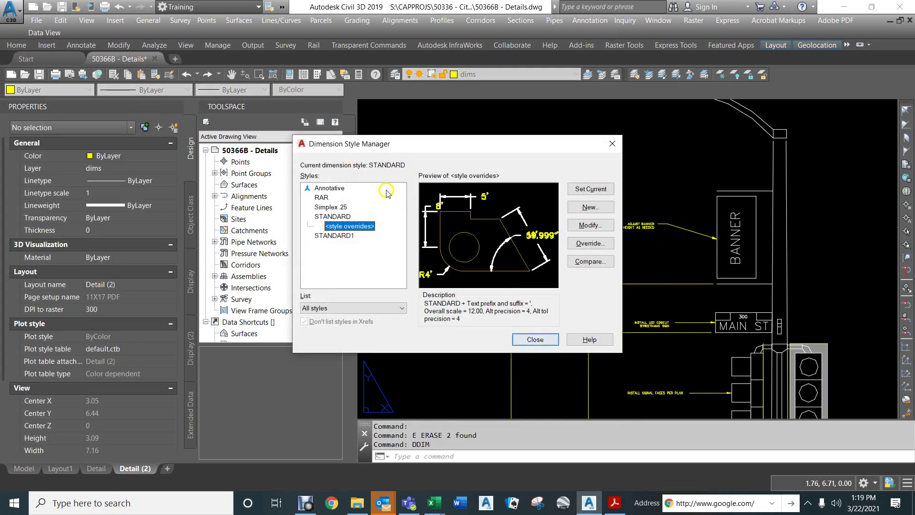
click(347, 228)
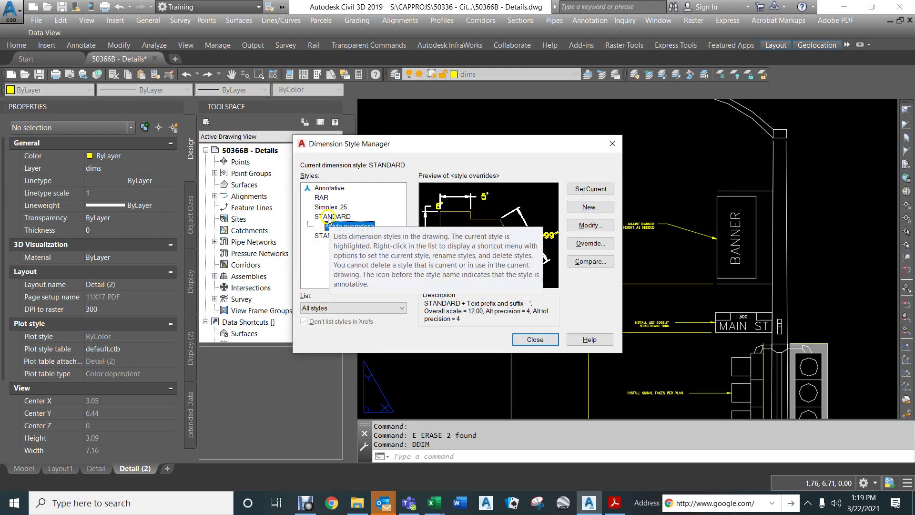
click(329, 220)
click(423, 255)
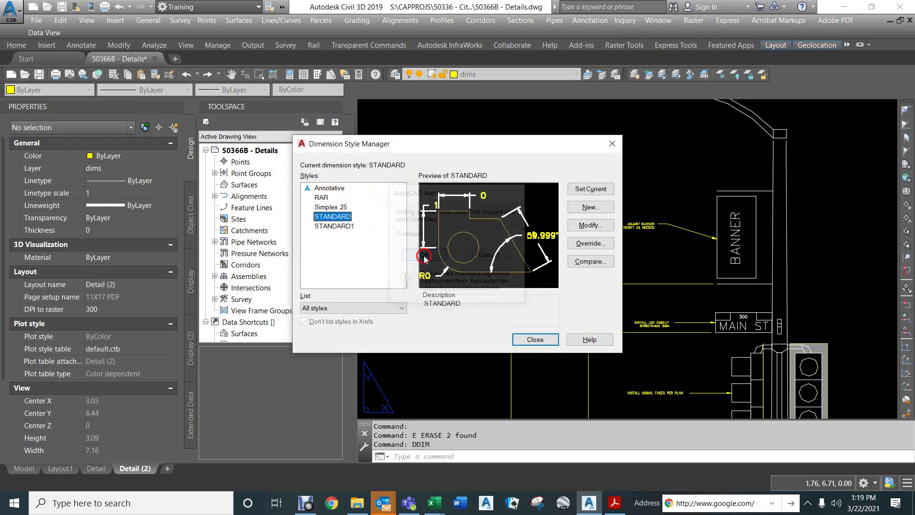
Step: Delete the unused dimension styles Simplex .25 and STANDARD1
click(331, 207)
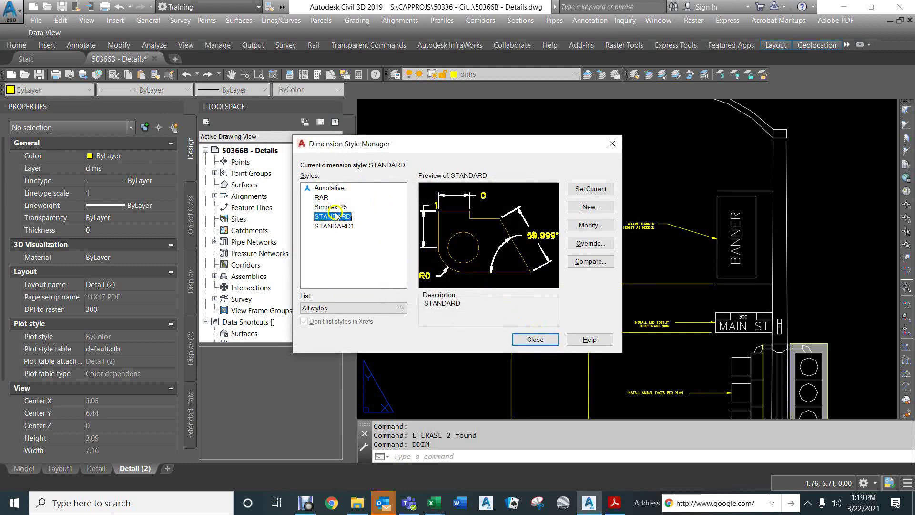
right_click(332, 209)
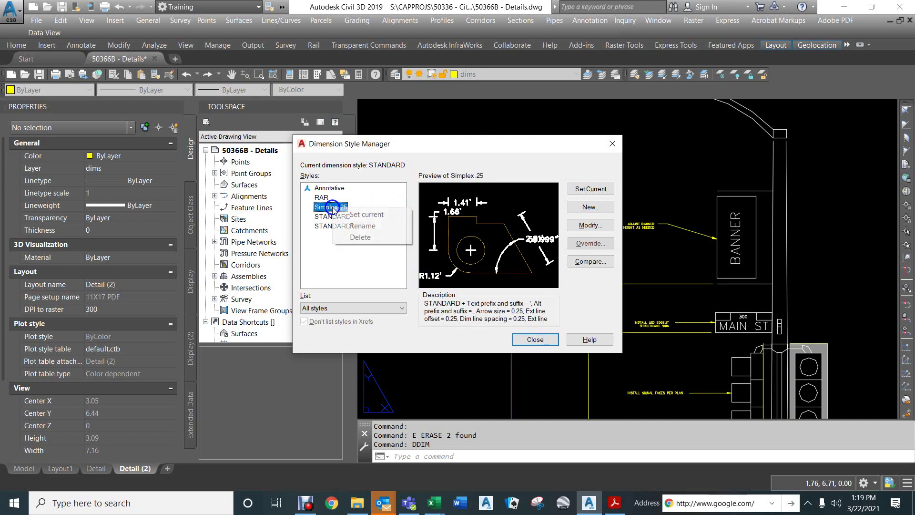
click(361, 237)
click(484, 259)
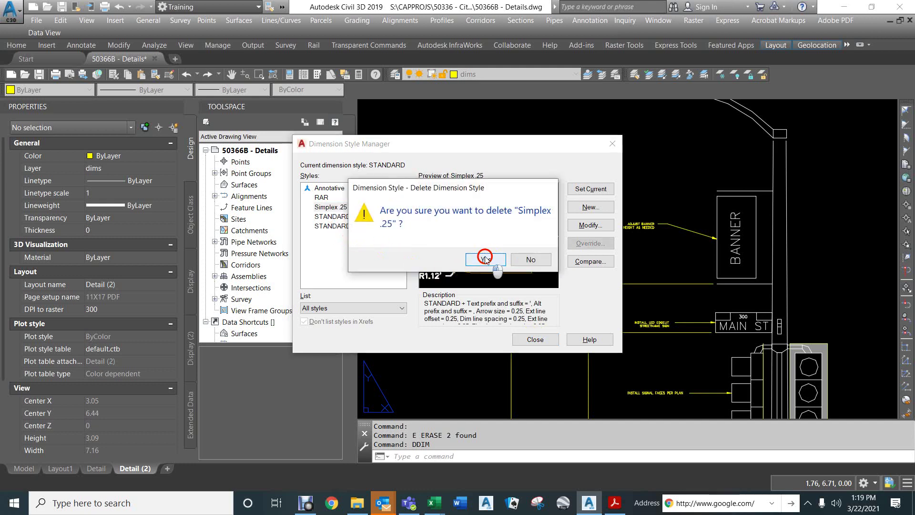
click(336, 217)
right_click(339, 218)
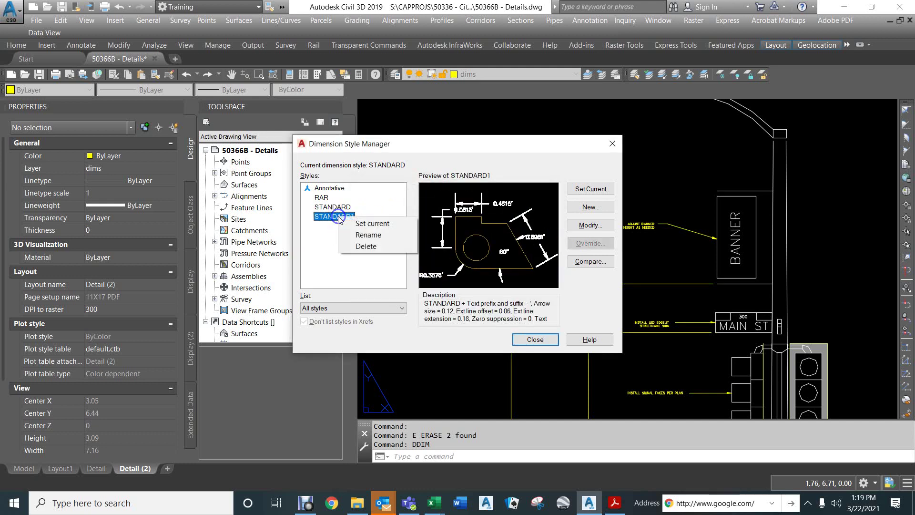
click(364, 246)
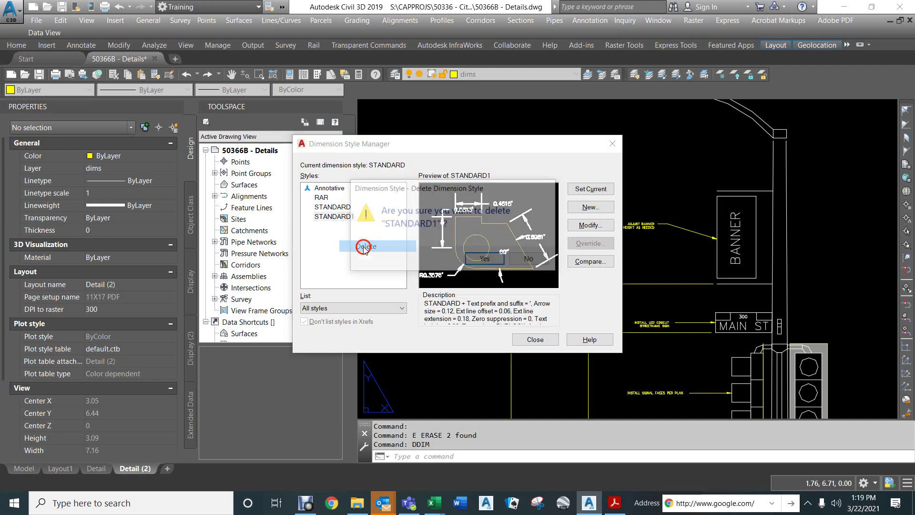
click(485, 259)
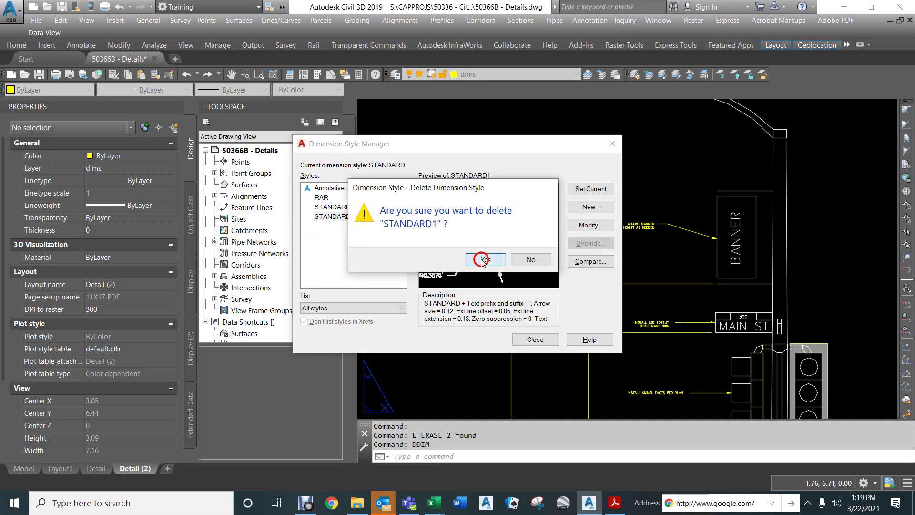
Step: Delete the RAR and Annotative dimension styles, leaving only STANDARD in the style list
right_click(322, 197)
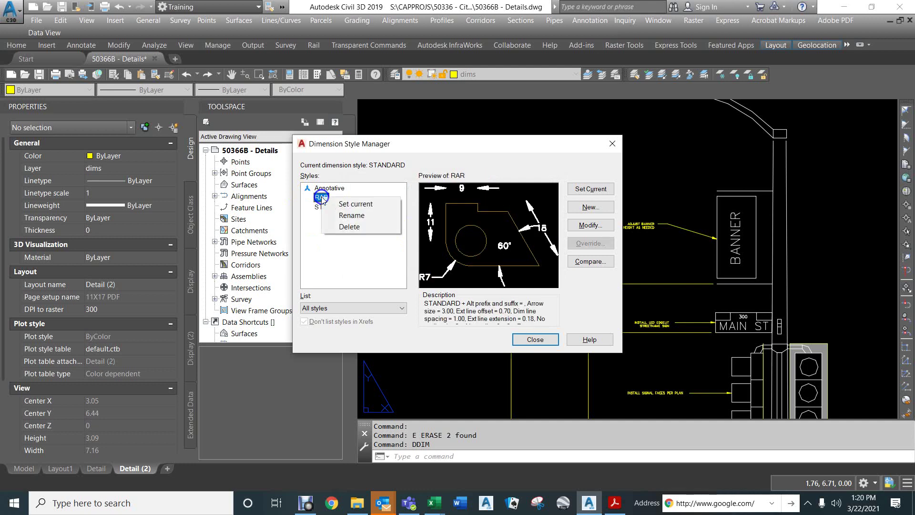
click(346, 228)
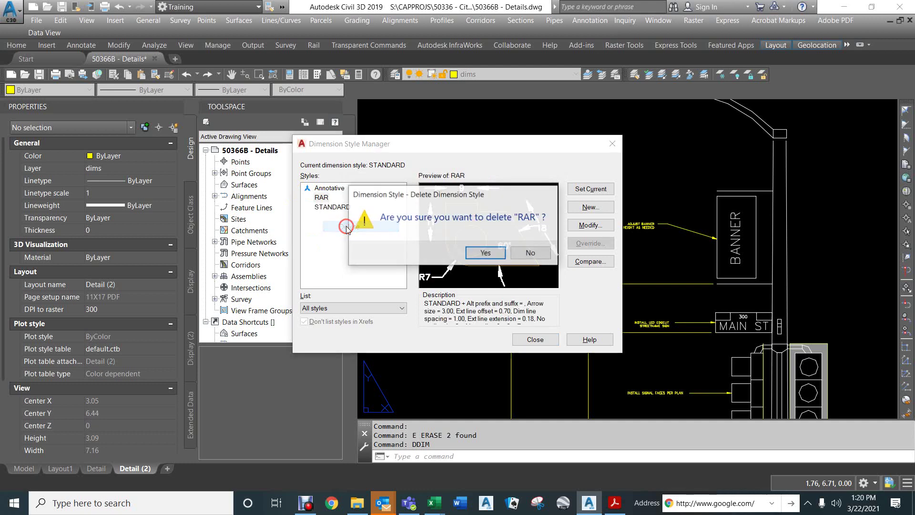
click(480, 248)
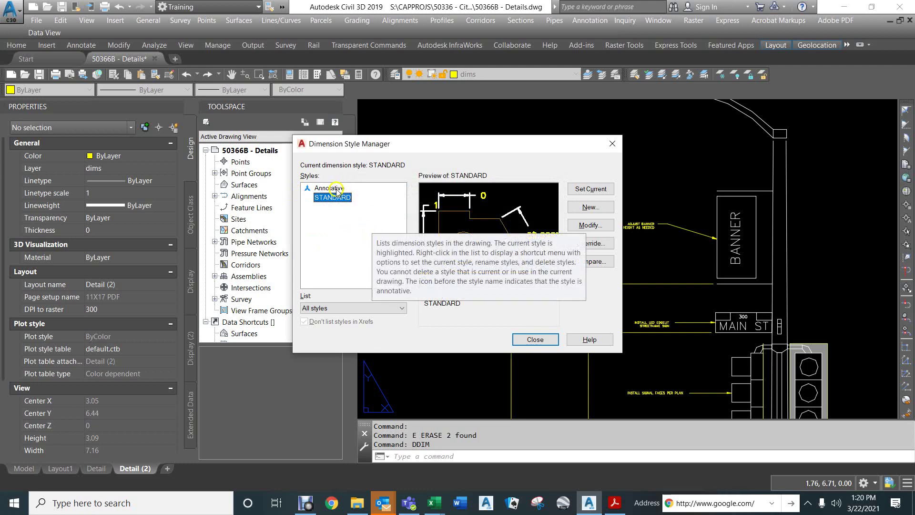
right_click(334, 188)
click(358, 217)
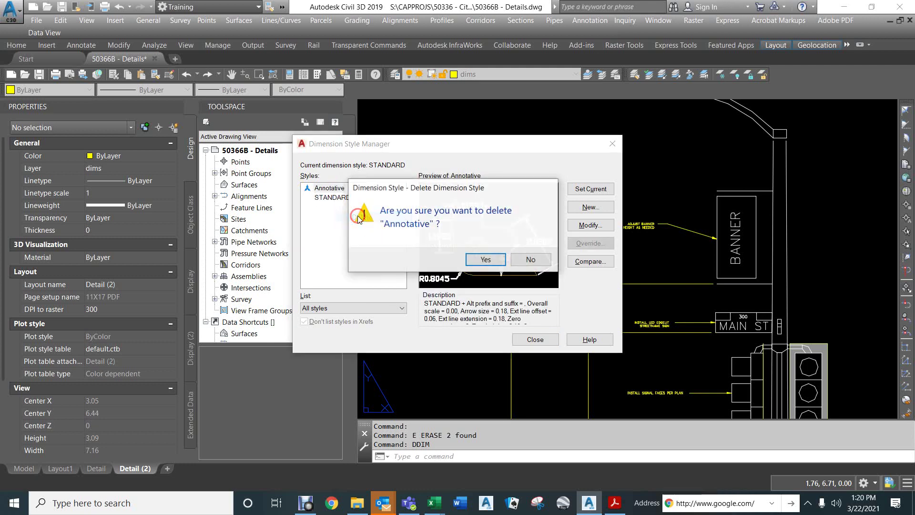
click(485, 259)
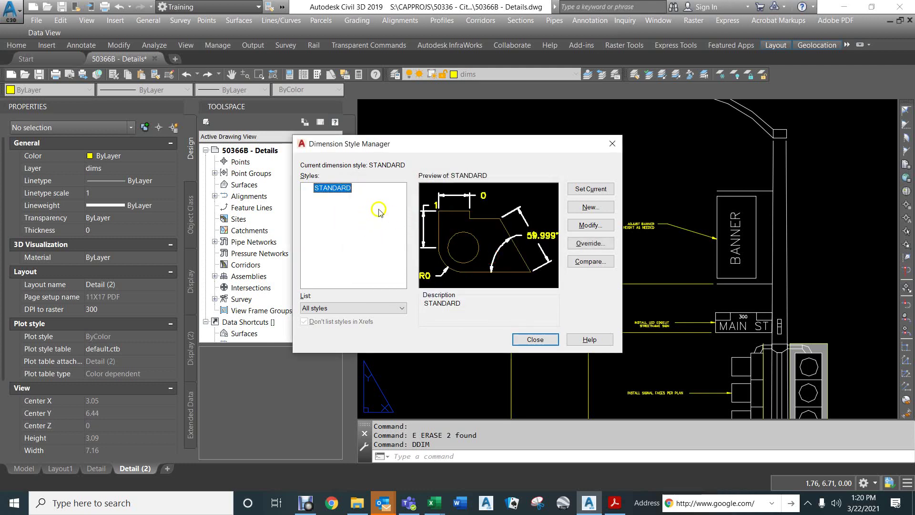
Step: Open the STANDARD dimension style for modification and review its measurement scale factor, line settings, arrow size, text height and overall scale
click(591, 226)
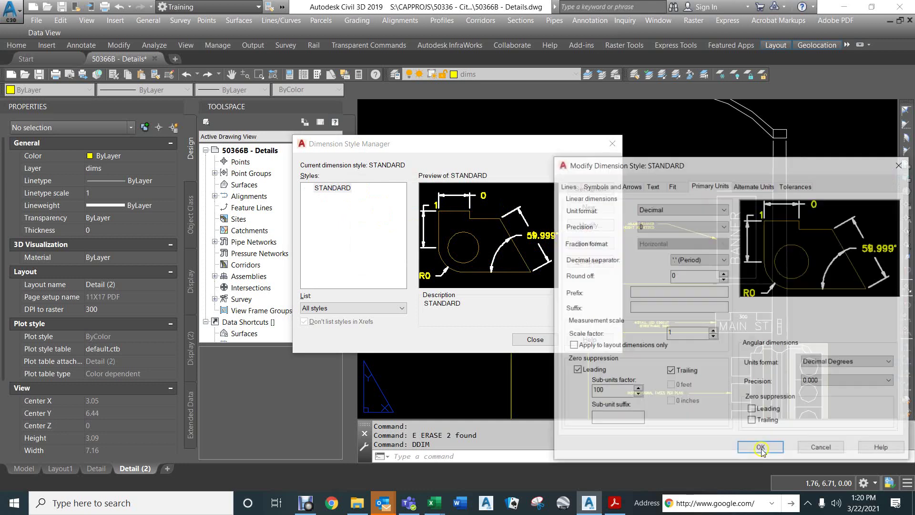
drag(730, 164, 396, 95)
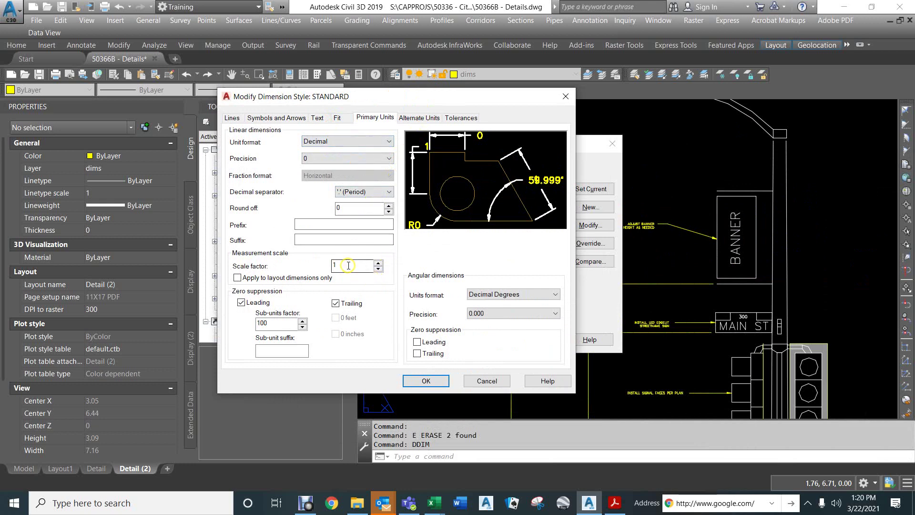
mouse_move(348, 266)
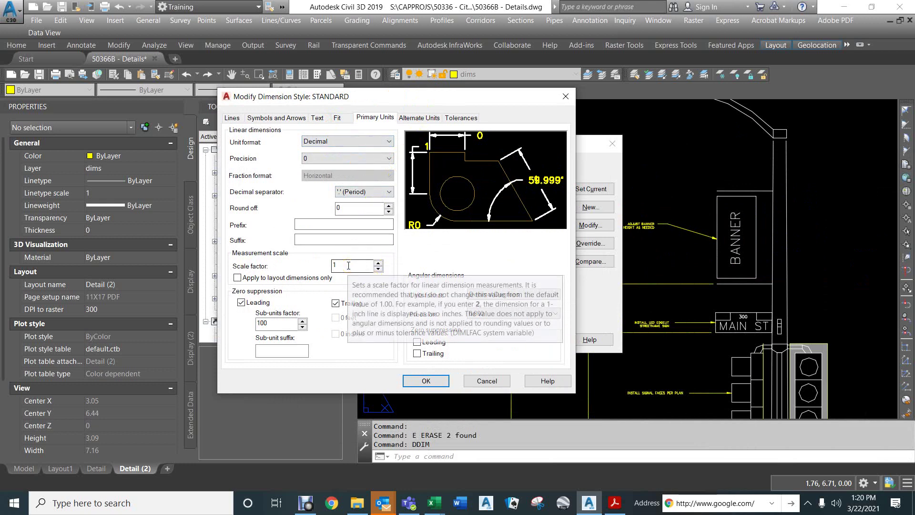
click(232, 119)
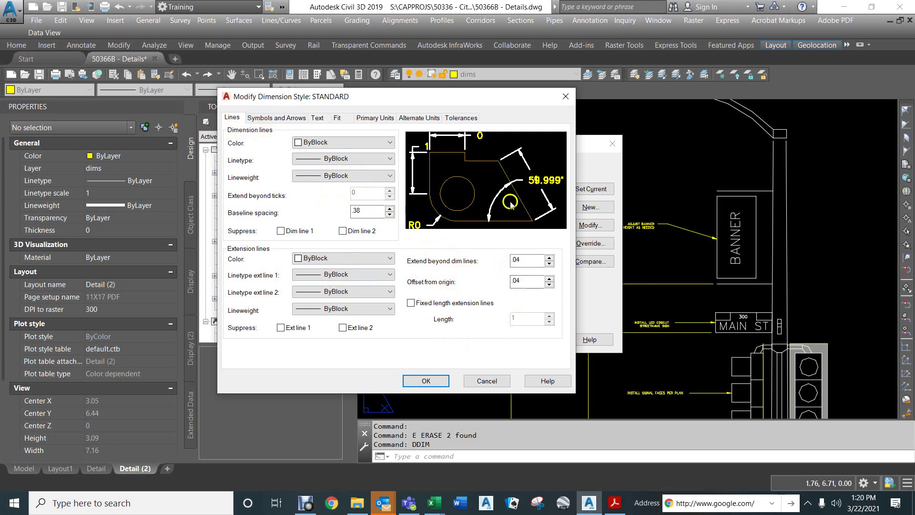
click(276, 118)
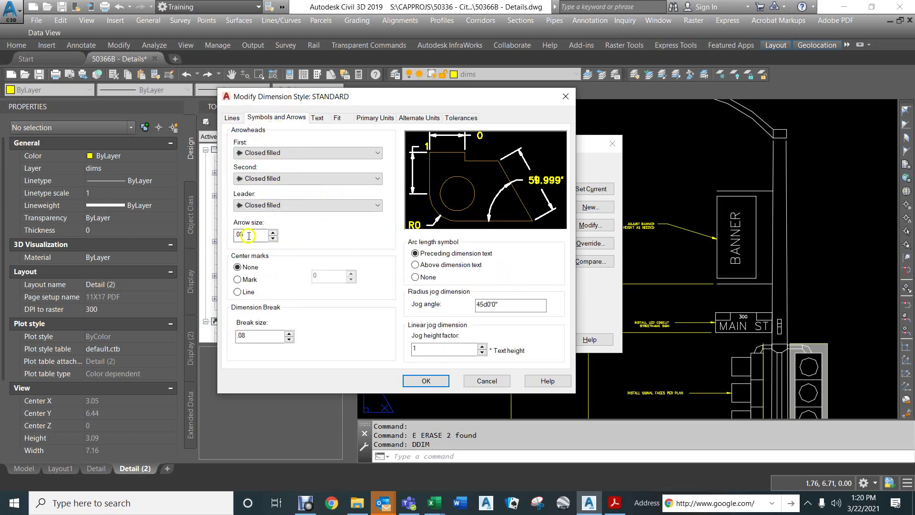
drag(252, 235, 227, 236)
click(317, 119)
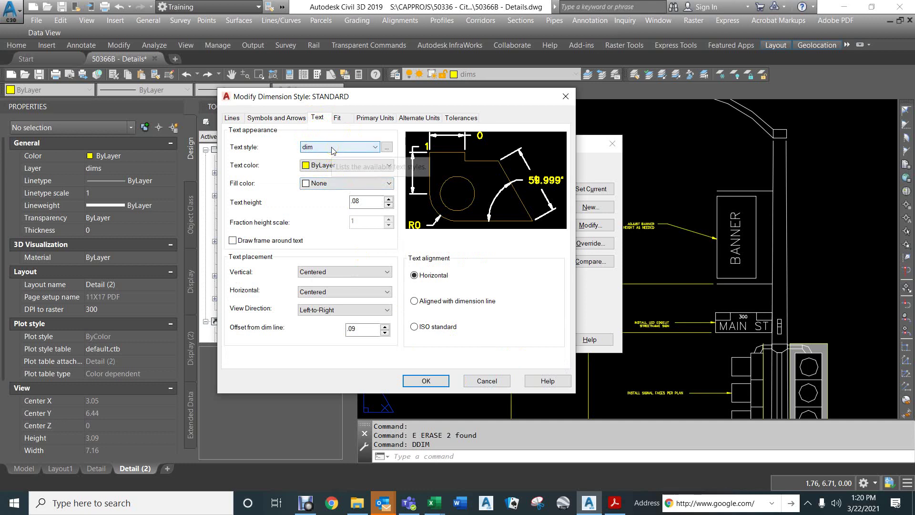
click(372, 202)
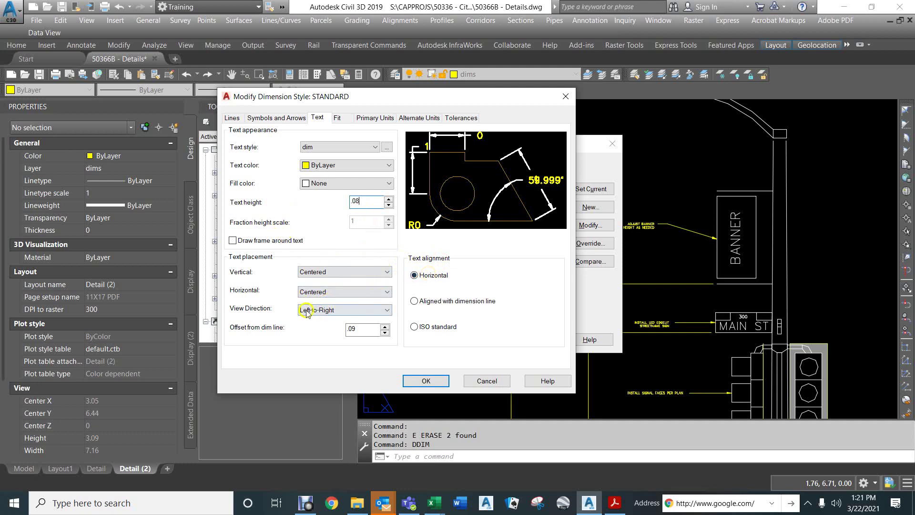
click(339, 119)
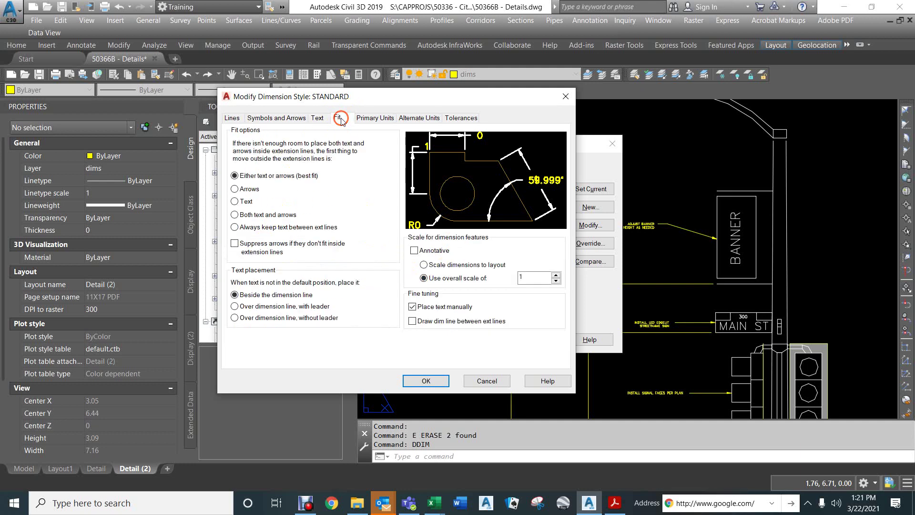
double_click(533, 278)
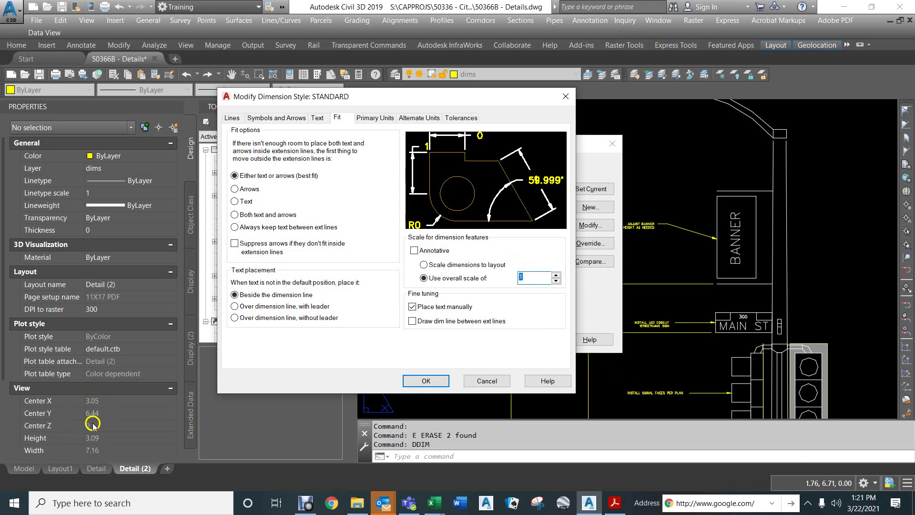
drag(526, 277, 513, 276)
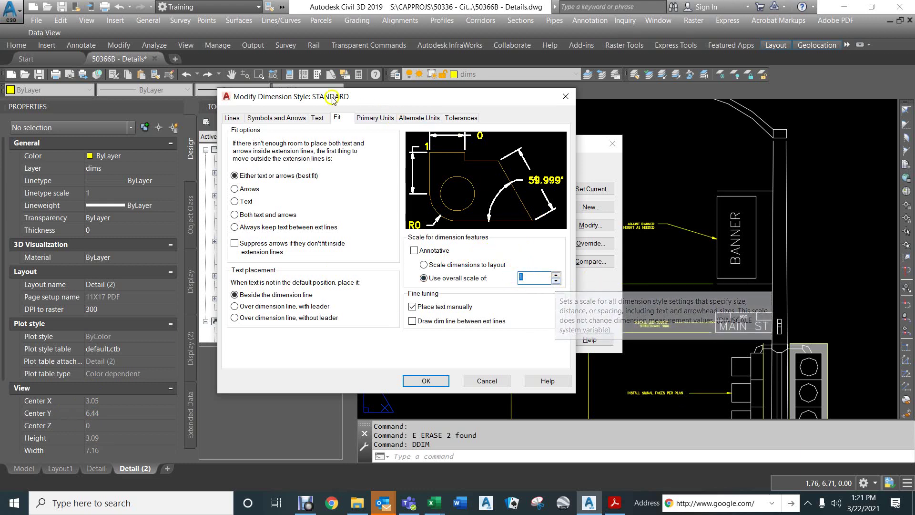
Step: Set the STANDARD style's linear dimension precision to 0.00 and check its zero suppression and angular unit options
click(374, 120)
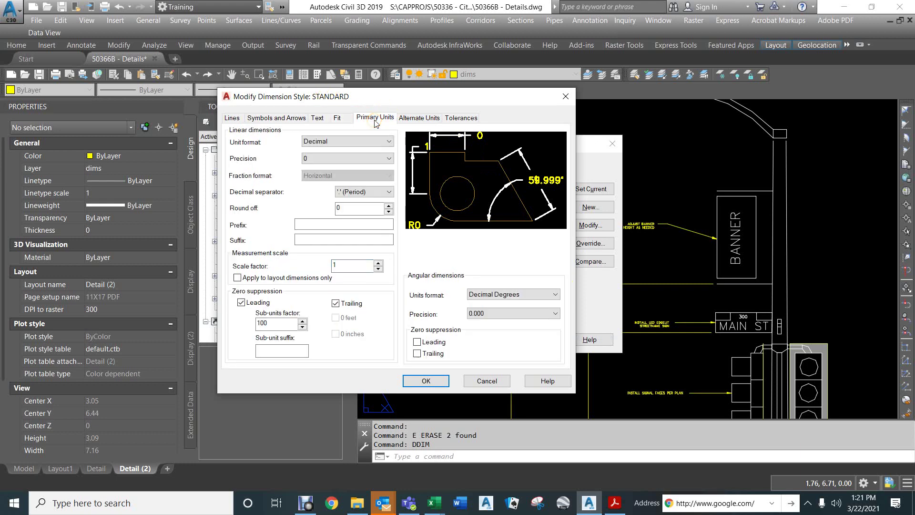
click(344, 159)
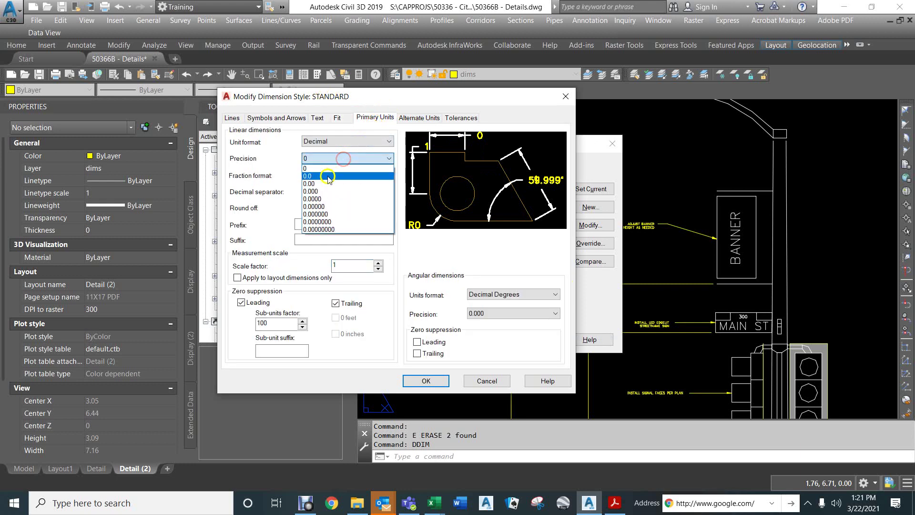
click(324, 185)
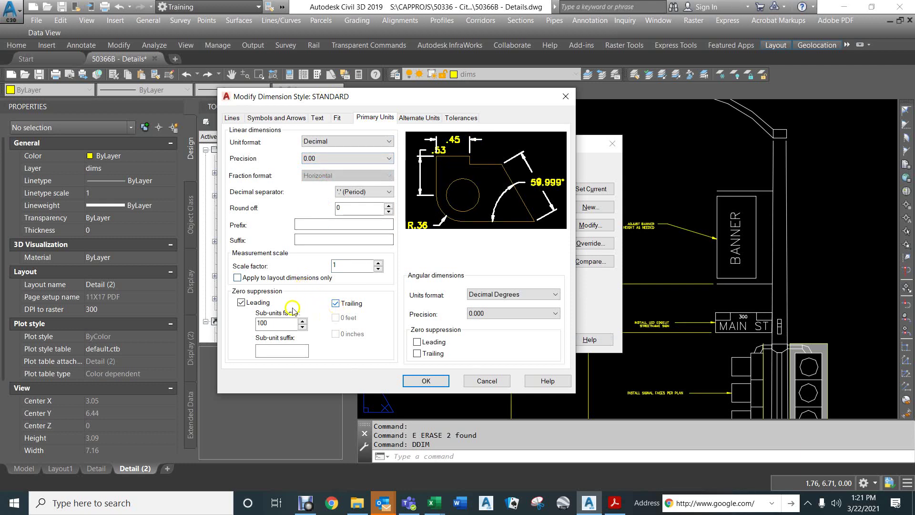
click(336, 304)
click(488, 312)
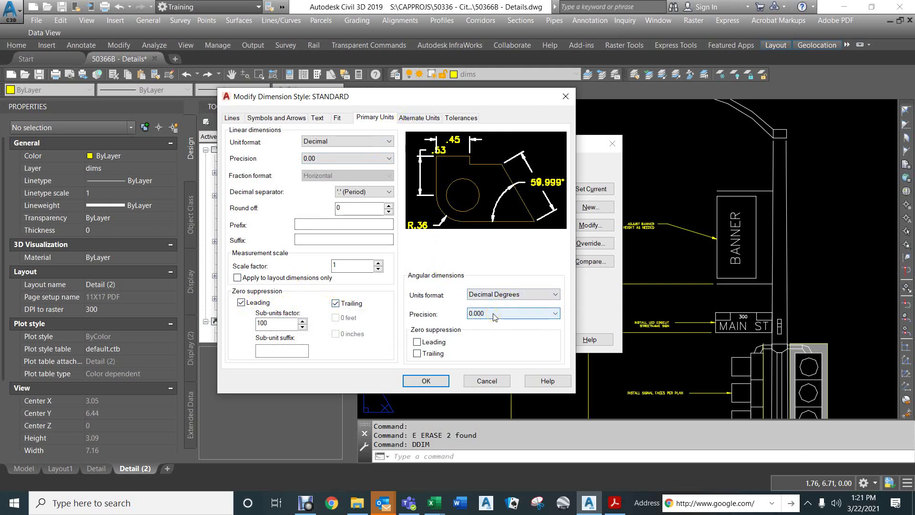
click(499, 295)
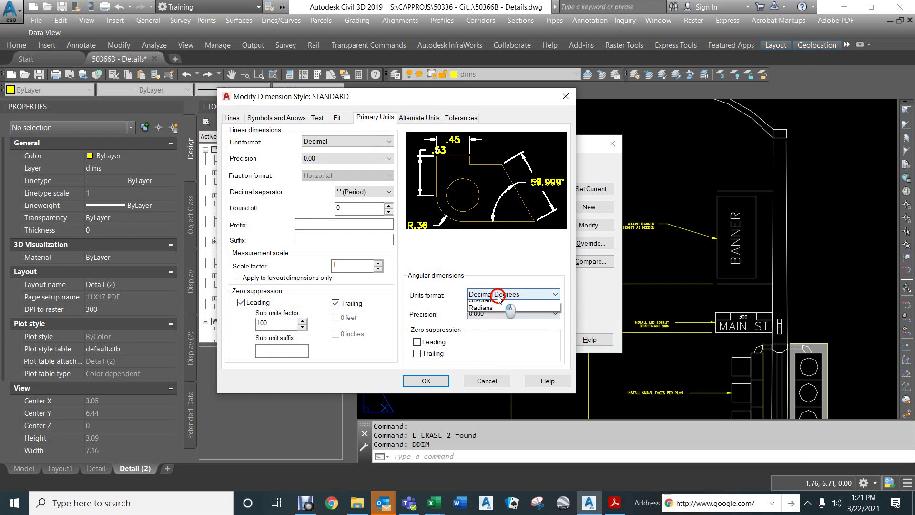
click(479, 243)
Step: Check the STANDARD style's alternate unit and tolerance settings, and accept the style modifications
click(416, 120)
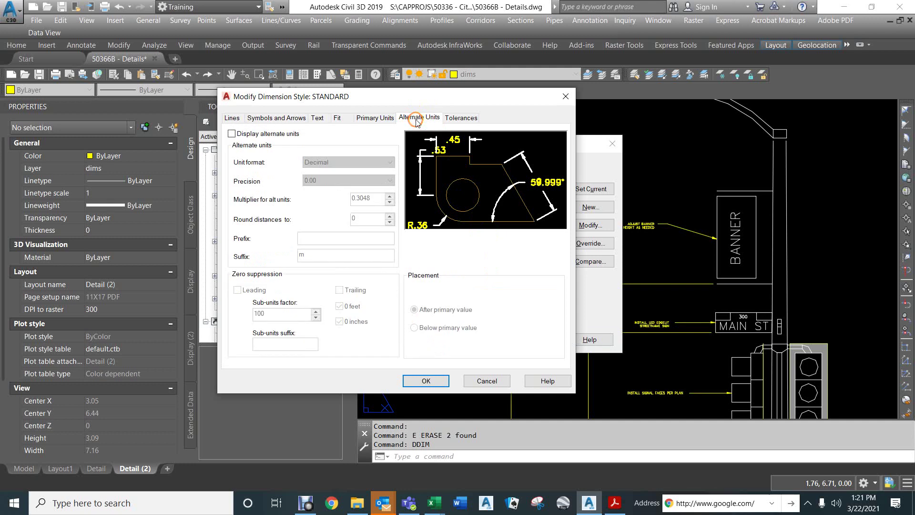
click(462, 118)
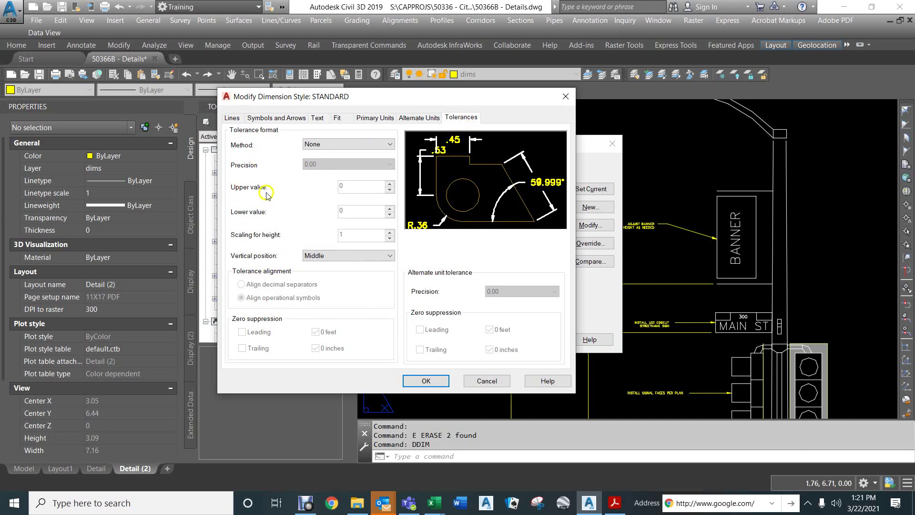
click(424, 380)
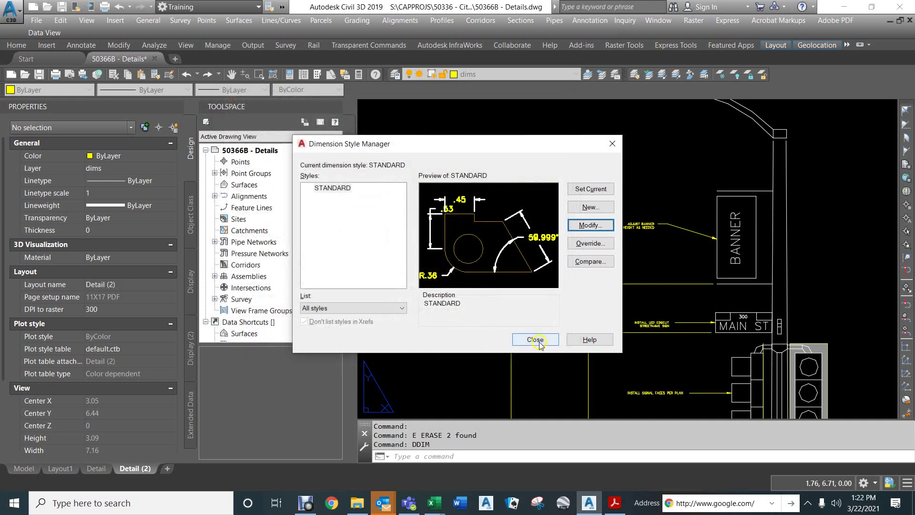
Step: Finish with the dimension style settings and draw a leader whose arrowhead sits on the banner's left edge, using the Nearest snap
click(535, 339)
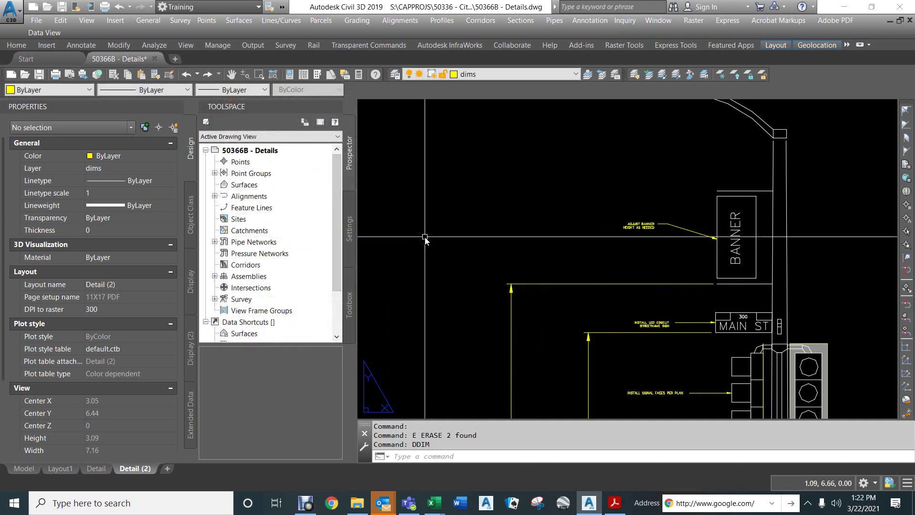
text(LEAD)
key(Return)
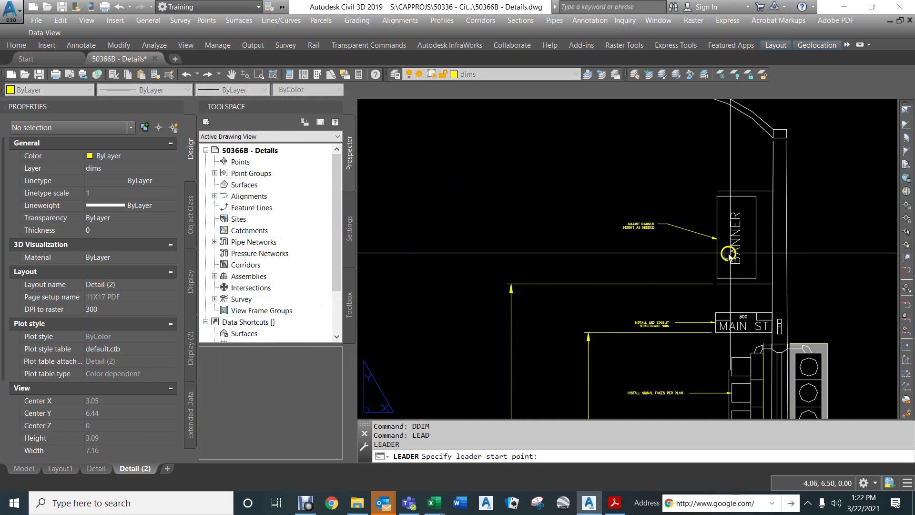
text(NE)
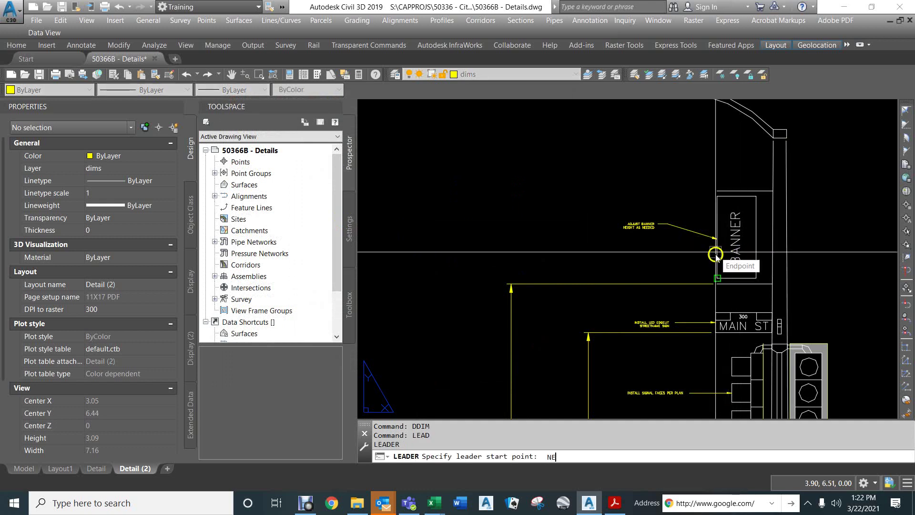
text(A)
key(Return)
click(716, 253)
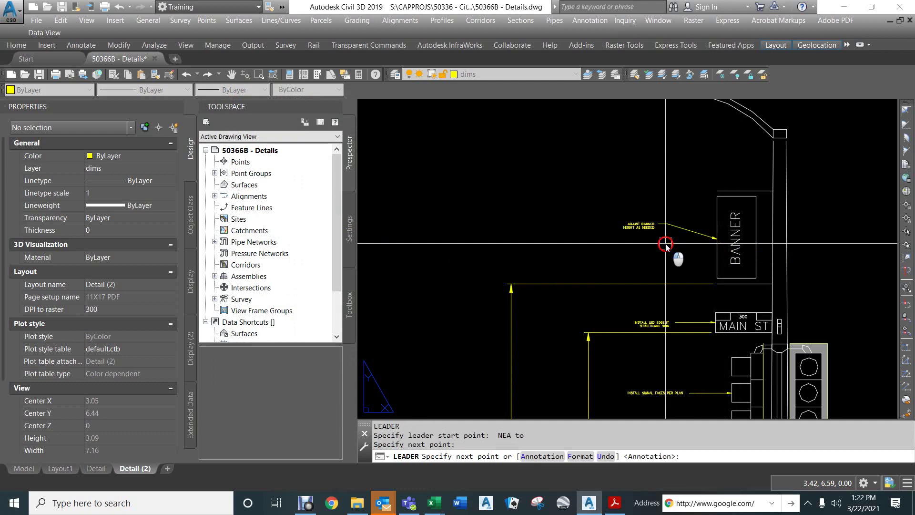
Step: Annotate the banner leader with the two-line text "ADJUST BANNER" / "HEIGHT AS NEEDED"
key(Return)
key(Return)
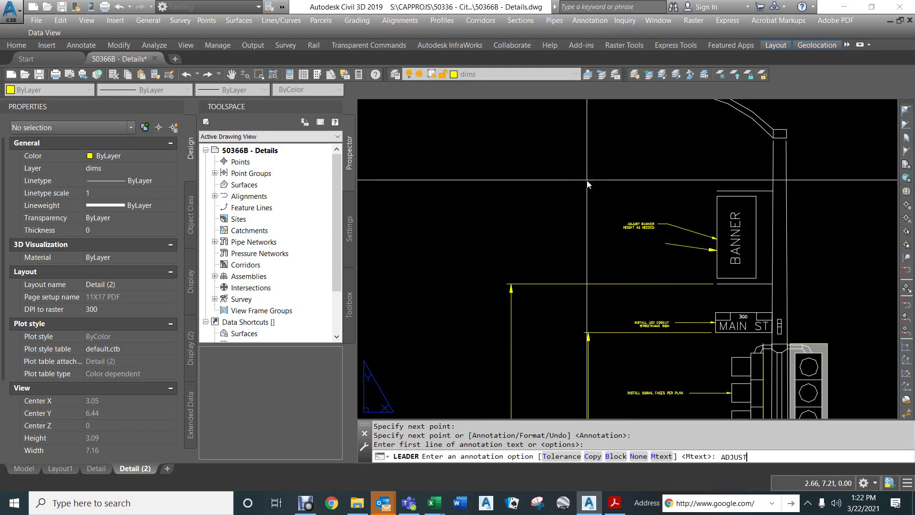
key(Return)
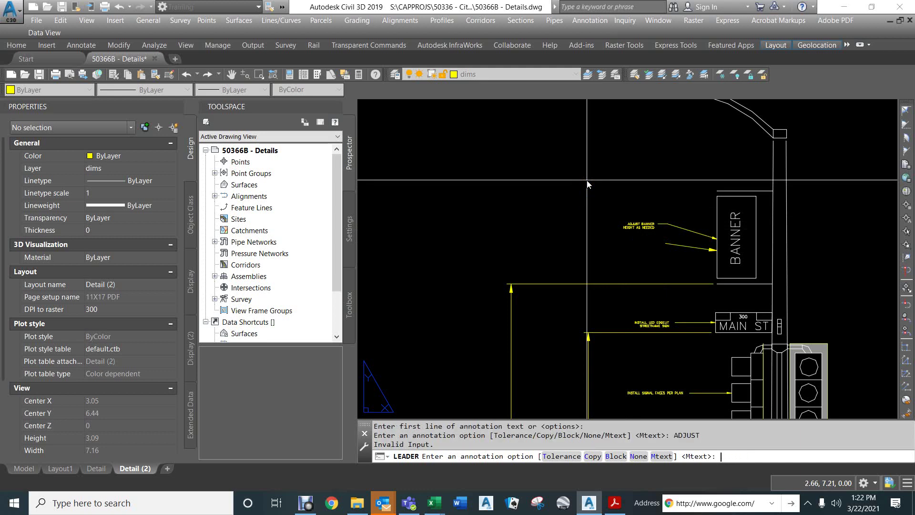
key(Return)
text(AD)
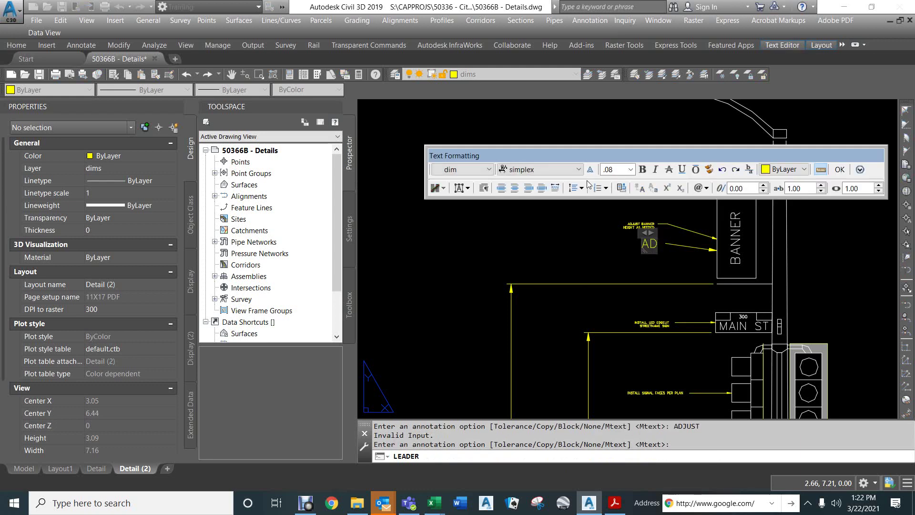
text(JUST BANNER)
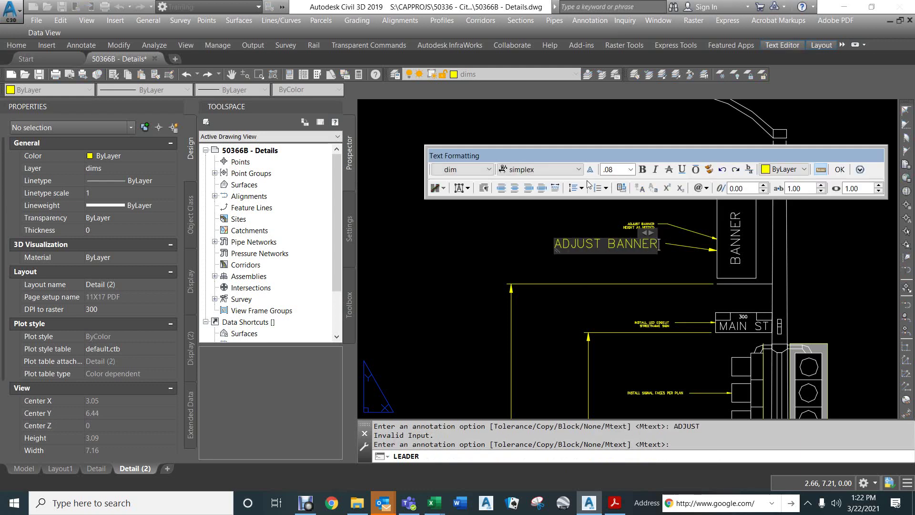
key(Return)
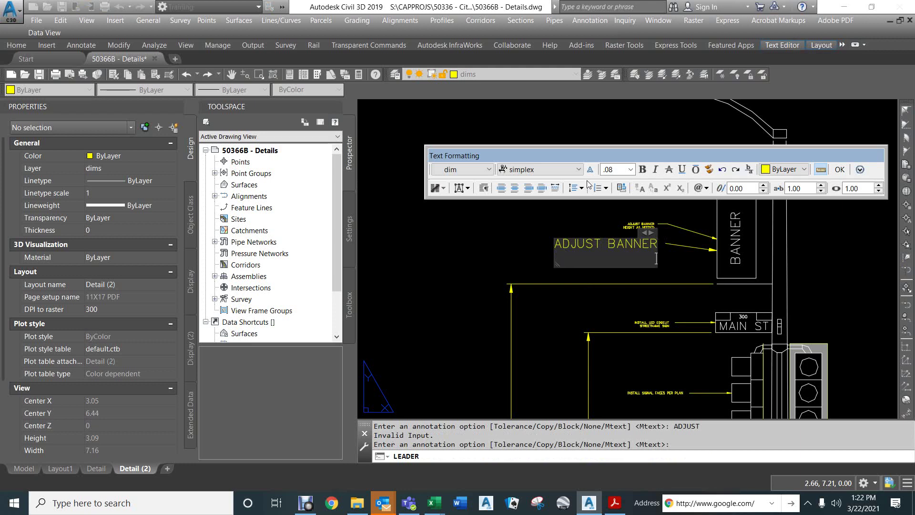
text(HEIGHT AS NEEDED)
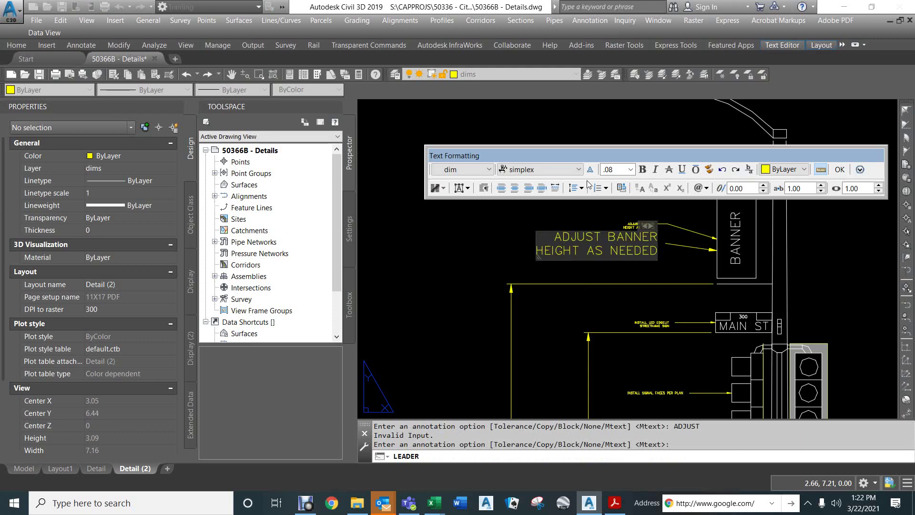
click(861, 168)
click(840, 169)
Step: Erase the old small-text multileader "ADJUST BANNER HEIGHT AS NEEDED" beside the banner
scroll(612, 211, down, 2)
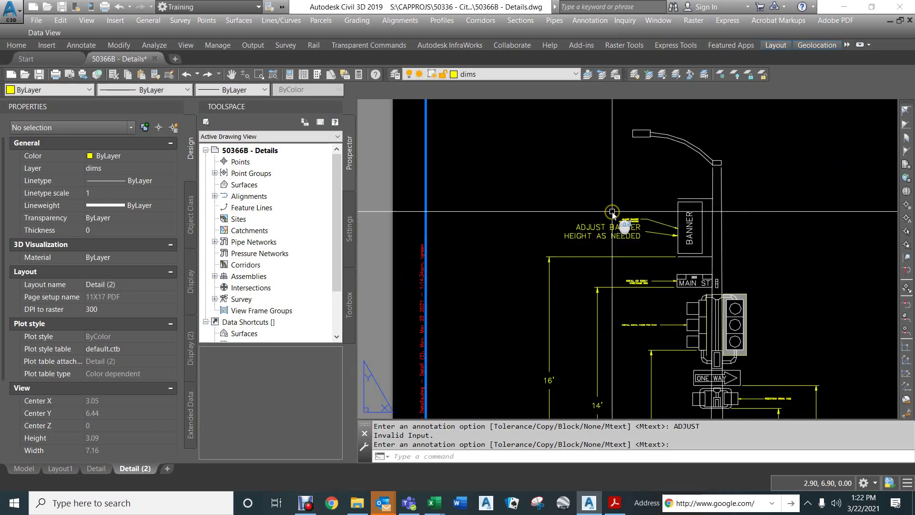
scroll(612, 211, down, 2)
scroll(567, 228, up, 3)
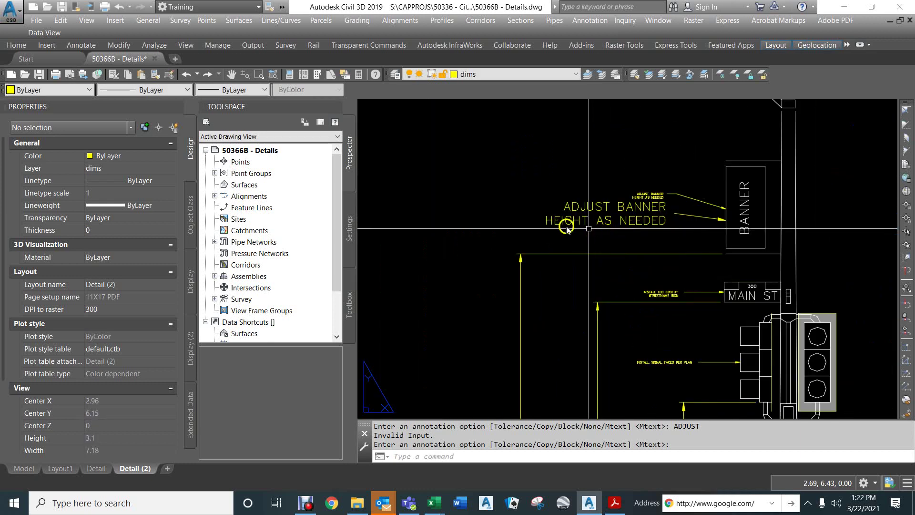
scroll(566, 228, up, 2)
scroll(548, 204, down, 2)
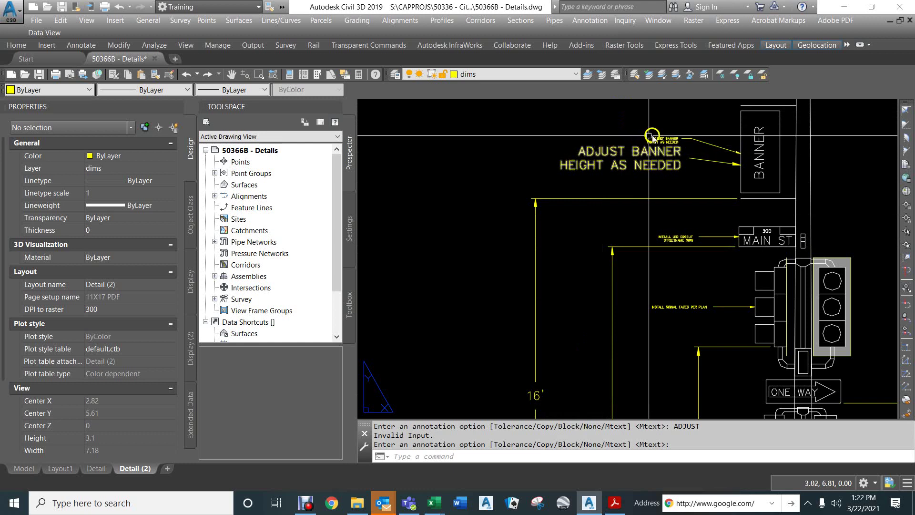
key(Escape)
key(Escape)
key(Escape)
click(685, 136)
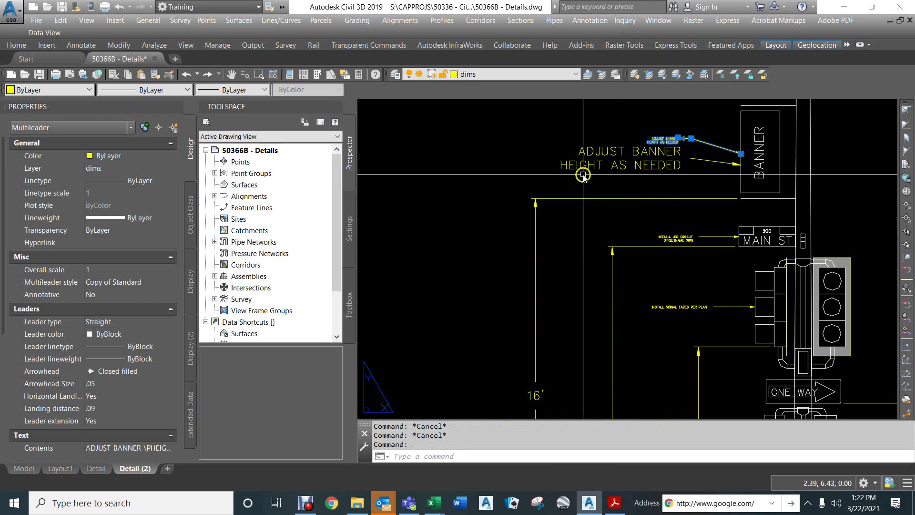
text(E)
key(Return)
Step: Move the new banner note up and closer to the banner, into the space of the erased multileader
click(683, 160)
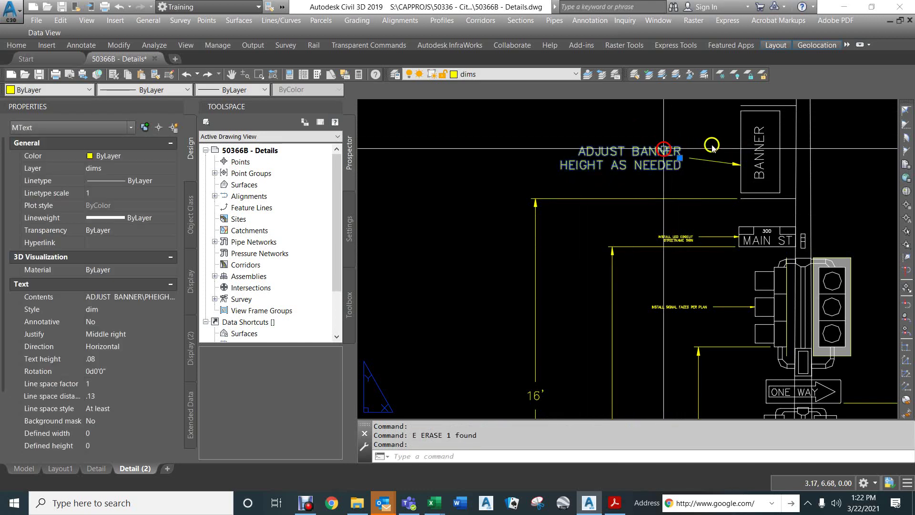
click(684, 160)
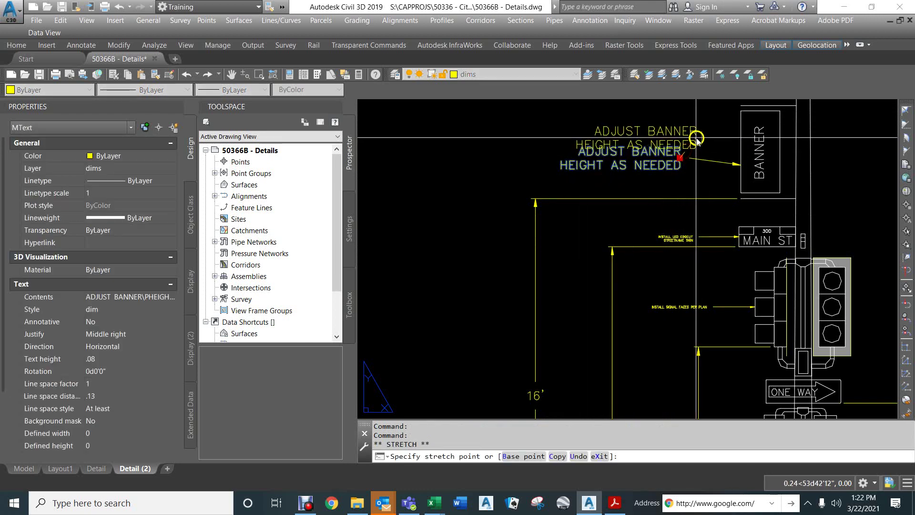
click(700, 137)
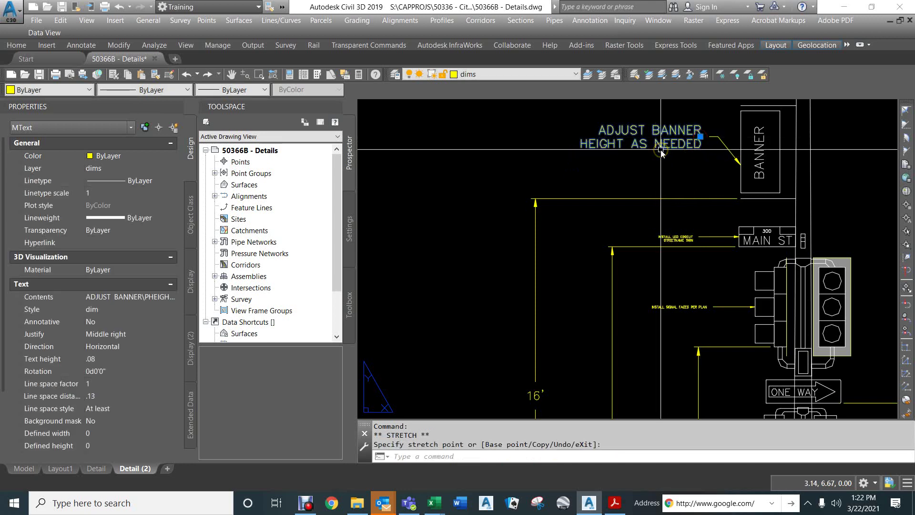
key(Escape)
key(Escape)
Step: Review the banner leader's properties and change its type to Spline with arrow
click(721, 146)
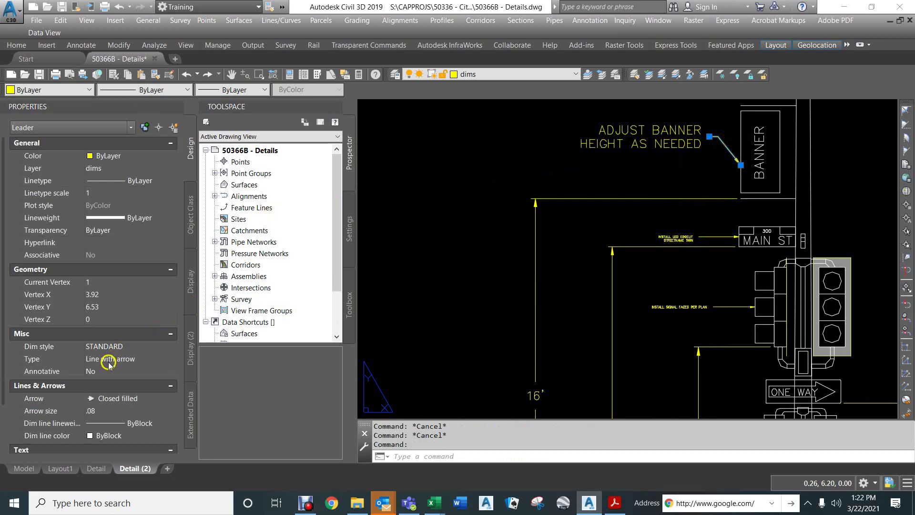
scroll(109, 365, down, 2)
scroll(108, 366, down, 1)
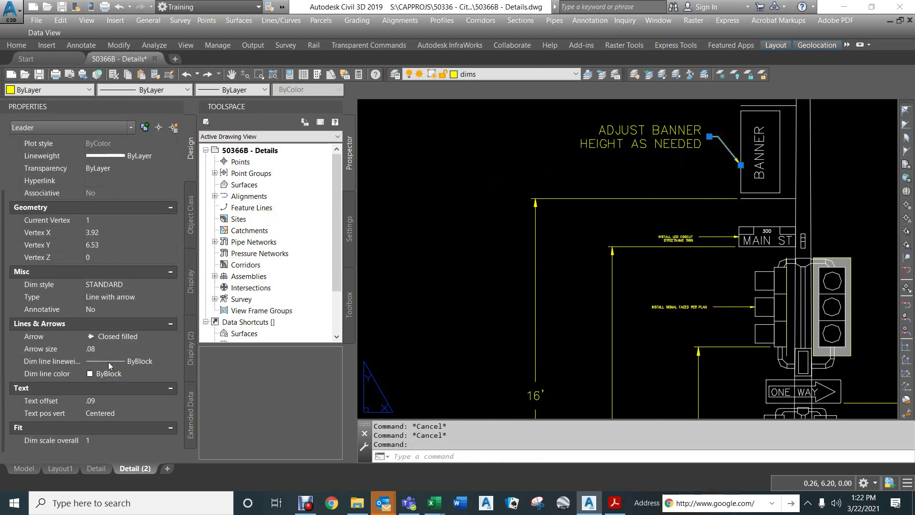
scroll(113, 260, up, 3)
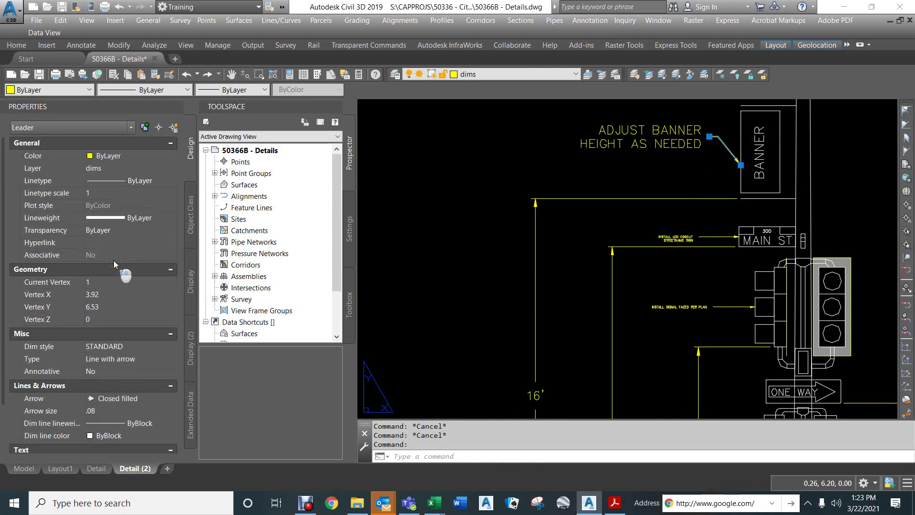
scroll(114, 260, down, 3)
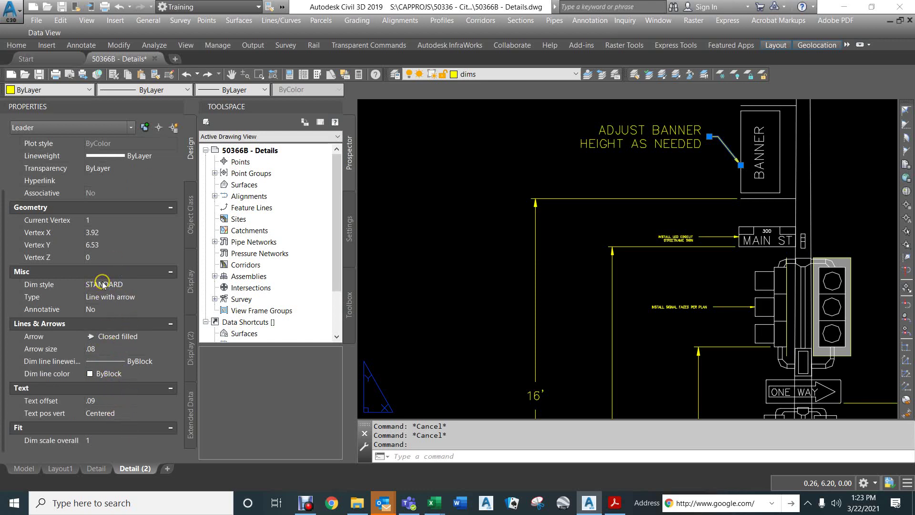
click(101, 297)
click(102, 298)
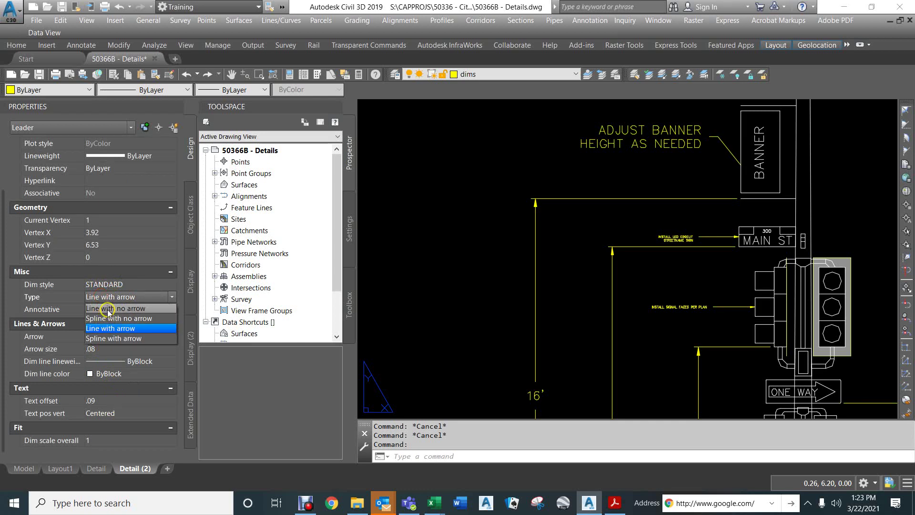
click(113, 338)
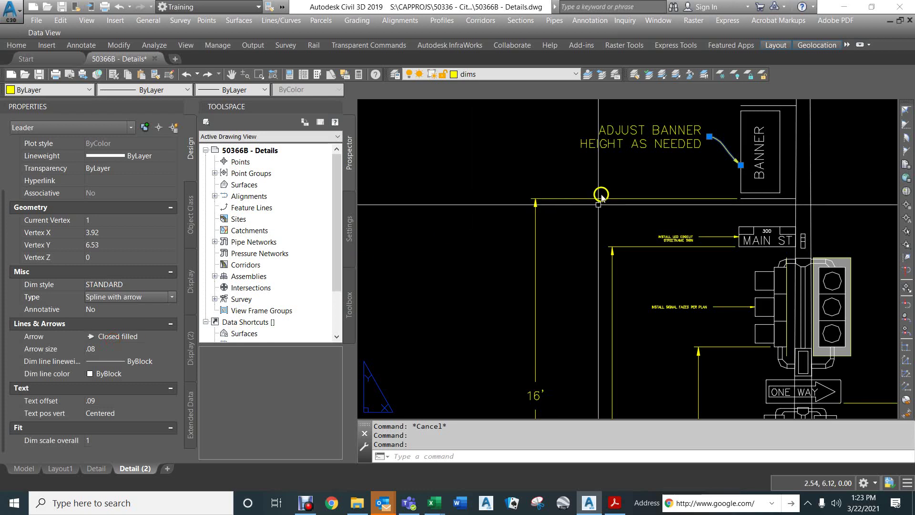
key(Escape)
Step: Draw a leader from the left edge of the MAIN ST sign, using the Nearest snap, angled up above the old note
scroll(665, 174, down, 2)
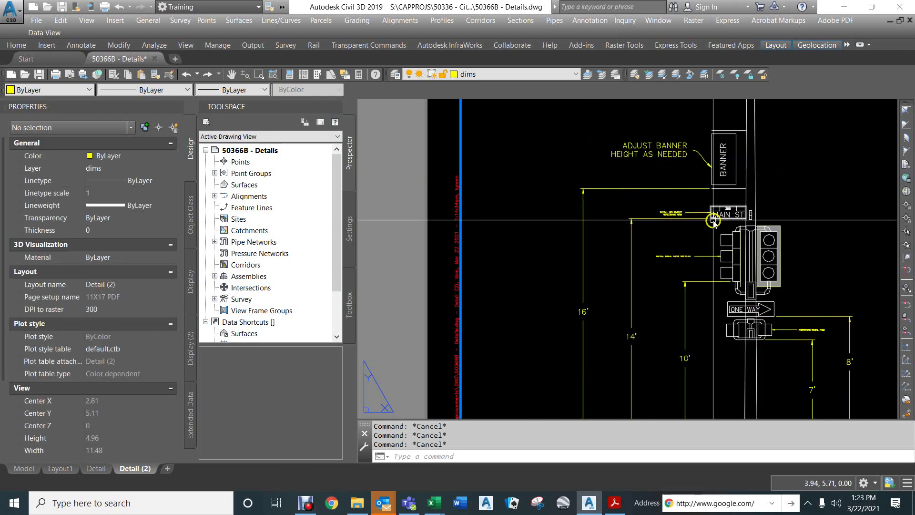
scroll(715, 218, up, 4)
click(684, 204)
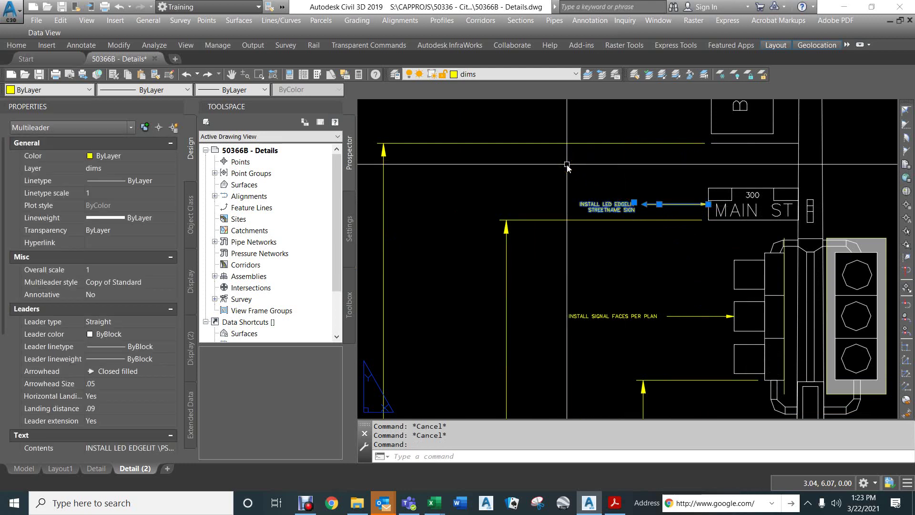
key(Escape)
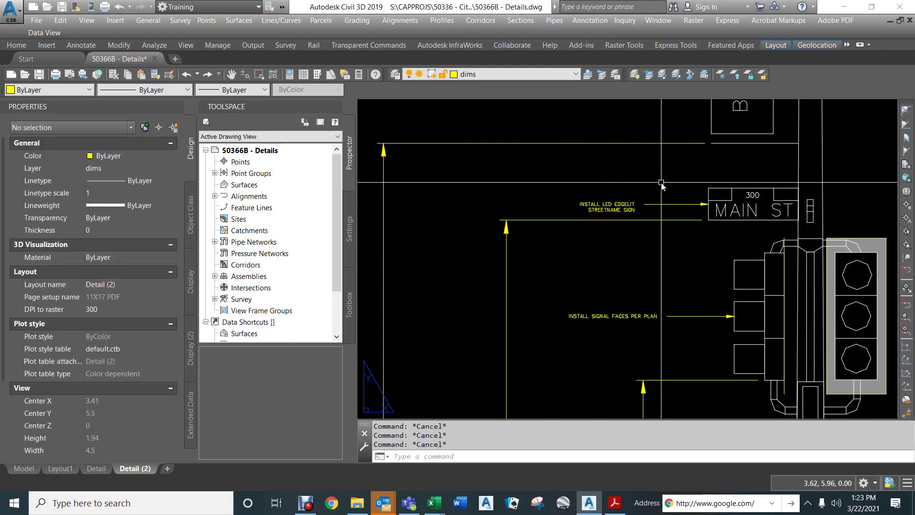
text(lead)
key(Return)
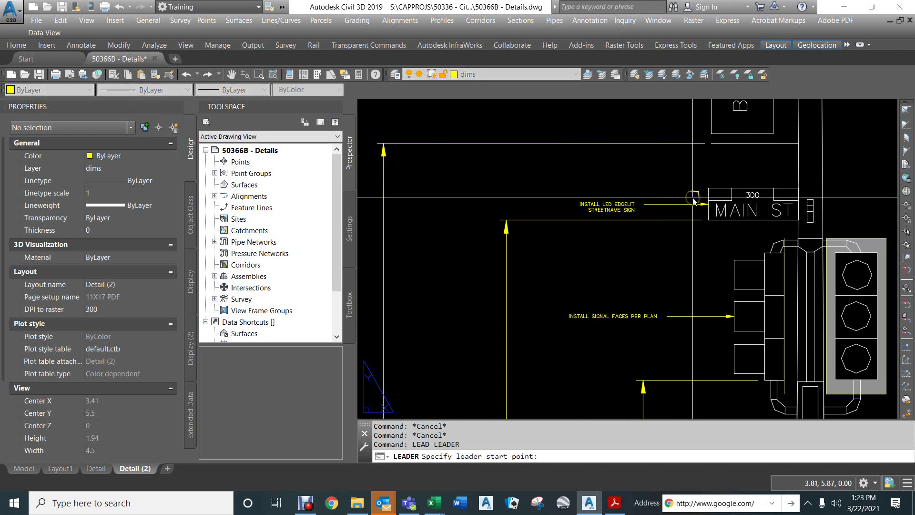
text(nea)
key(Return)
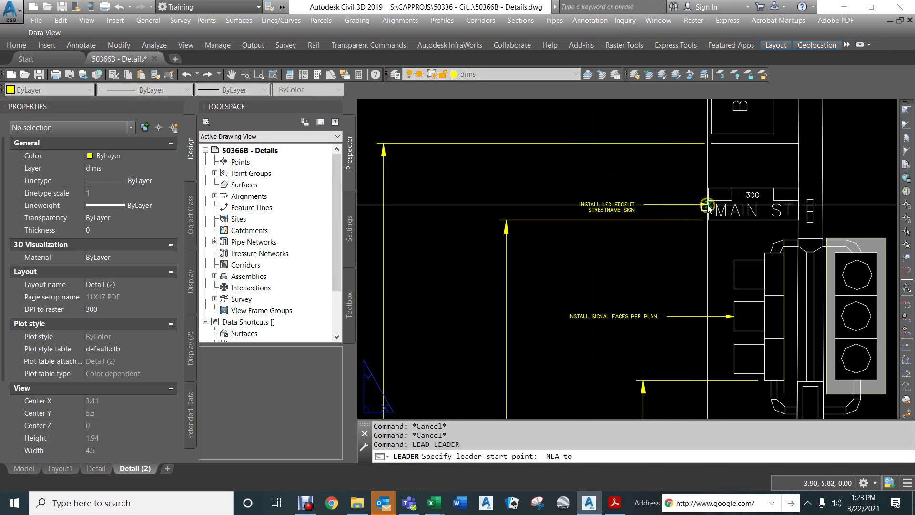
click(708, 201)
click(666, 172)
Step: Annotate the street sign leader with the two-line text "INSTALL LED EDGELIT" / "STREETNAME SIGN"
key(Return)
key(Return)
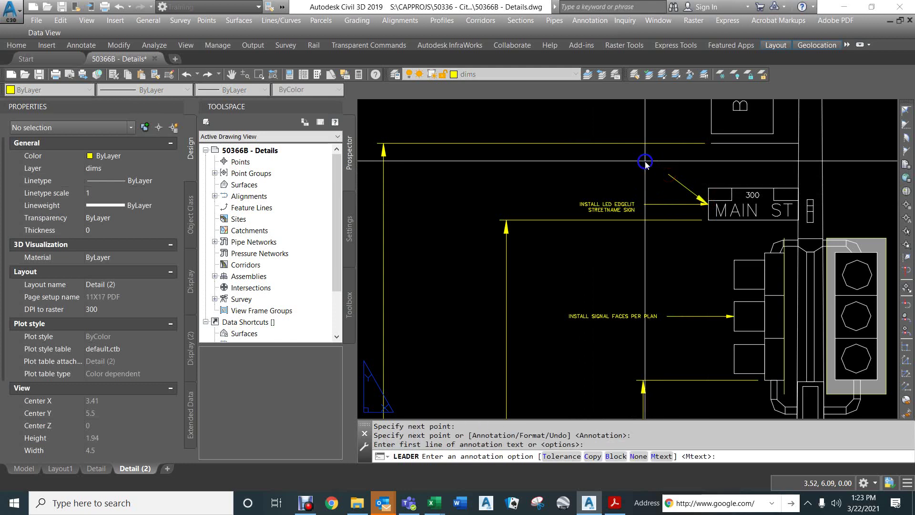
key(Return)
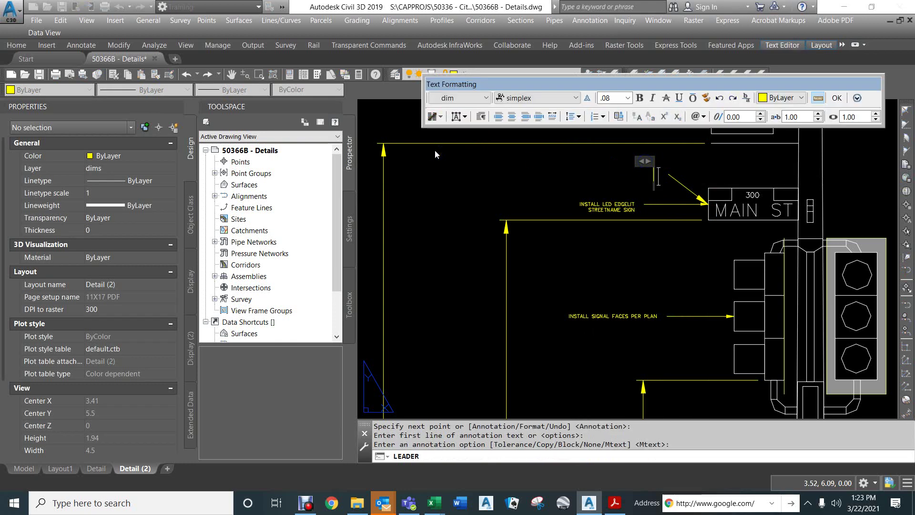
text(INSTALL LED)
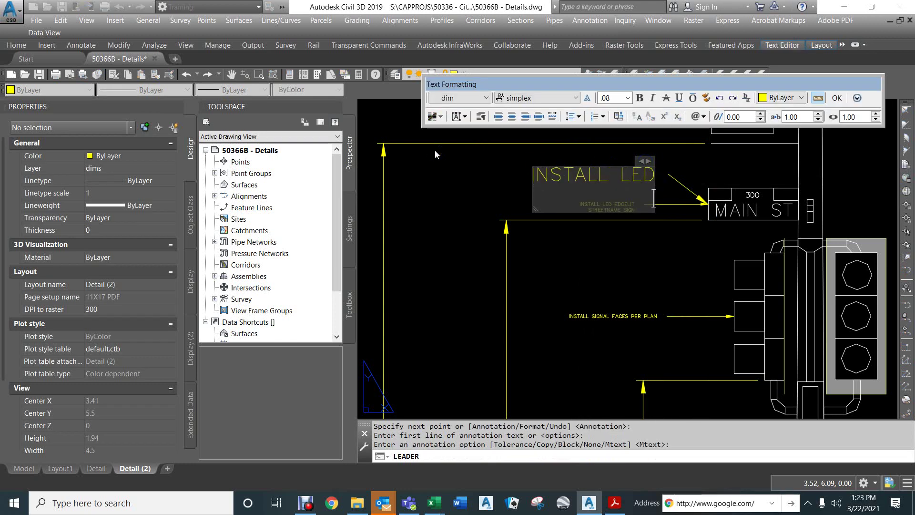
text( ED)
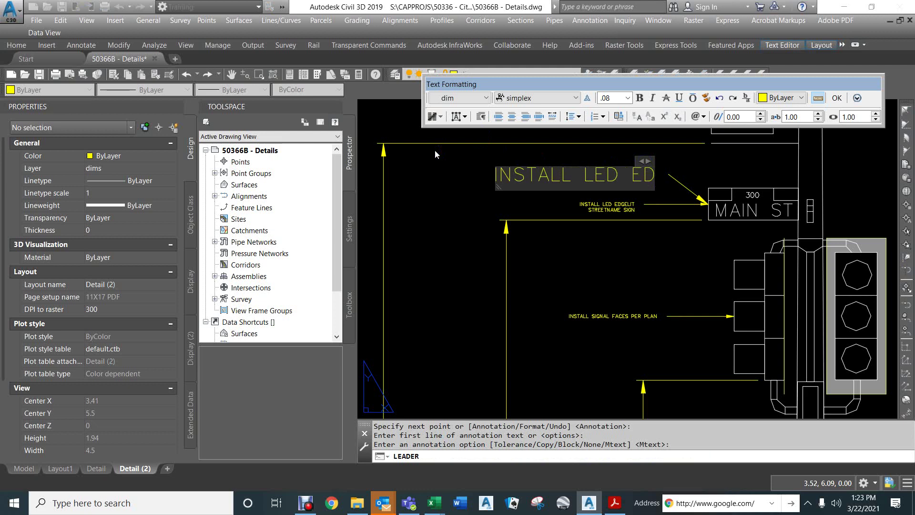
text(GELIT)
key(Return)
text(ST)
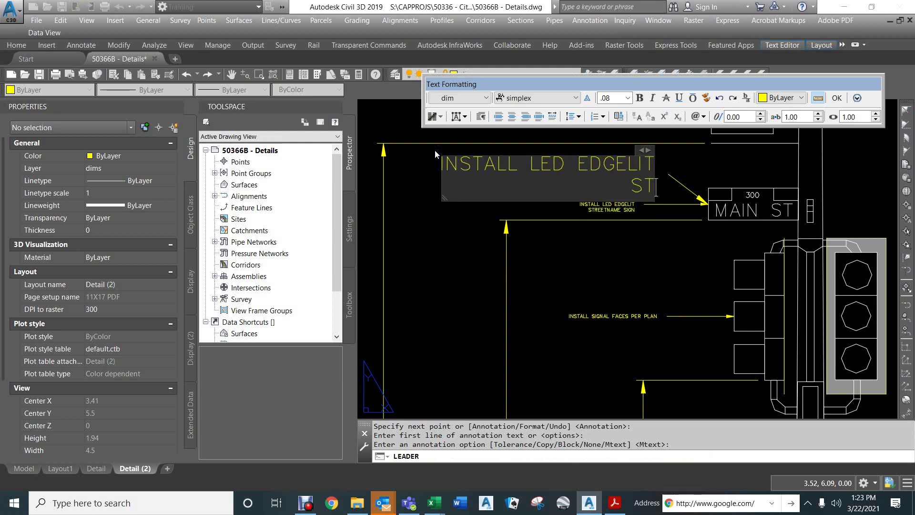
text(REETNAME S)
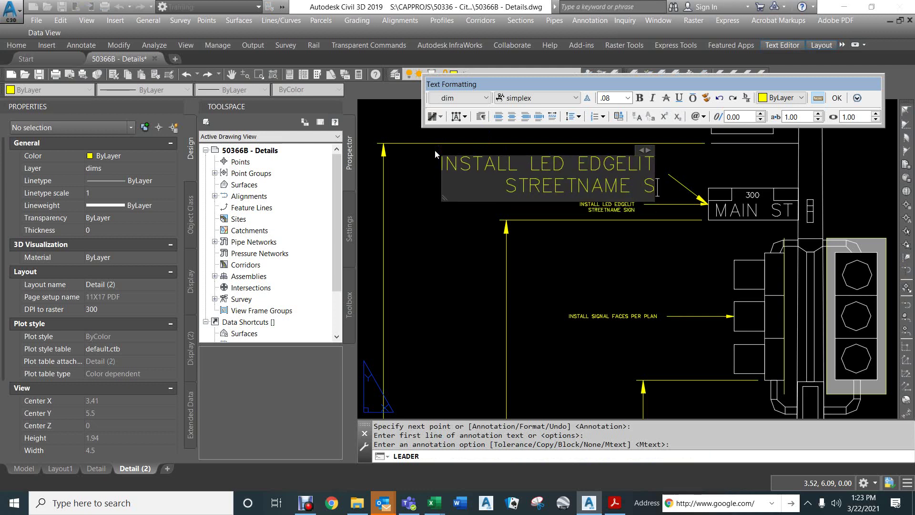
text(IGN)
click(459, 263)
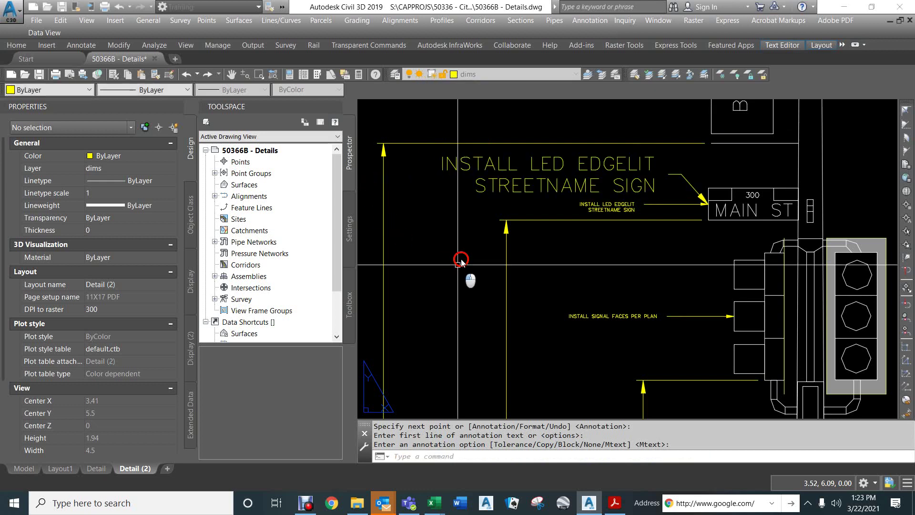
Step: Erase the old small multileader note beside the MAIN ST sign
click(609, 206)
text(e)
key(Return)
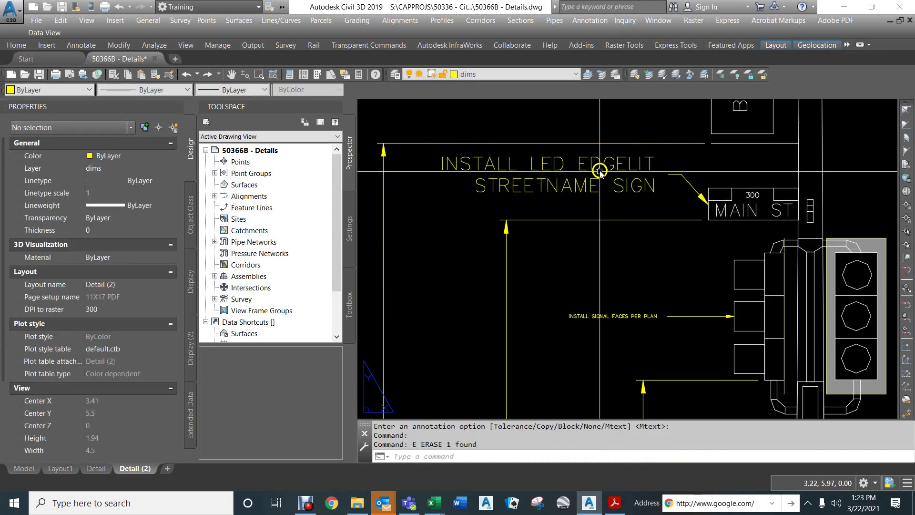
Step: Draw a leader from the middle side-facing signal face at the old note's arrowhead, angled up and away from the pole
scroll(594, 201, down, 2)
scroll(620, 238, down, 2)
scroll(634, 259, up, 4)
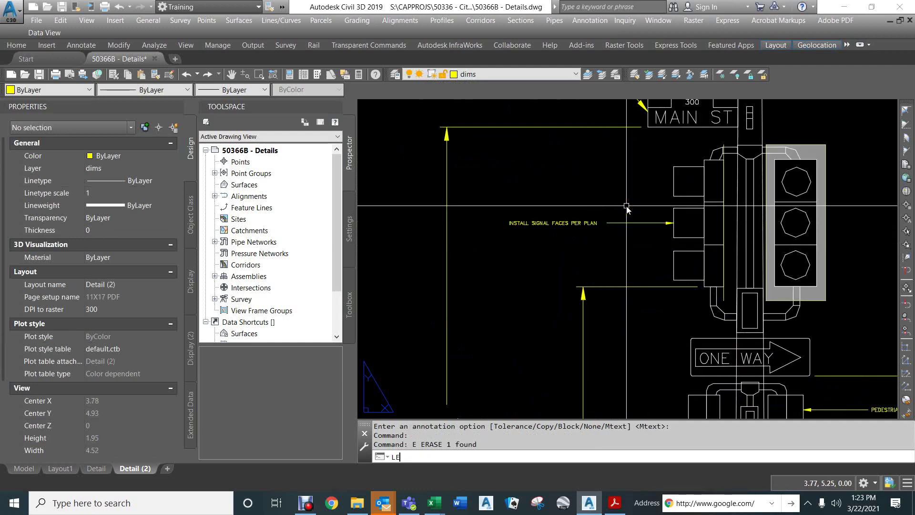
key(Return)
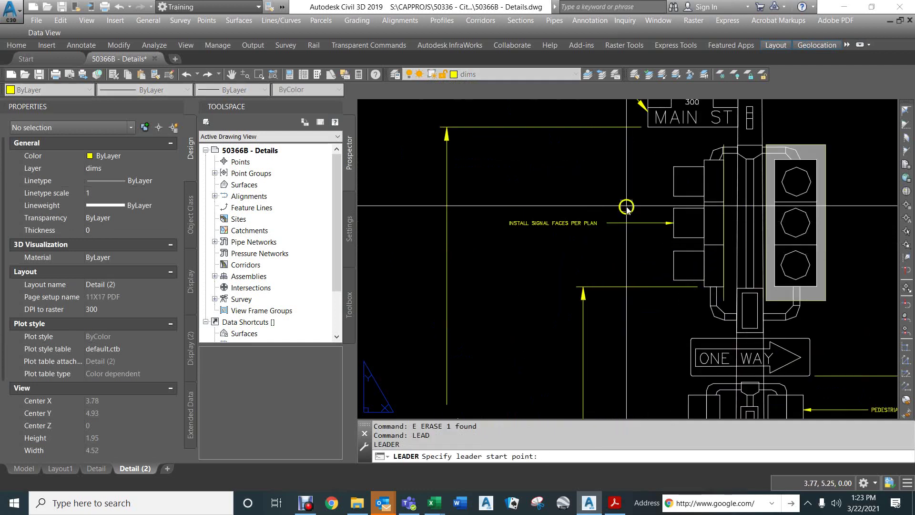
click(672, 223)
click(634, 195)
key(Return)
key(Return)
key(Return)
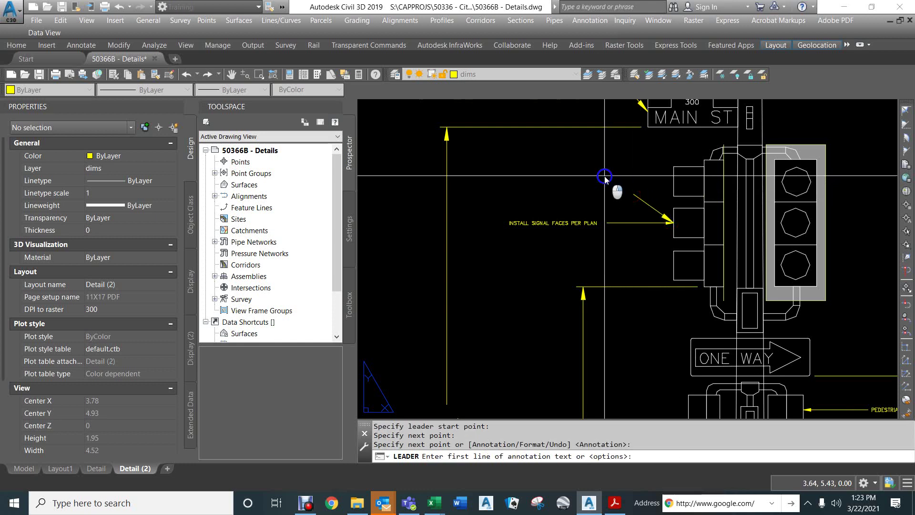
Step: Annotate the signal leader with the two-line text "INSTALL SIGNAL" / "FACES PER PLAN"
text(INS)
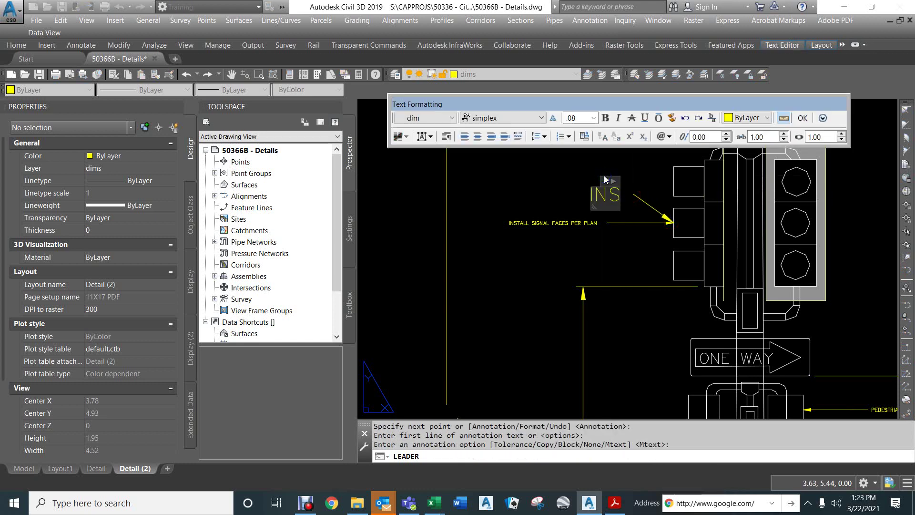
text(TALL SIGNAL)
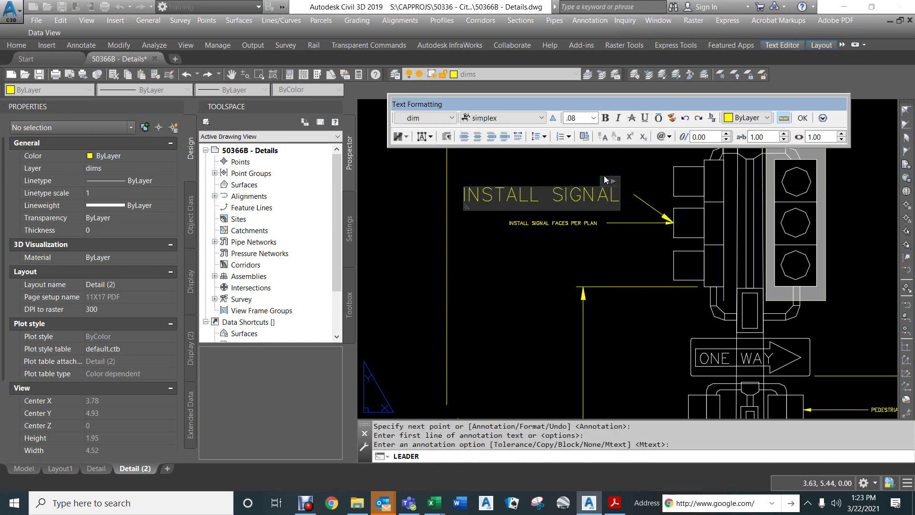
key(Return)
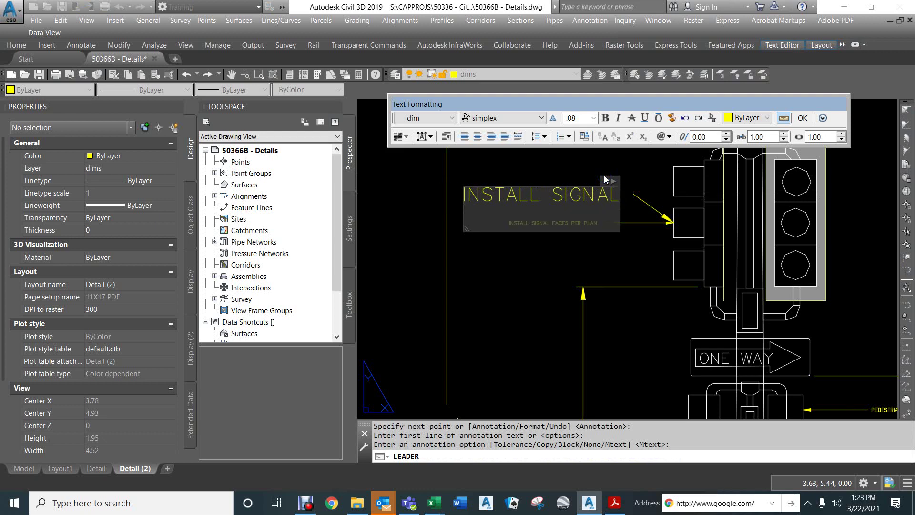
text(FACES PER)
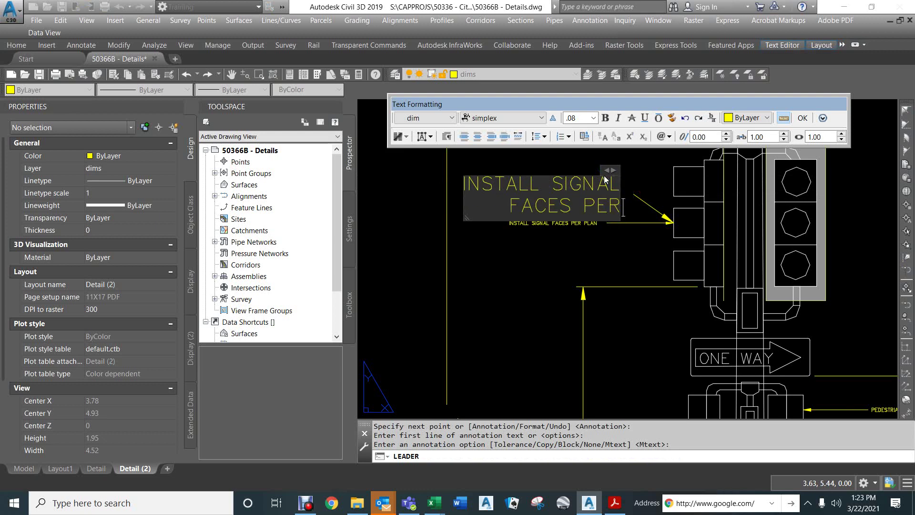
key(Return)
key(BackSpace)
text(PLAN)
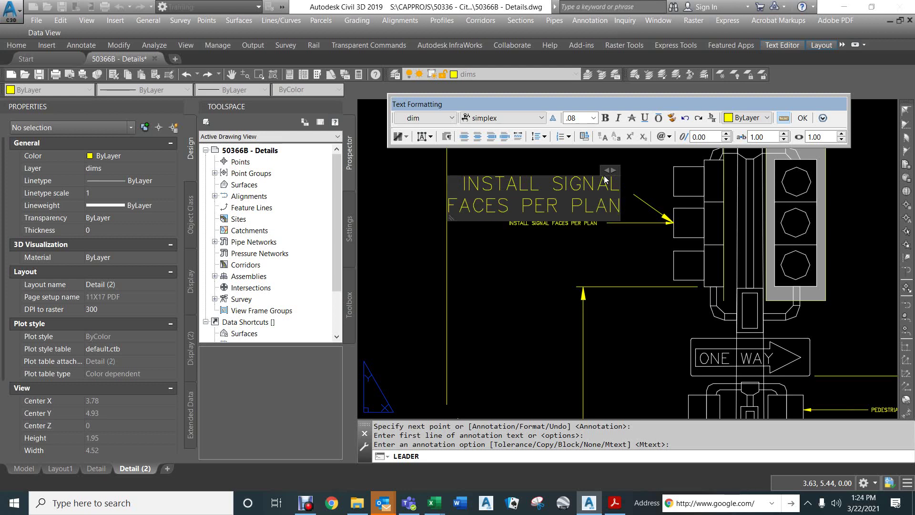
click(549, 268)
key(Escape)
key(Escape)
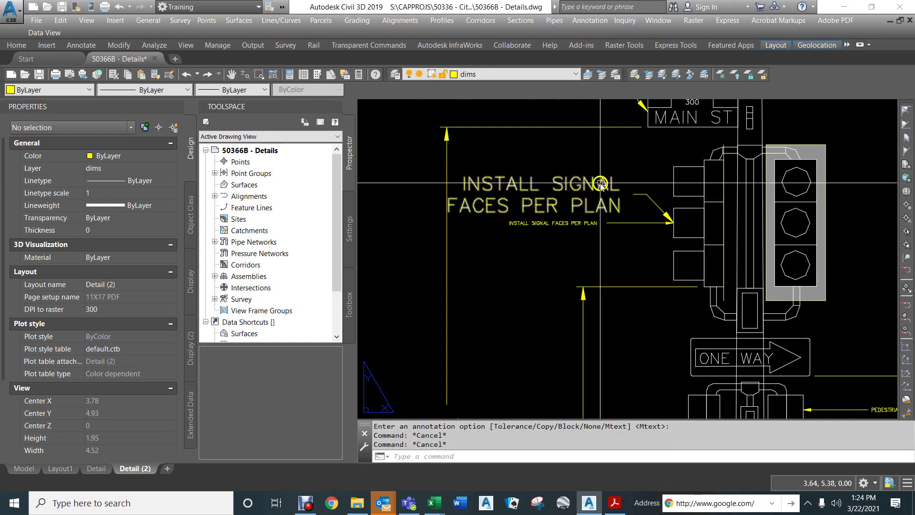
Step: Shift the new signal faces note slightly closer to the signal, keeping it level
click(600, 184)
click(619, 195)
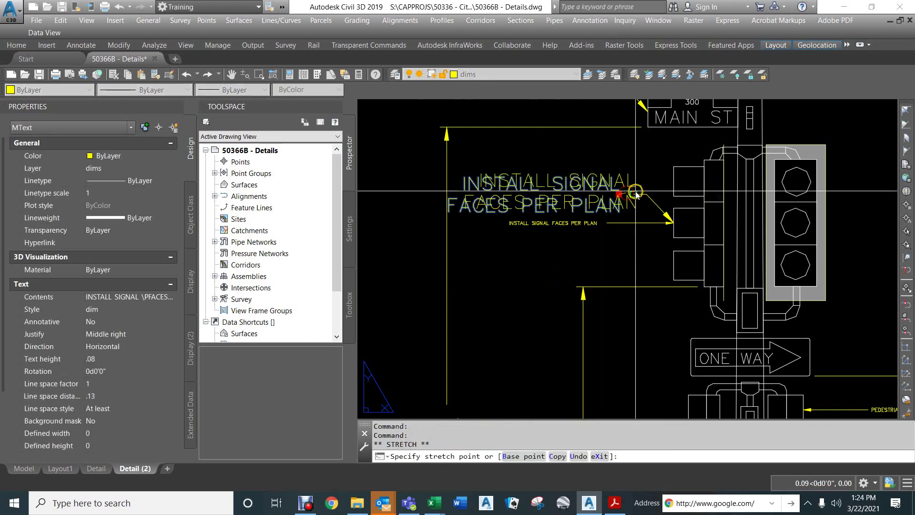
click(629, 189)
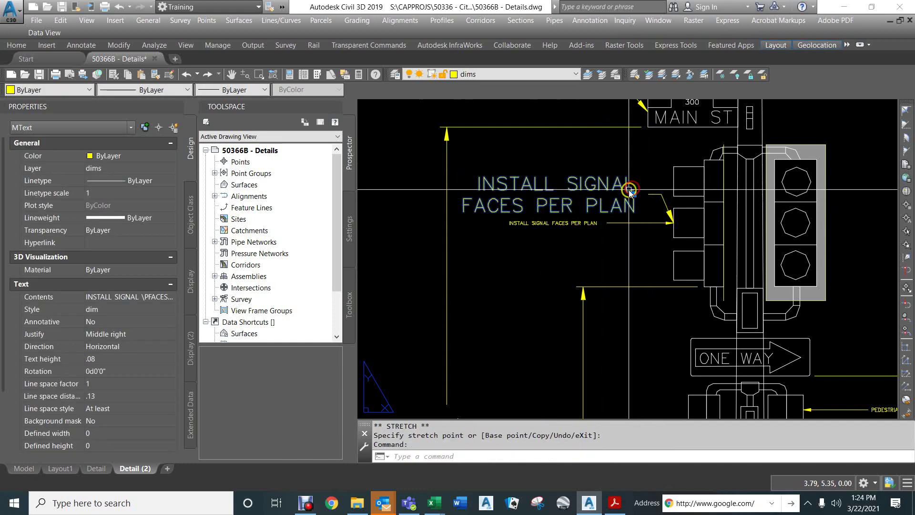
key(Escape)
key(Escape)
Step: Erase the old small "INSTALL SIGNAL FACES PER PLAN" multileader
click(553, 222)
text(e)
key(Return)
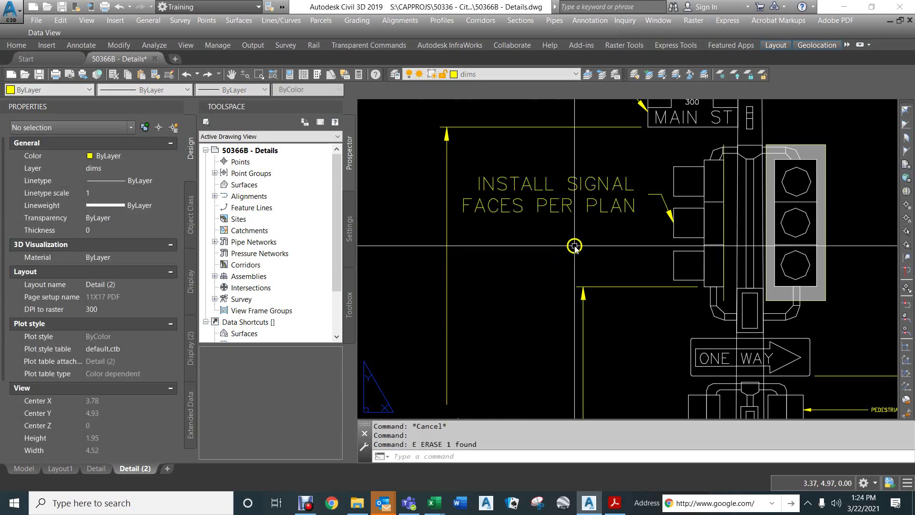
Step: Move the signal leader and its note together so the arrowhead lands on the front-facing signal's upper lens, using the Nearest snap
scroll(575, 246, down, 4)
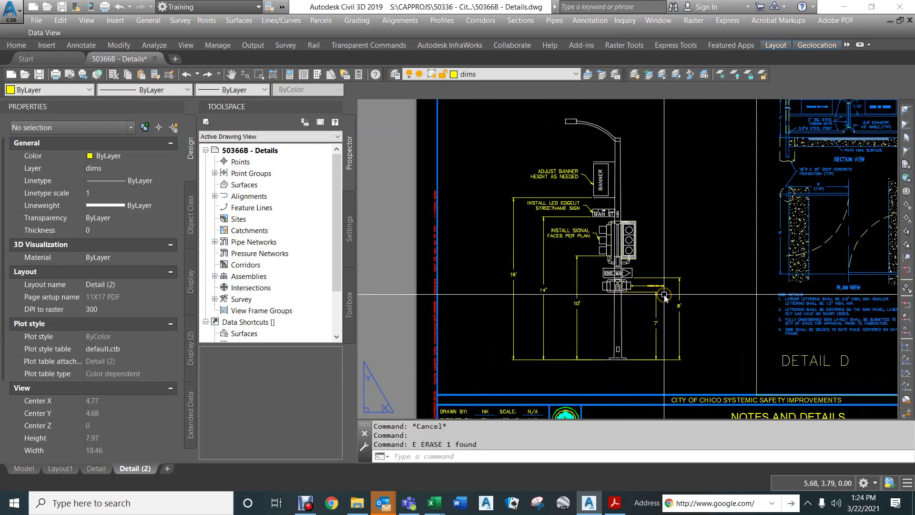
click(600, 180)
scroll(584, 234, up, 4)
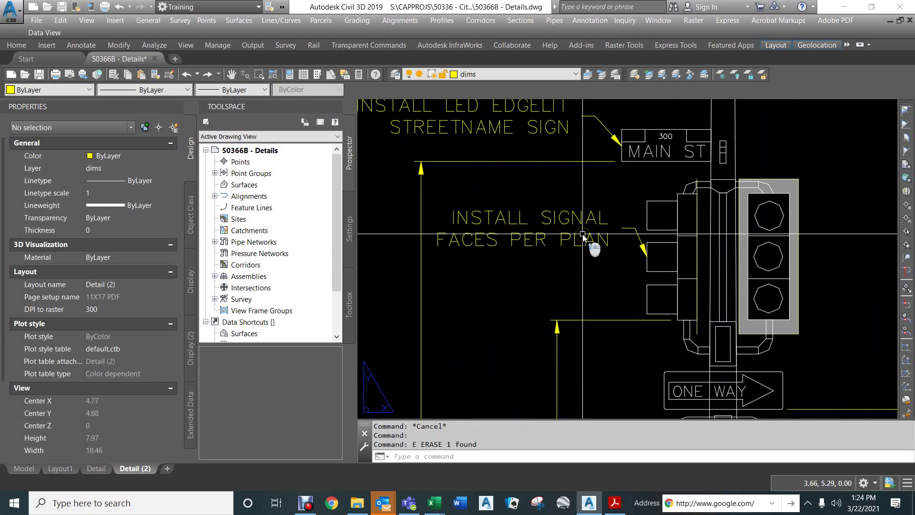
click(637, 239)
click(639, 243)
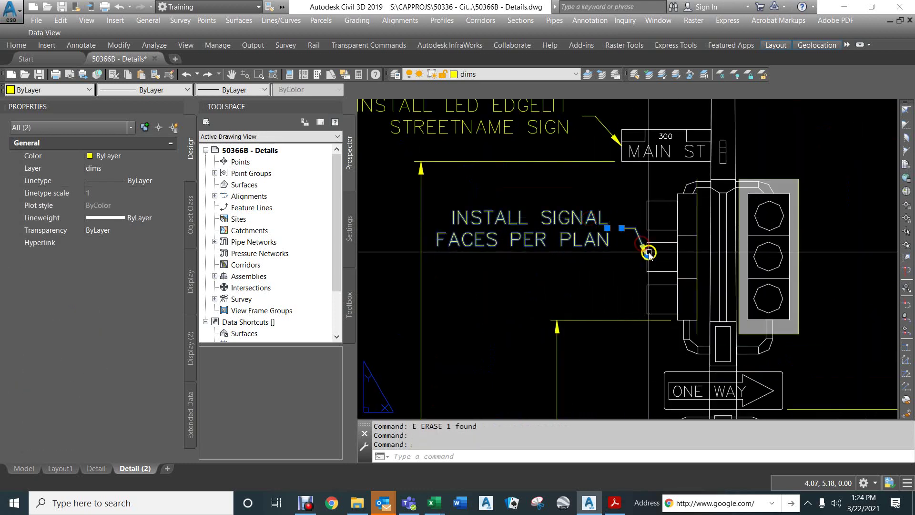
click(647, 256)
key(space)
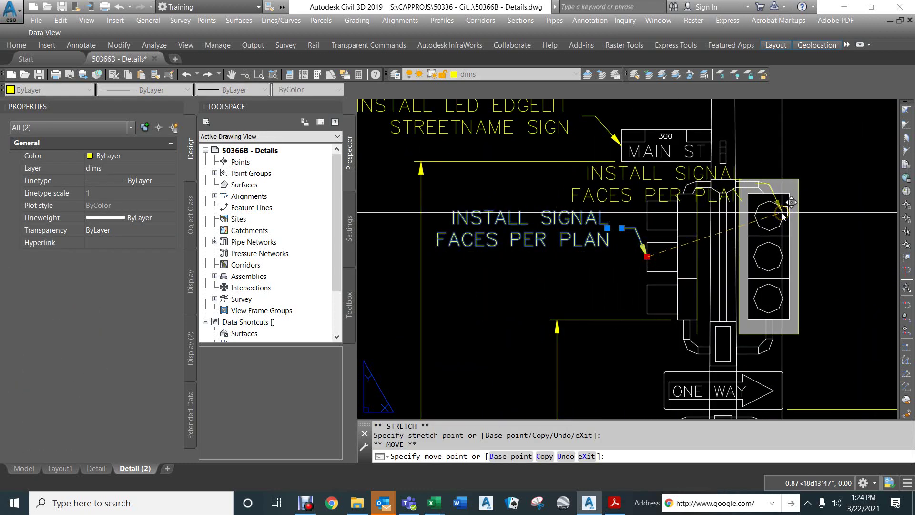
text(NEA)
key(Return)
click(783, 212)
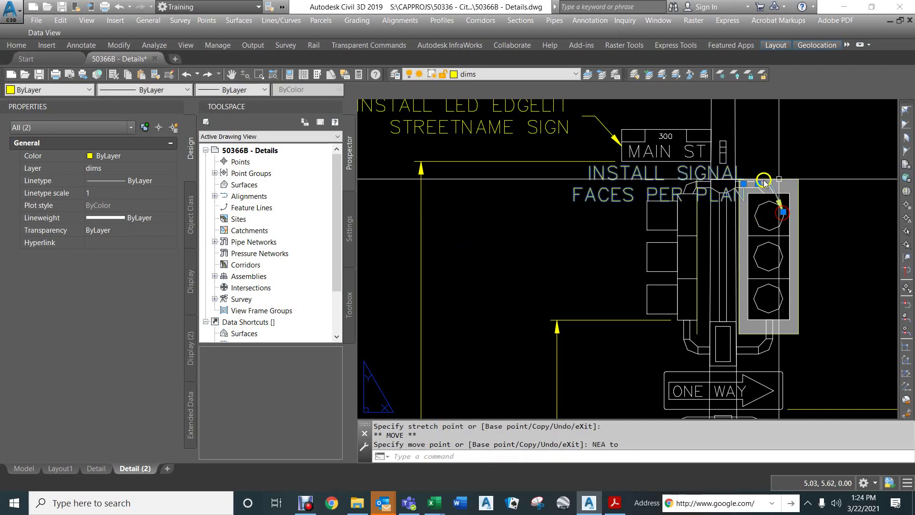
Step: Stretch the signal note across to the open space on the other side of the pole, close beside the front-facing signal
scroll(746, 184, down, 6)
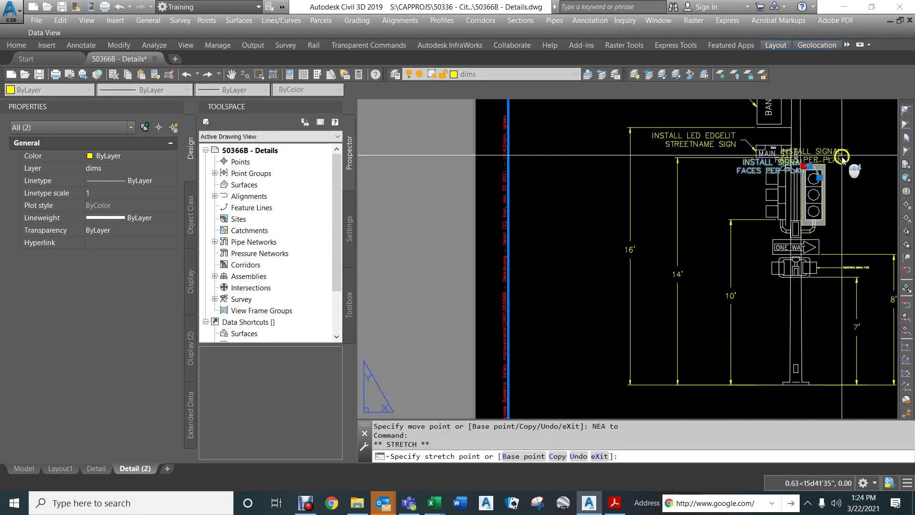
middle_drag(810, 110, 497, 210)
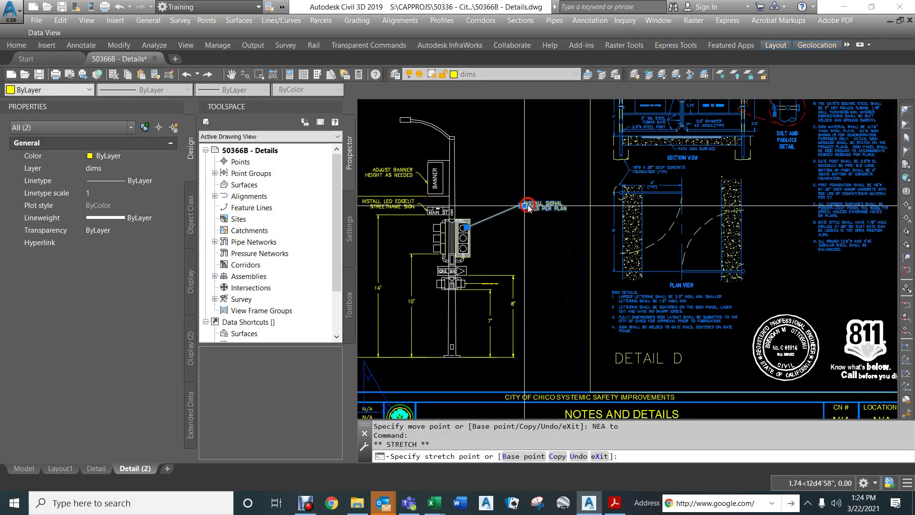
scroll(528, 210, up, 3)
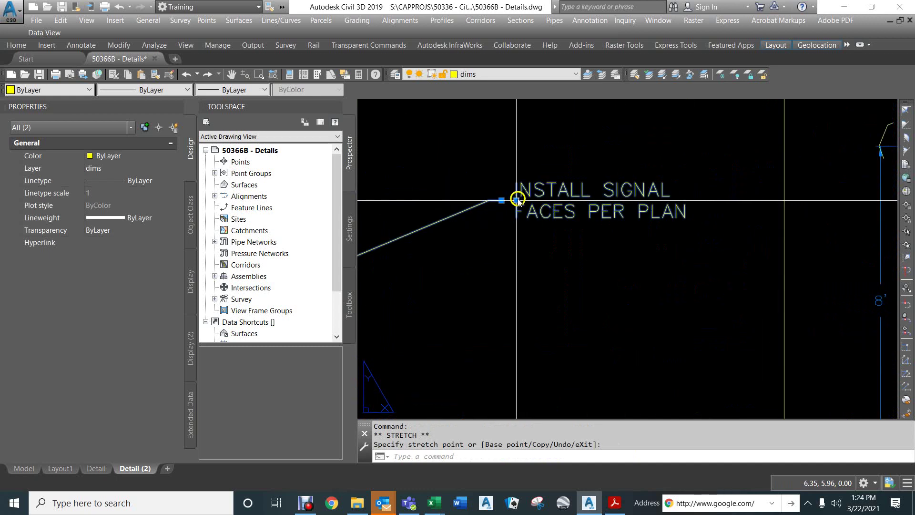
click(518, 200)
click(517, 199)
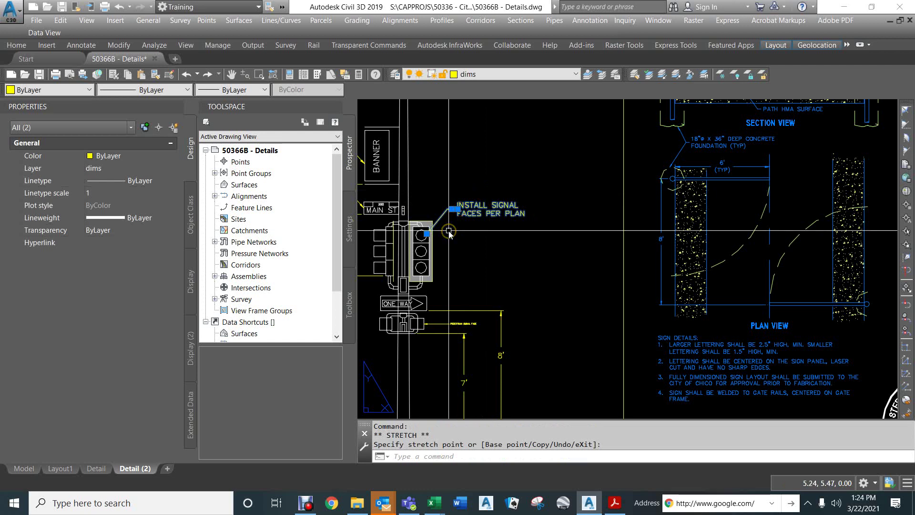
key(Escape)
key(Escape)
key(Escape)
Step: Change the signal faces leader's type to Spline with arrow
click(456, 208)
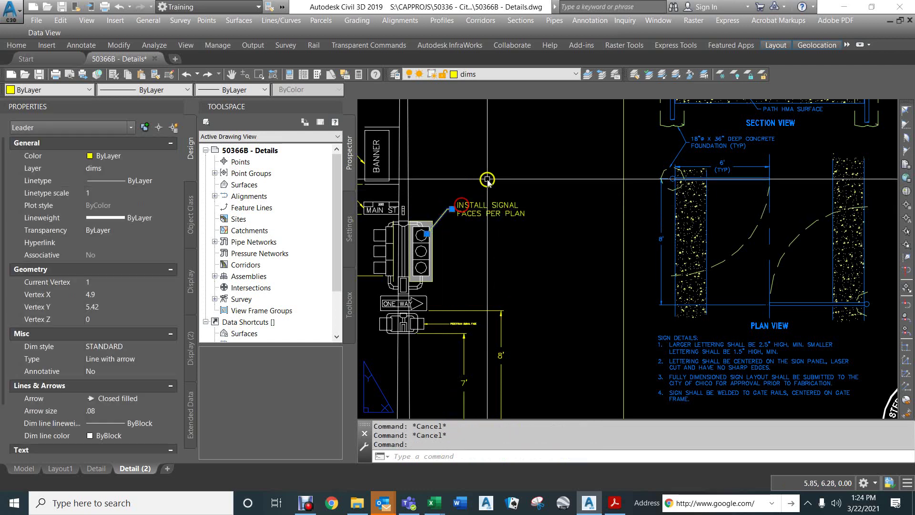
click(123, 358)
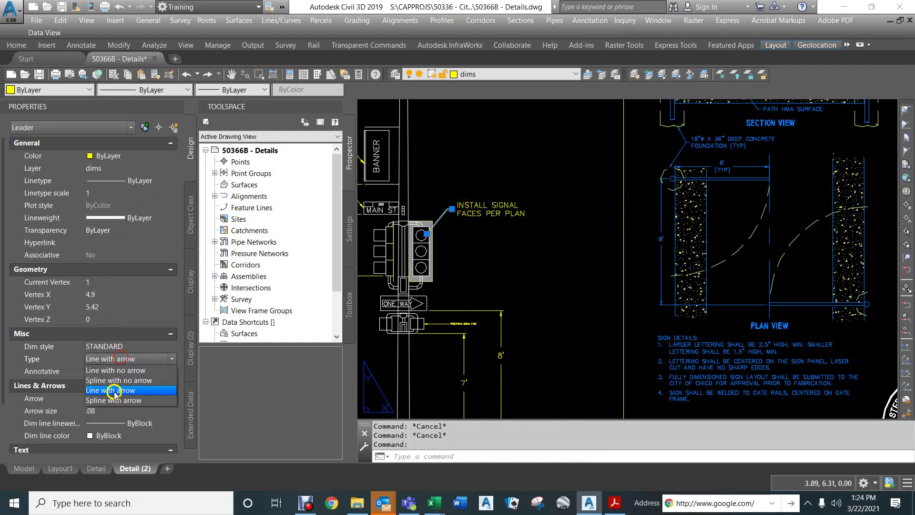
click(109, 405)
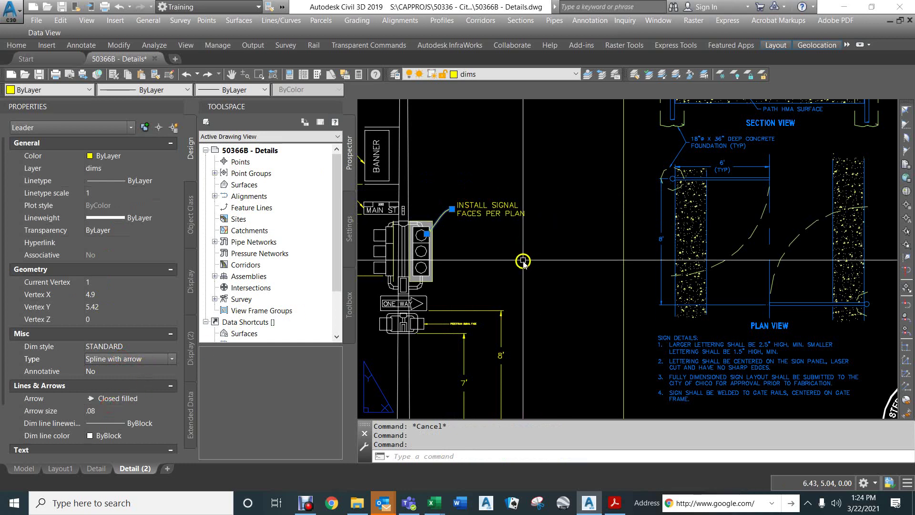
key(Escape)
key(Escape)
Step: Examine the STANDARD dimension style's arrow, line, text, fit and primary unit settings
scroll(492, 234, down, 5)
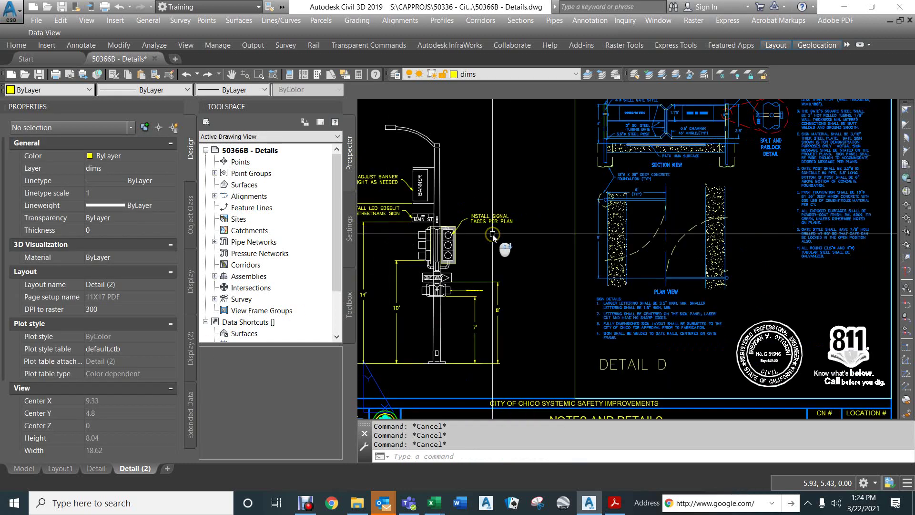
mouse_move(445, 249)
middle_down()
mouse_move(486, 258)
mouse_move(542, 194)
middle_up()
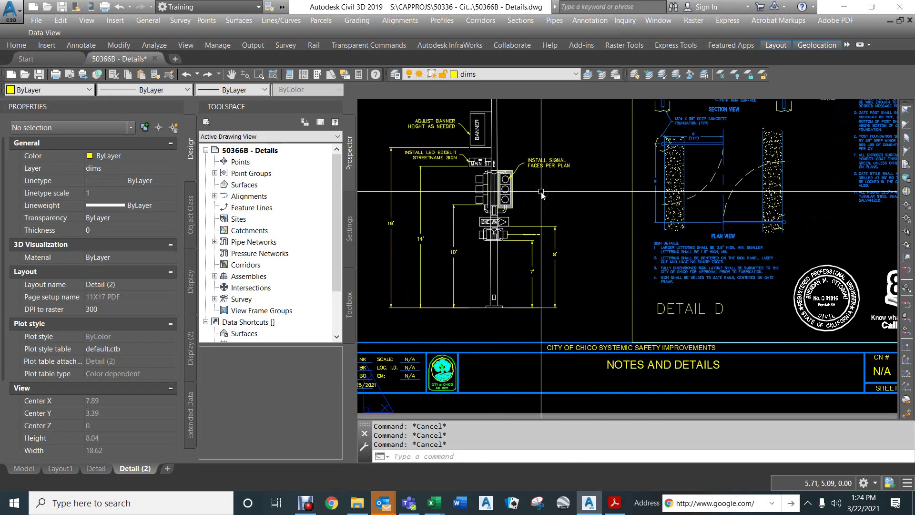
key(Return)
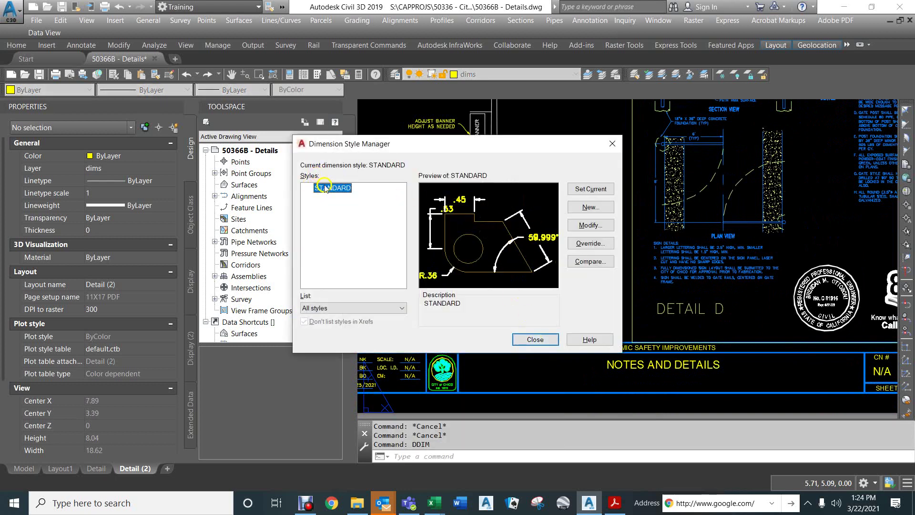
click(591, 225)
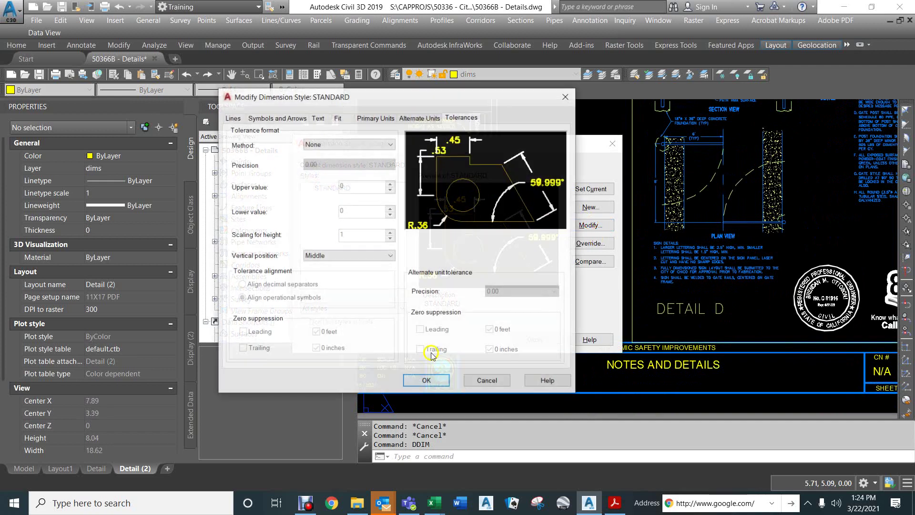
click(281, 118)
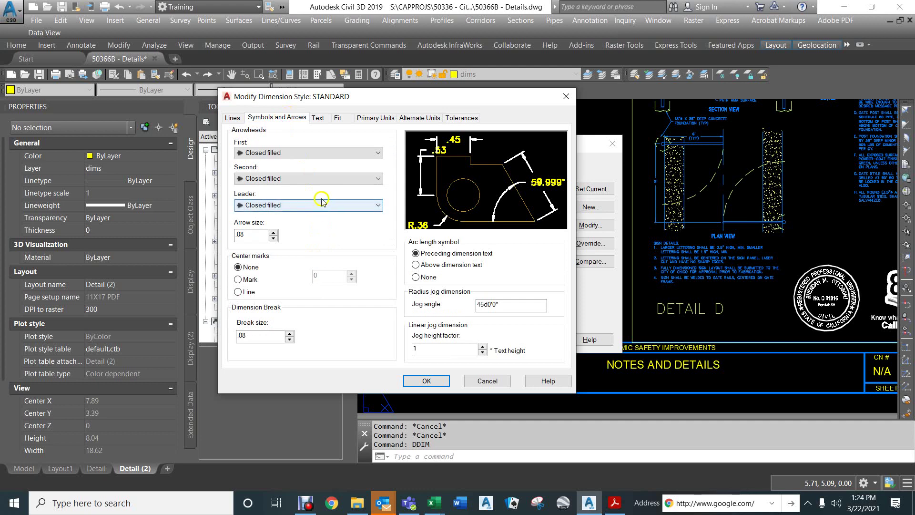
click(234, 119)
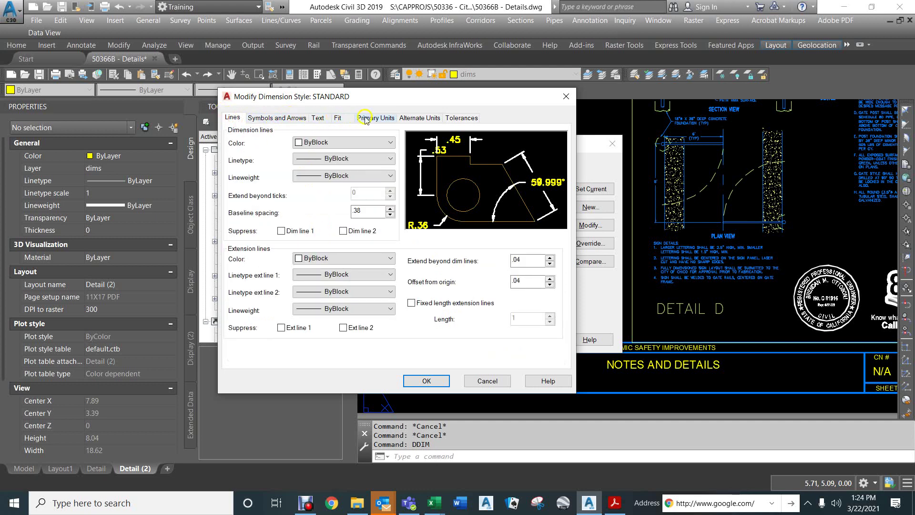
click(320, 119)
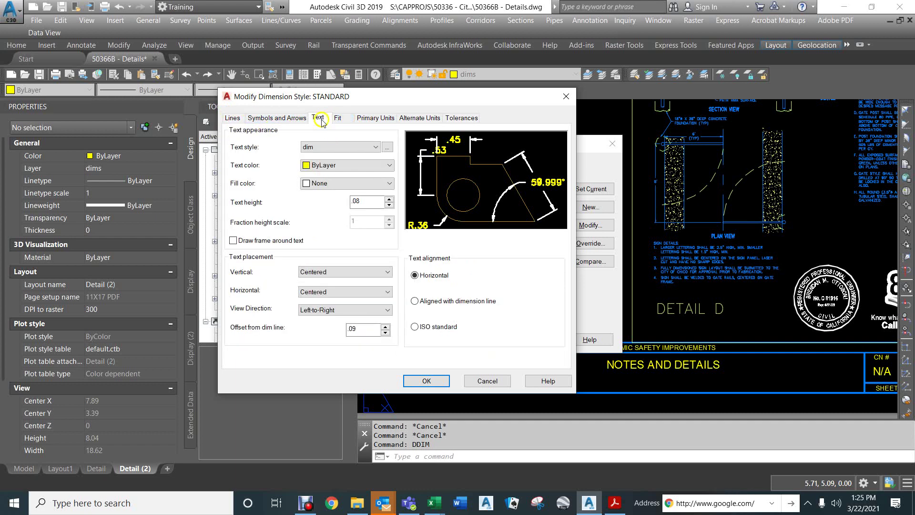
click(340, 120)
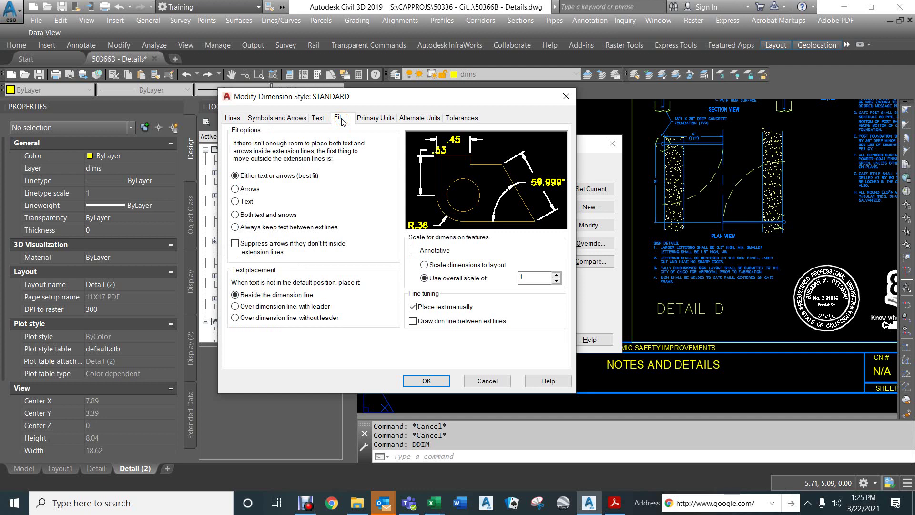
click(376, 121)
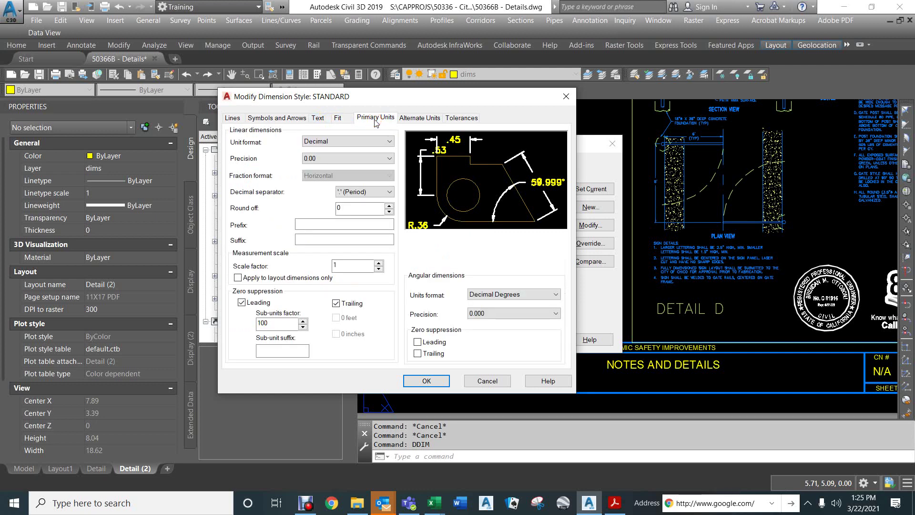
Step: Review the STANDARD style's leader arrowhead, line, text, fit and unit settings again, and leave the style manager without changes
click(259, 117)
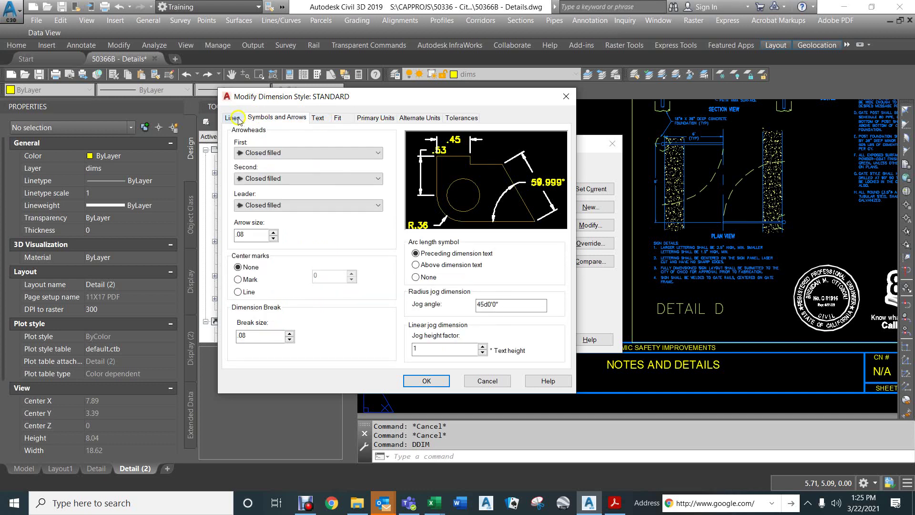
click(237, 119)
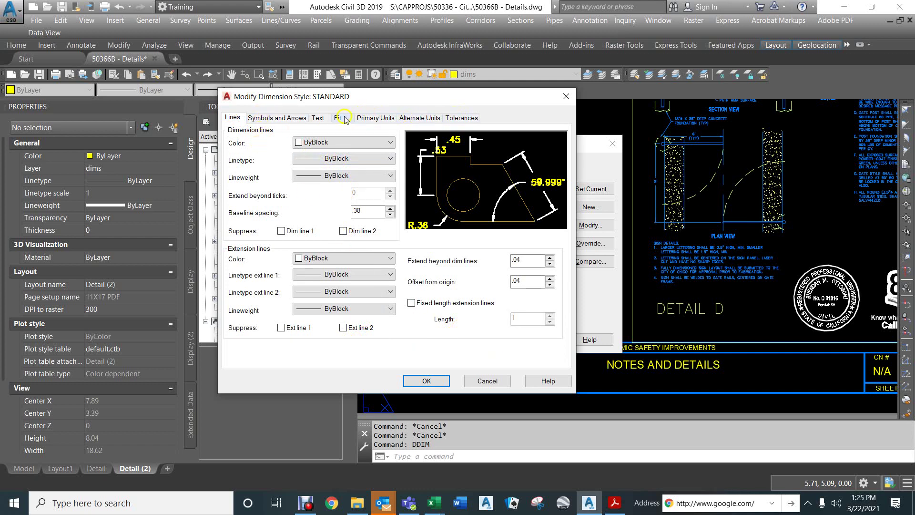
click(283, 119)
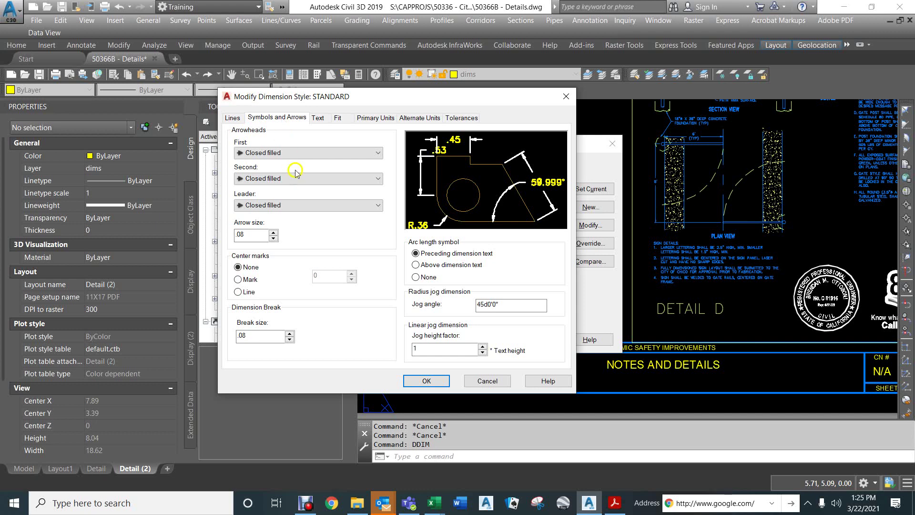
click(283, 206)
click(283, 205)
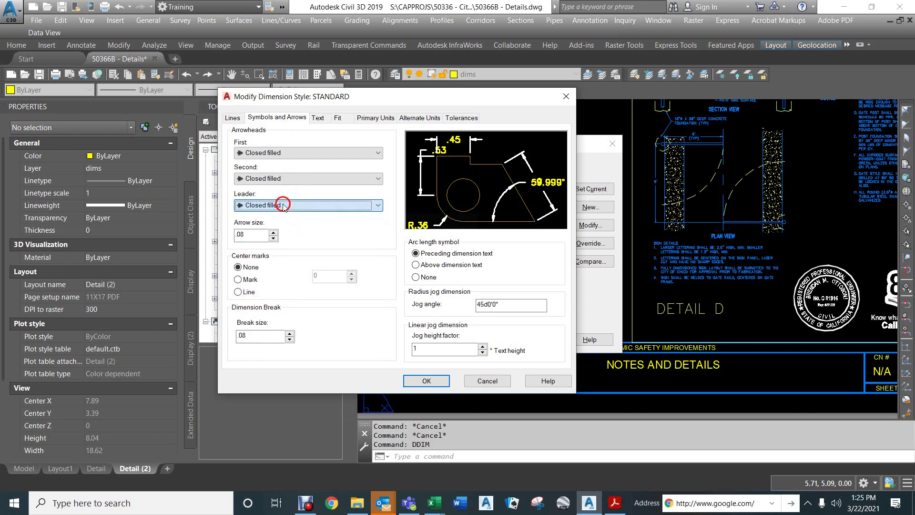
click(334, 319)
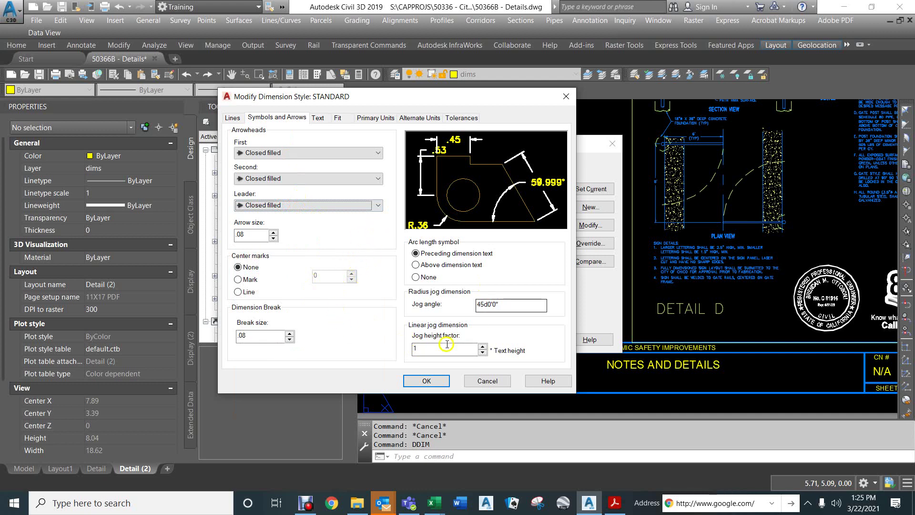
click(318, 119)
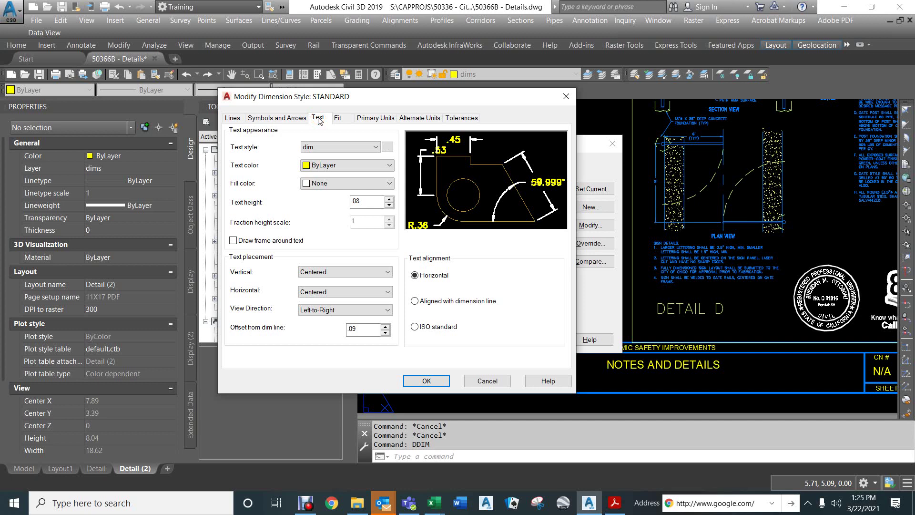
click(339, 118)
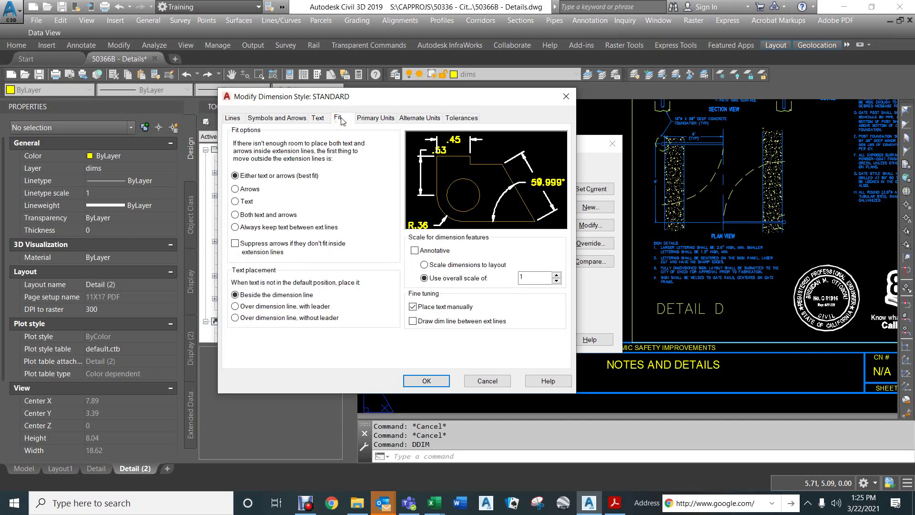
click(387, 119)
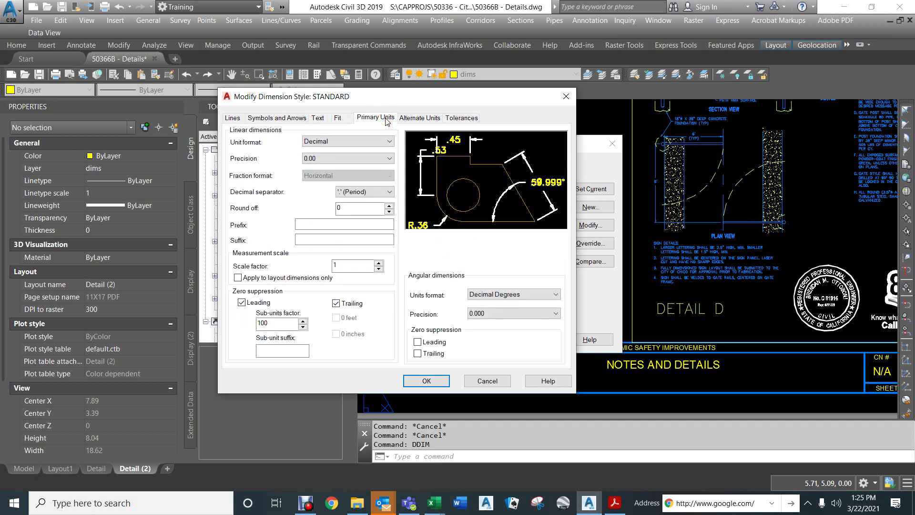
click(479, 381)
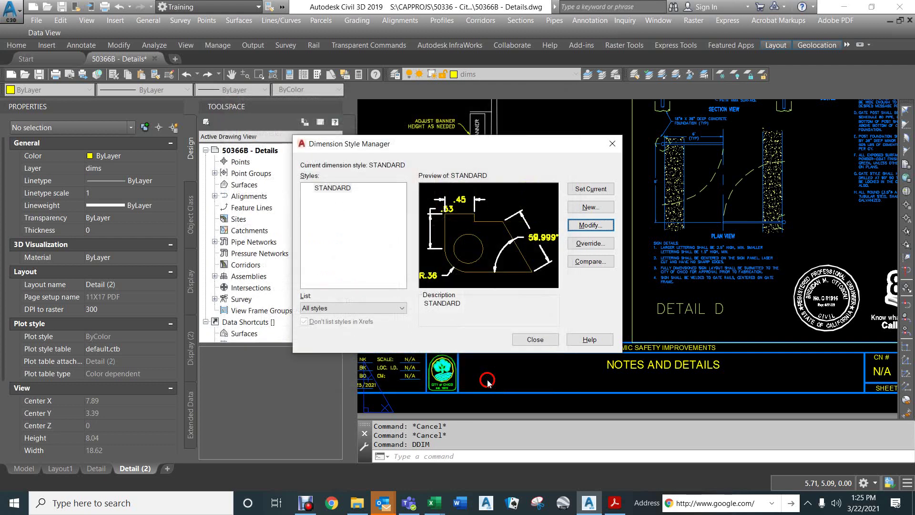
click(530, 339)
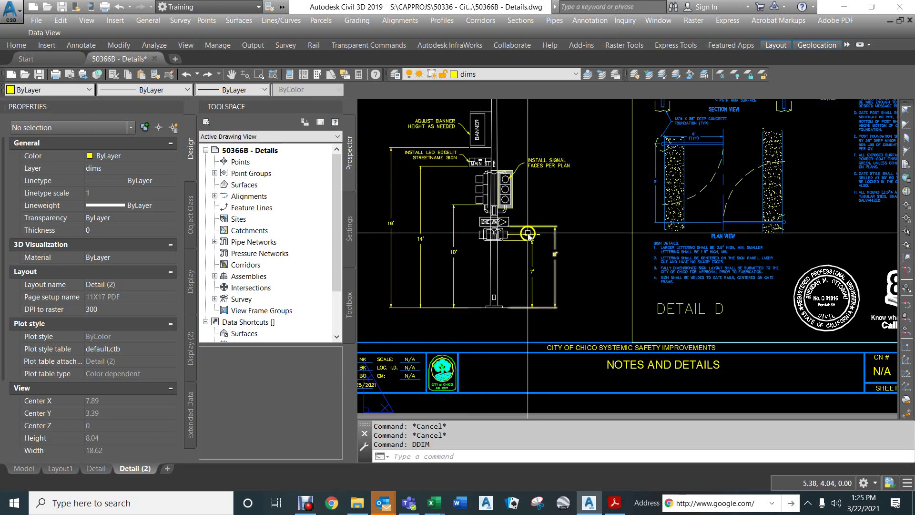
Step: Draw a short leader from the pedestrian signal's outer edge up and away from the pole, with Mtext as its annotation
scroll(528, 236, up, 4)
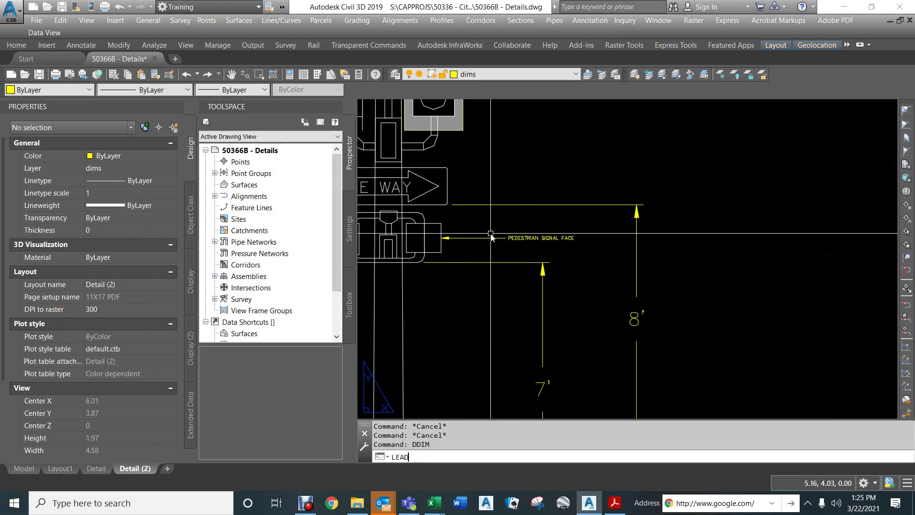
key(Return)
click(443, 237)
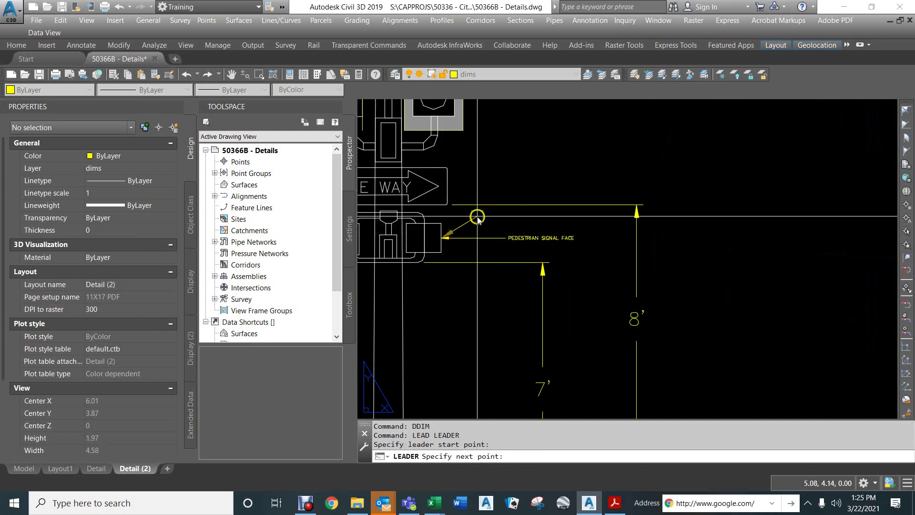
click(477, 219)
key(Return)
key(Return)
key(Return)
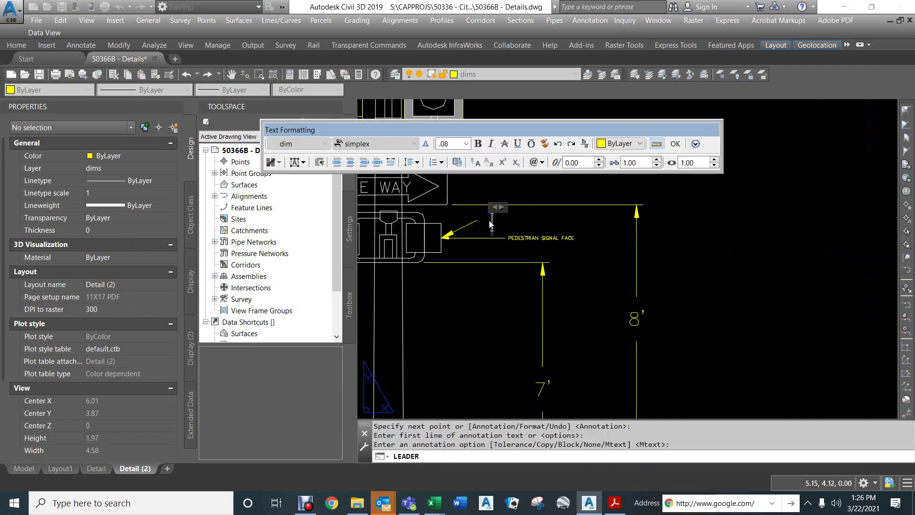
Step: Enter the leader note "PEDESTRIAN SIGNAL FACE" on two lines, breaking after "PEDESTRIAN"
text(P)
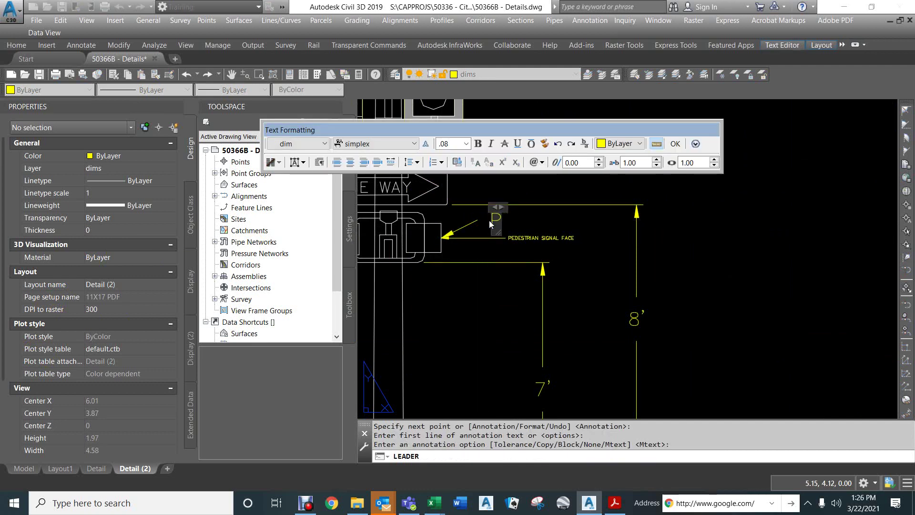
text(EDESTRIA)
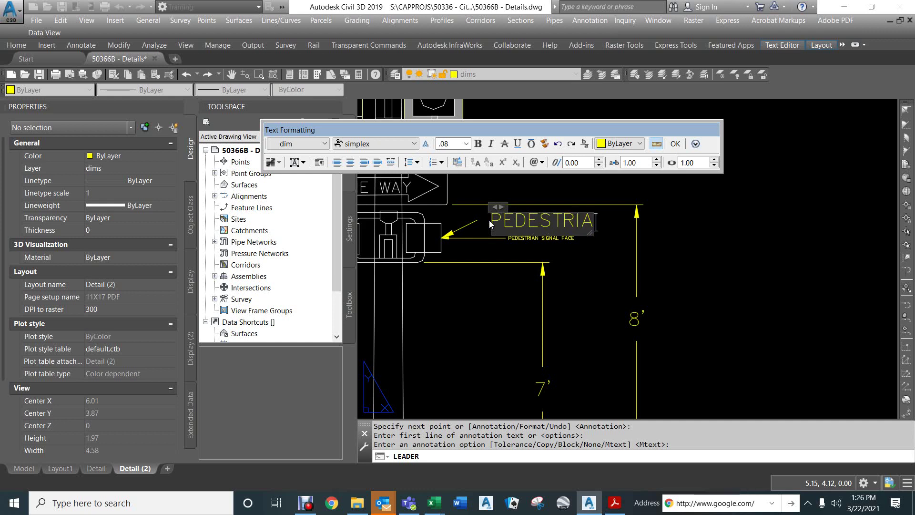
text(N)
key(Return)
text(SIGN)
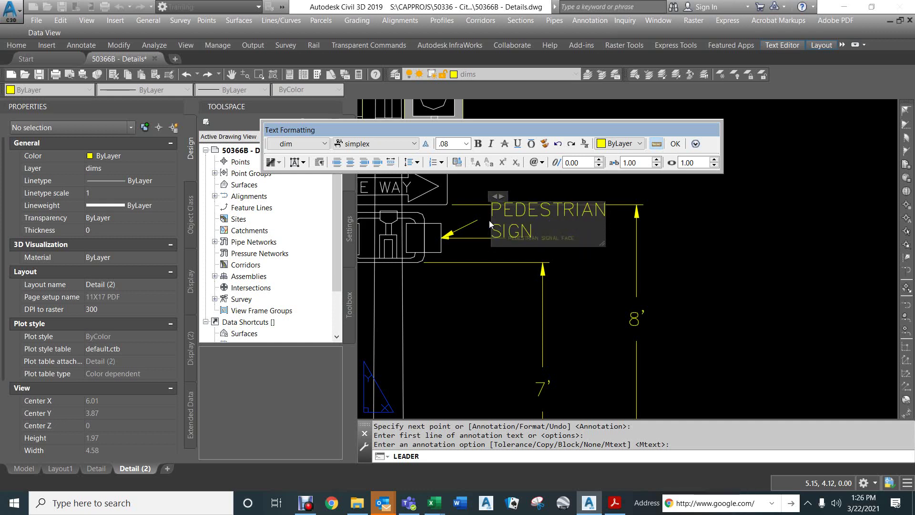
text(AL FACE)
click(673, 229)
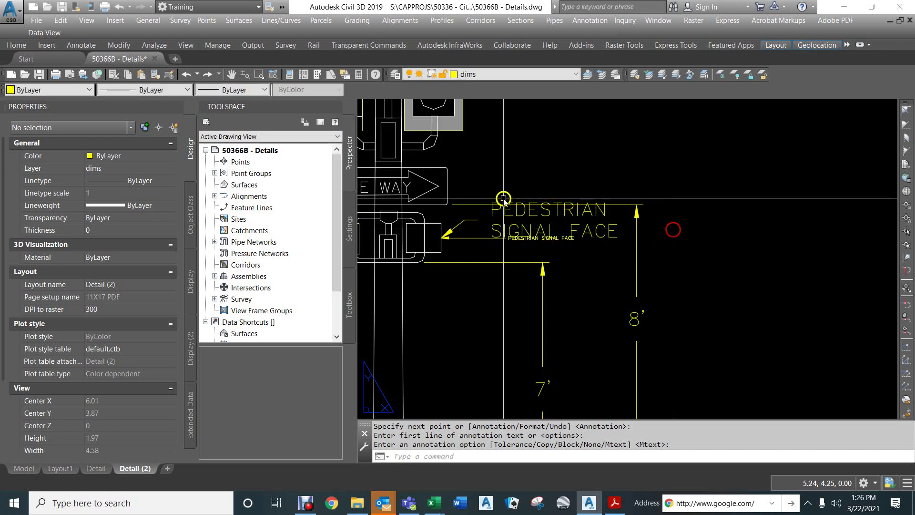
Step: Erase the old small "PEDESTRIAN SIGNAL FACE" multileader overlapping the new note
key(Escape)
key(Escape)
click(523, 239)
text(e)
key(Return)
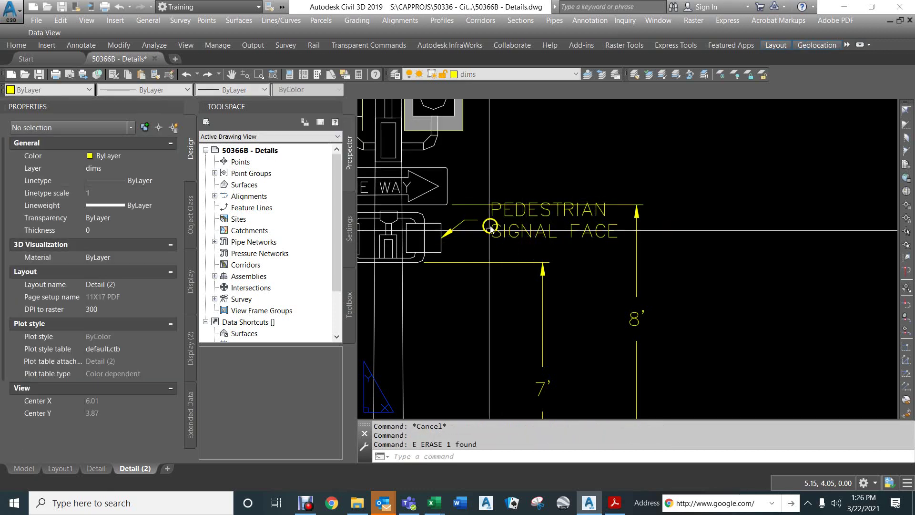
Step: Stretch the new pedestrian signal note slightly down so it sits between the extension lines of the 8' and 7' dimensions
click(492, 227)
click(492, 224)
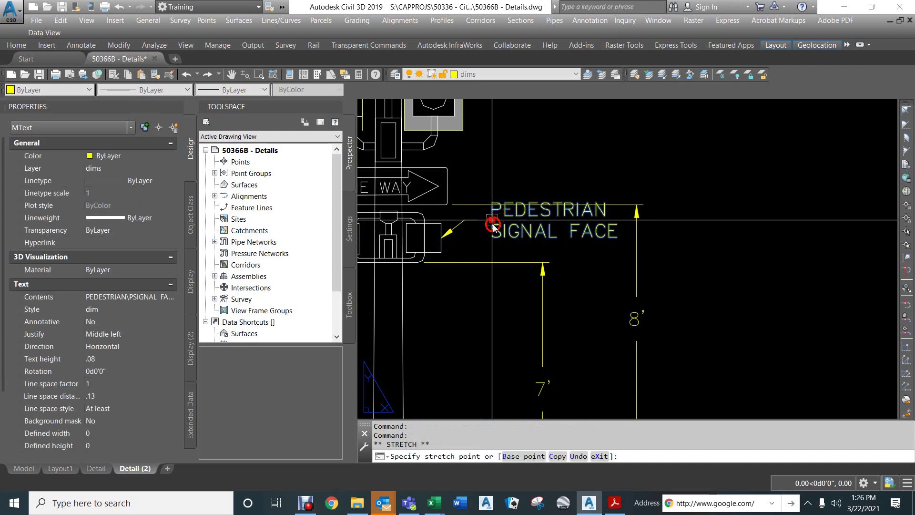
key(Escape)
key(Escape)
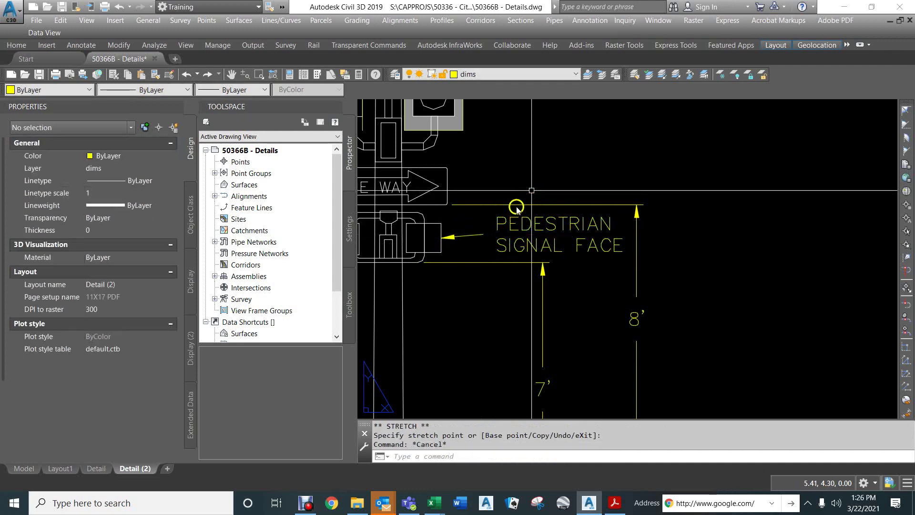
Step: Select all leaders similar to the pedestrian signal leader and change their type to Spline with arrow
click(475, 236)
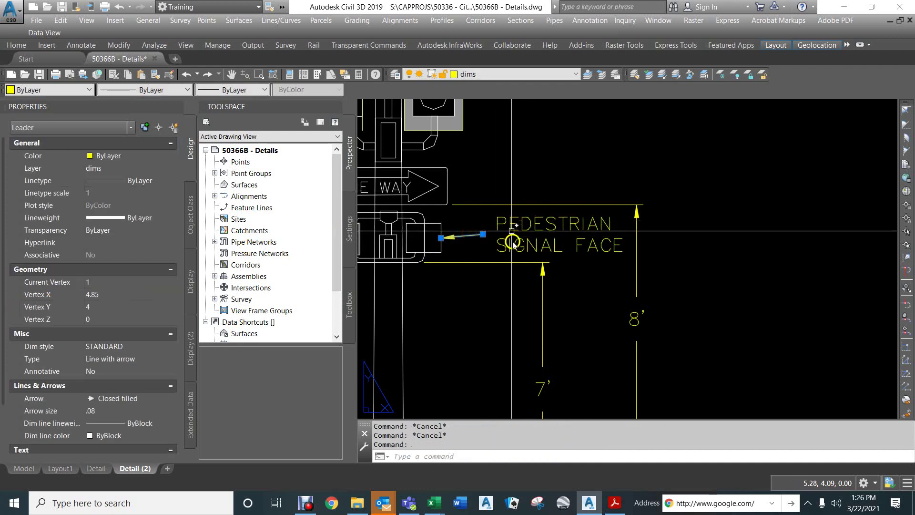
right_click(435, 303)
click(466, 459)
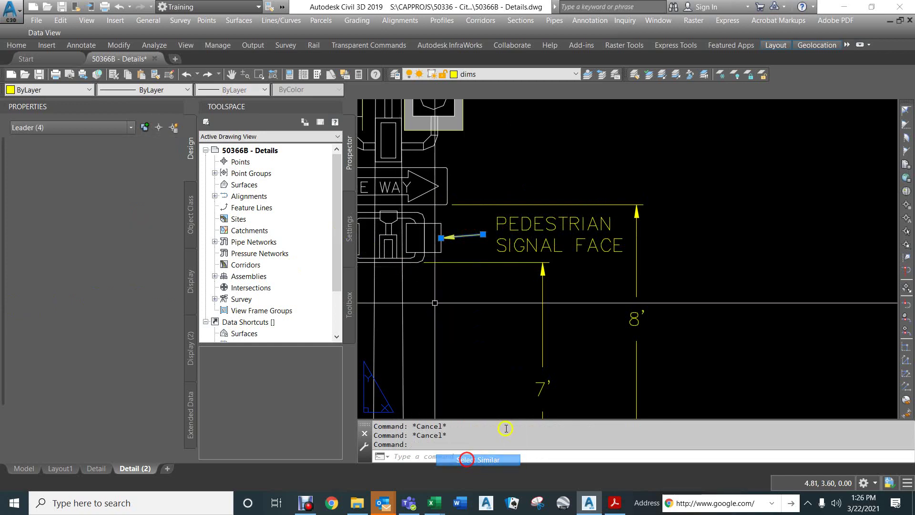
scroll(517, 298, down, 8)
scroll(505, 225, up, 3)
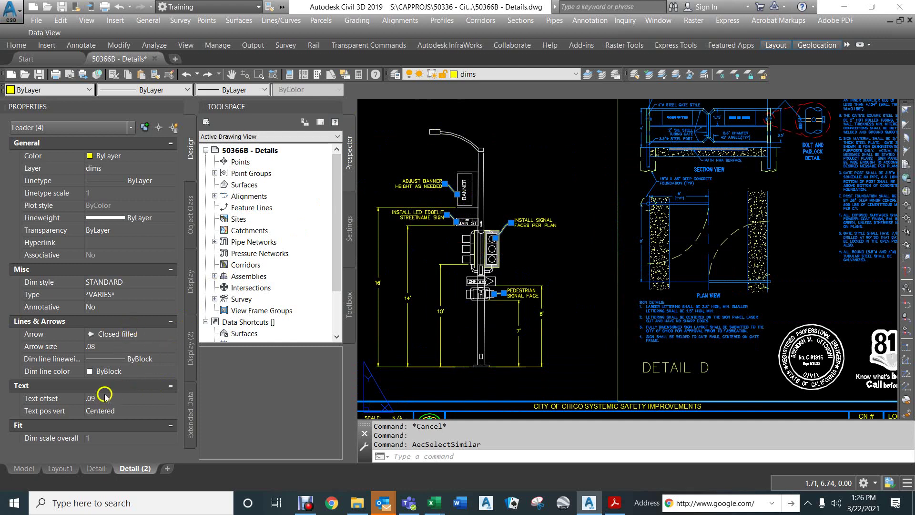
click(119, 335)
click(111, 336)
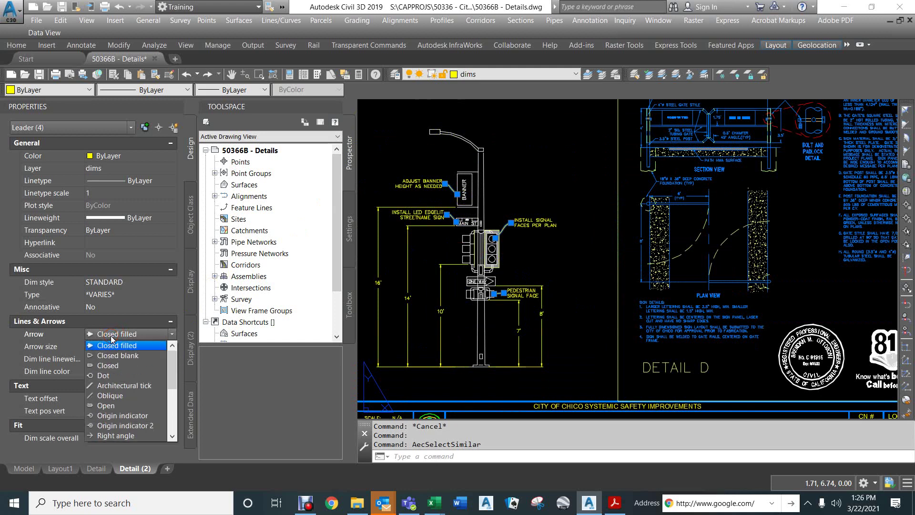
click(118, 334)
click(122, 299)
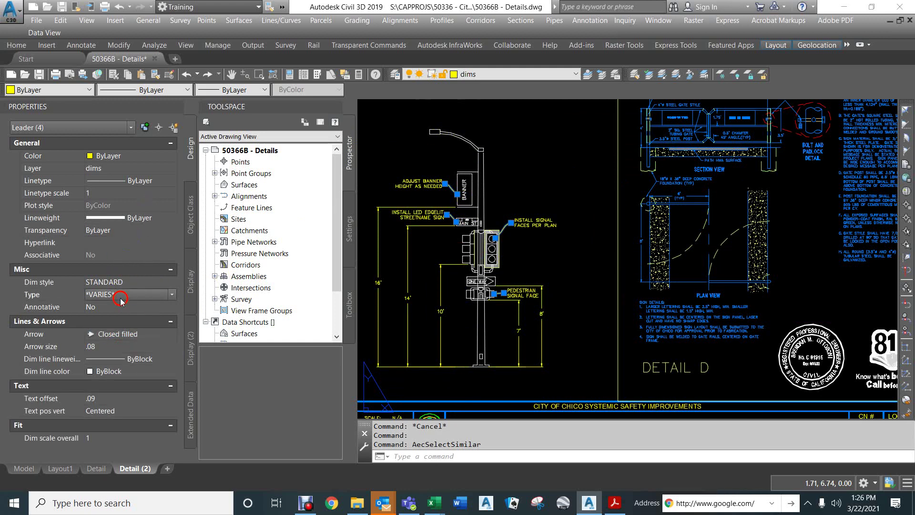
click(119, 296)
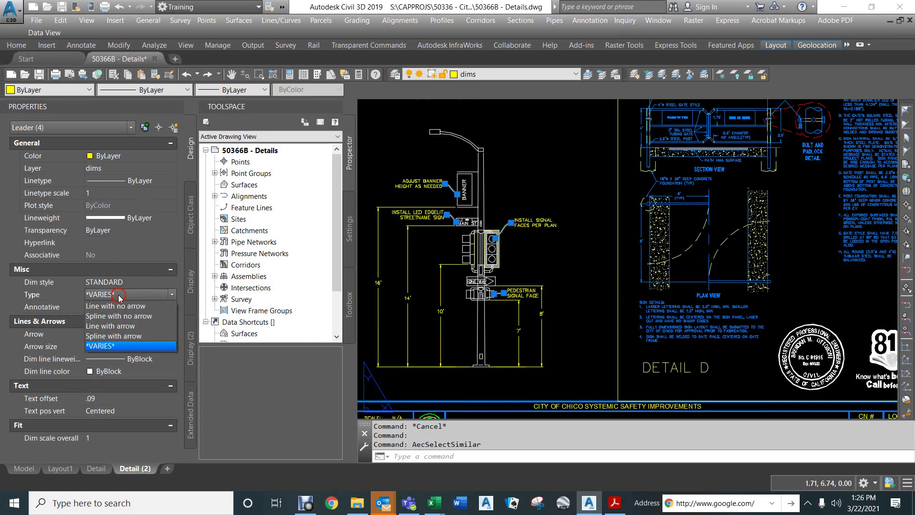
click(113, 336)
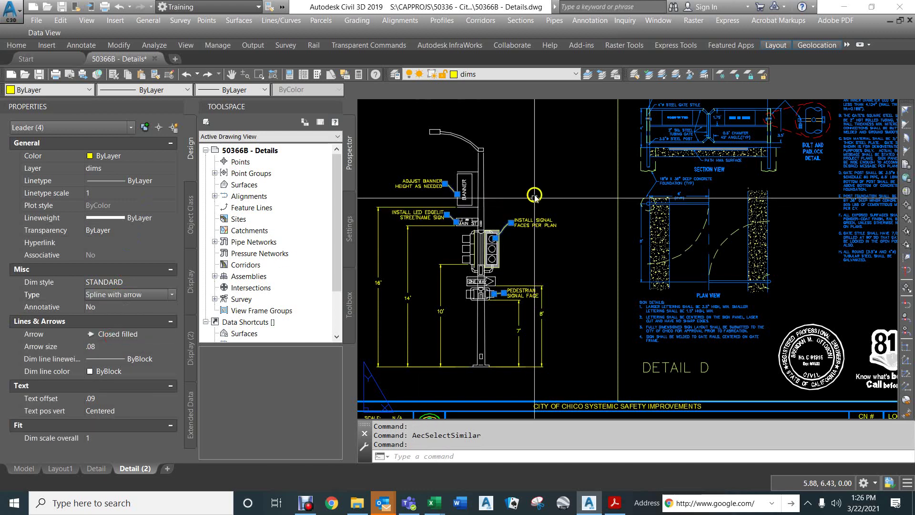
key(Escape)
key(Escape)
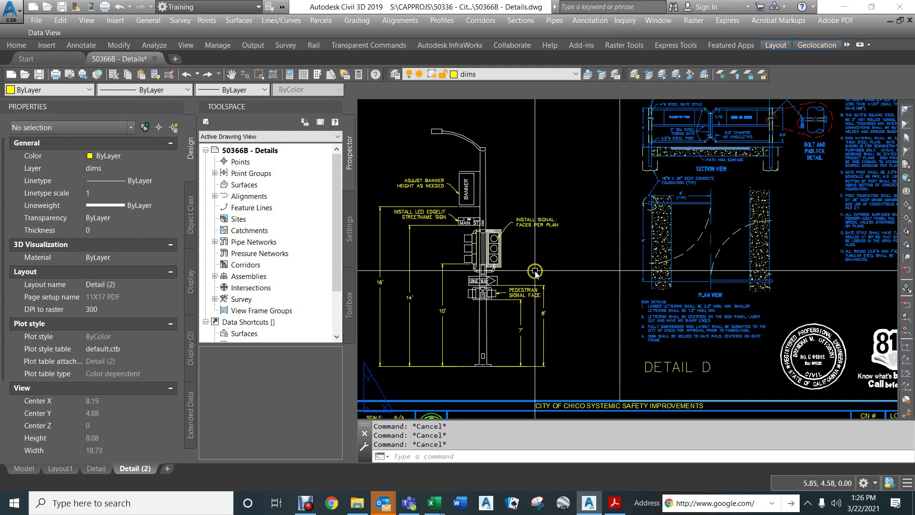
mouse_move(539, 272)
middle_down()
mouse_move(582, 258)
mouse_move(602, 268)
middle_up()
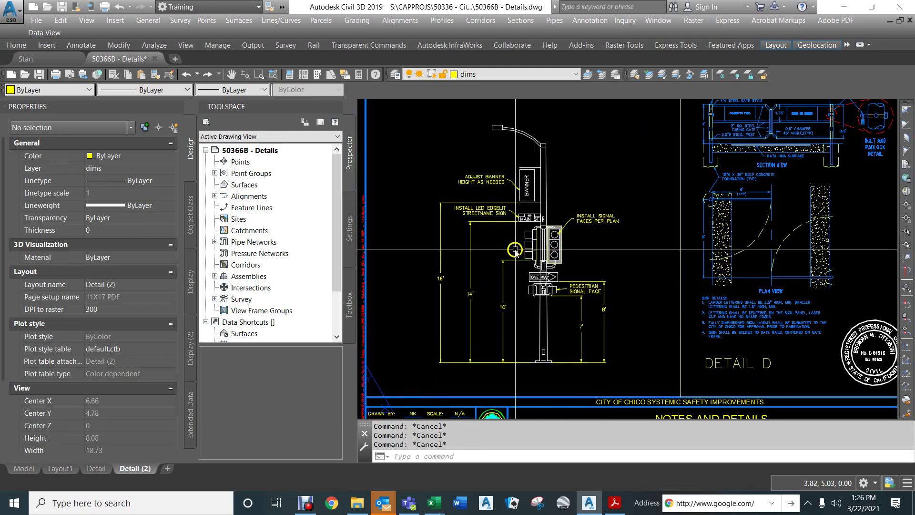
scroll(515, 253, down, 2)
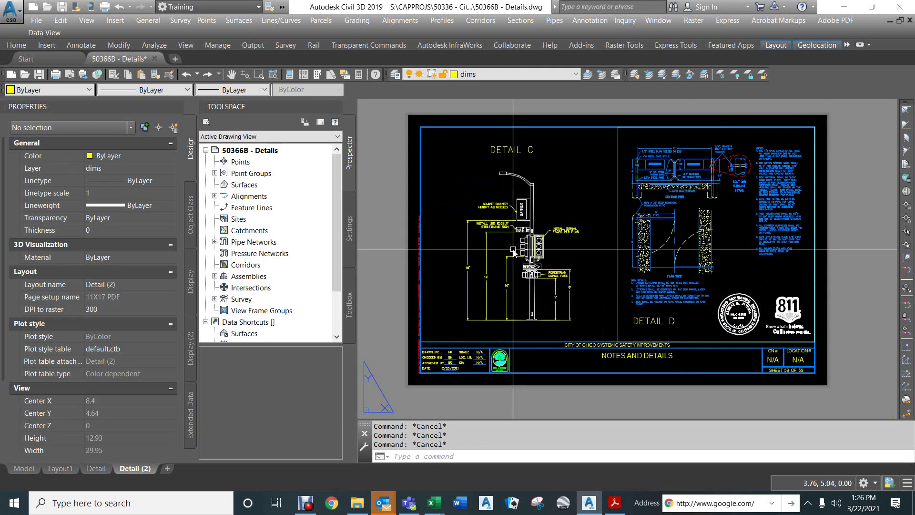
click(394, 214)
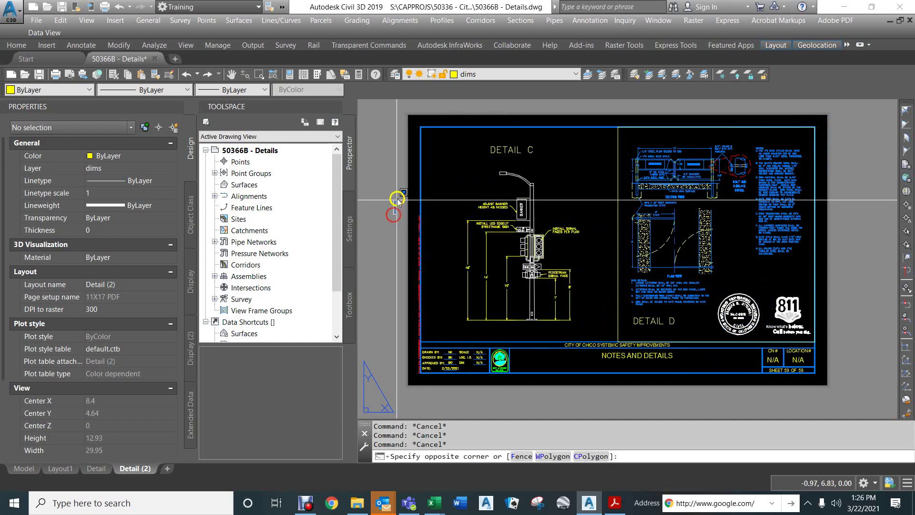
click(768, 180)
middle_drag(772, 182, 655, 170)
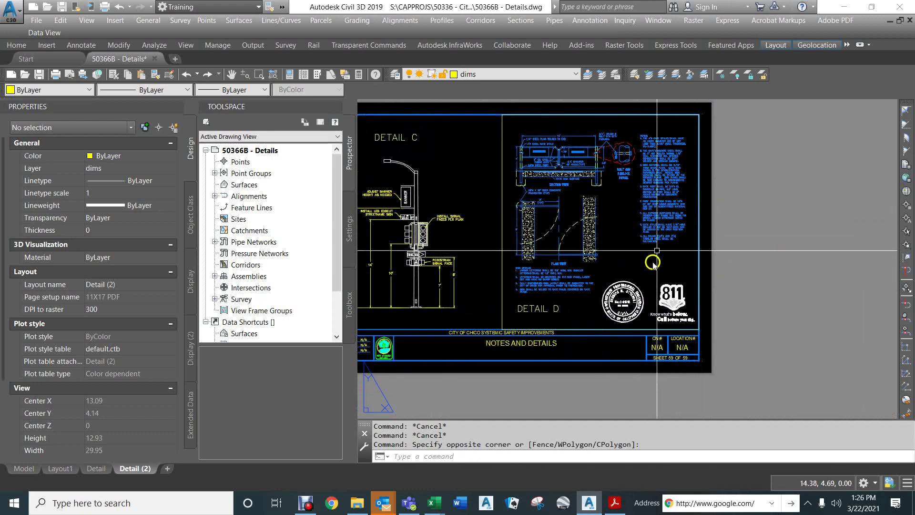
key(Escape)
Step: Move the engineer's seal and the 811 logo together from beside the Detail D title up to the upper part of the Detail C area
click(689, 281)
click(649, 304)
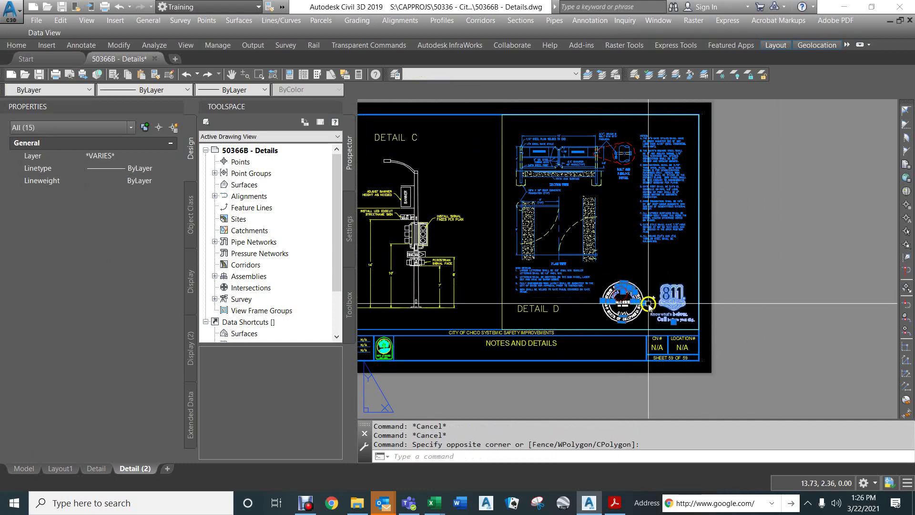
click(597, 274)
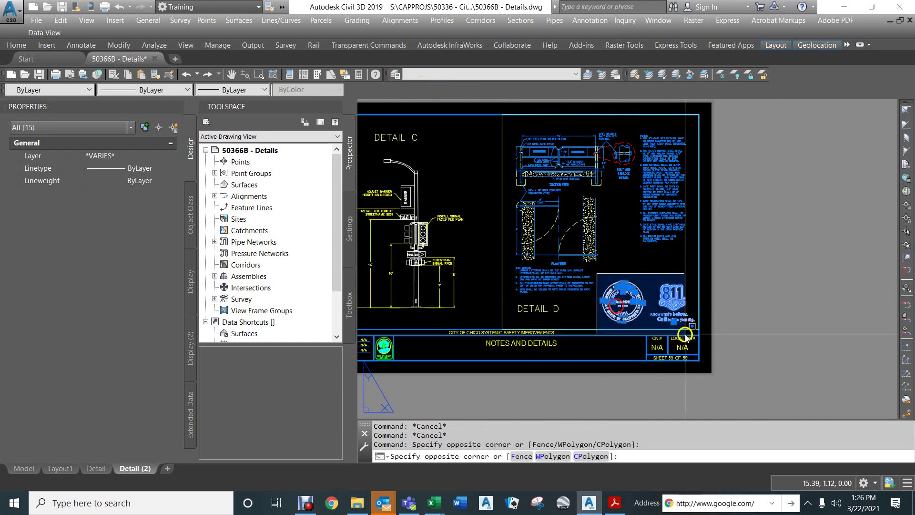
click(685, 336)
click(673, 323)
key(space)
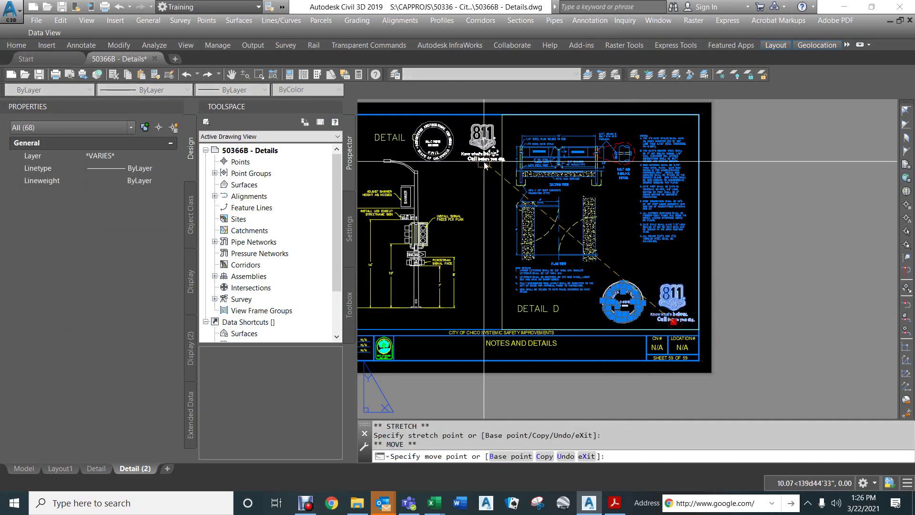
click(484, 164)
key(Escape)
key(Escape)
Step: Move the "DETAIL C" title from above the signal pole to just below the pole's base
click(418, 139)
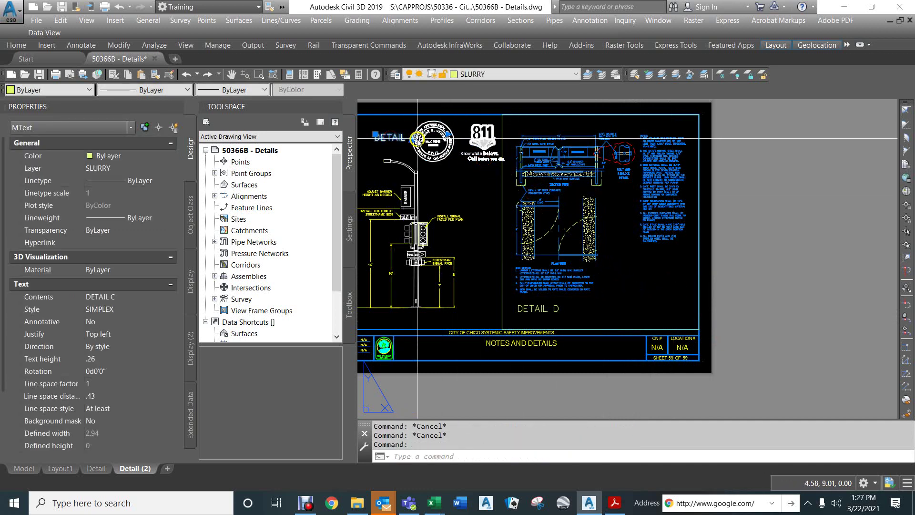
click(375, 135)
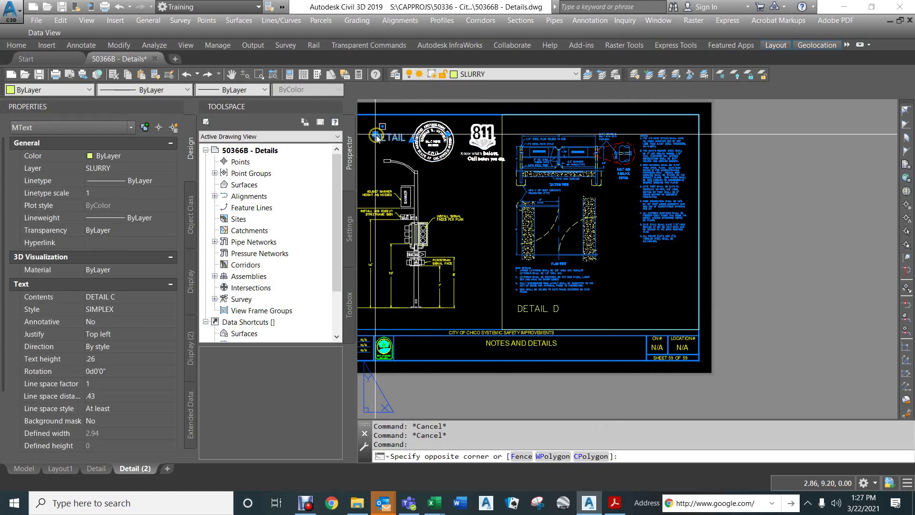
click(376, 137)
click(376, 135)
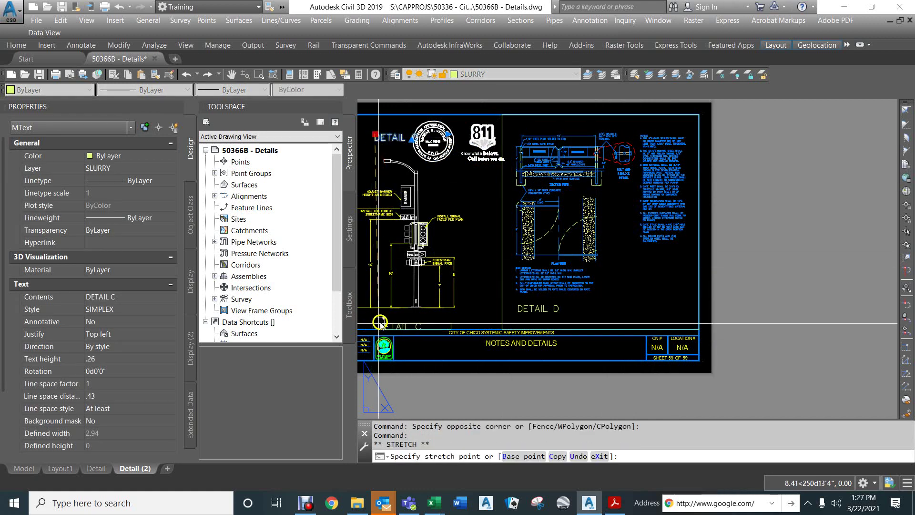
click(379, 324)
scroll(579, 211, up, 2)
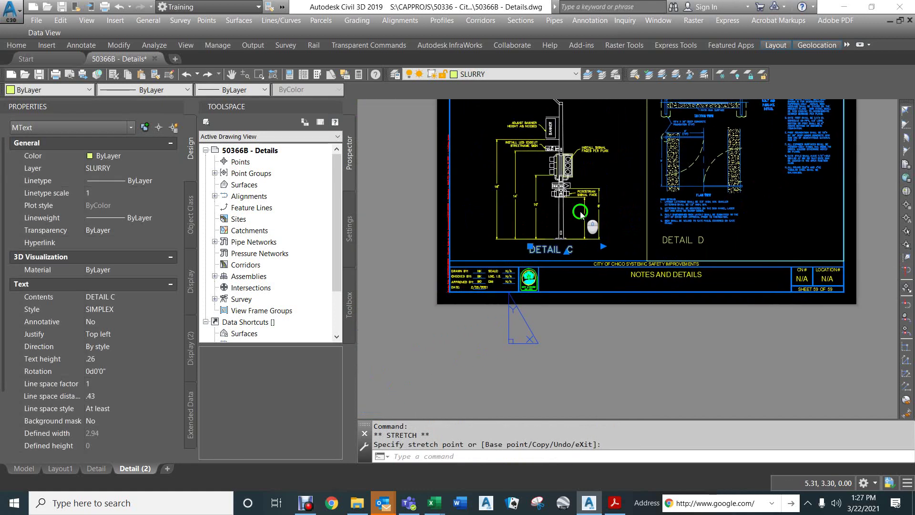
key(Escape)
key(Escape)
key(Escape)
Step: Activate the Detail D viewport's model space and try the CHSPACE command there
middle_drag(602, 187, 434, 274)
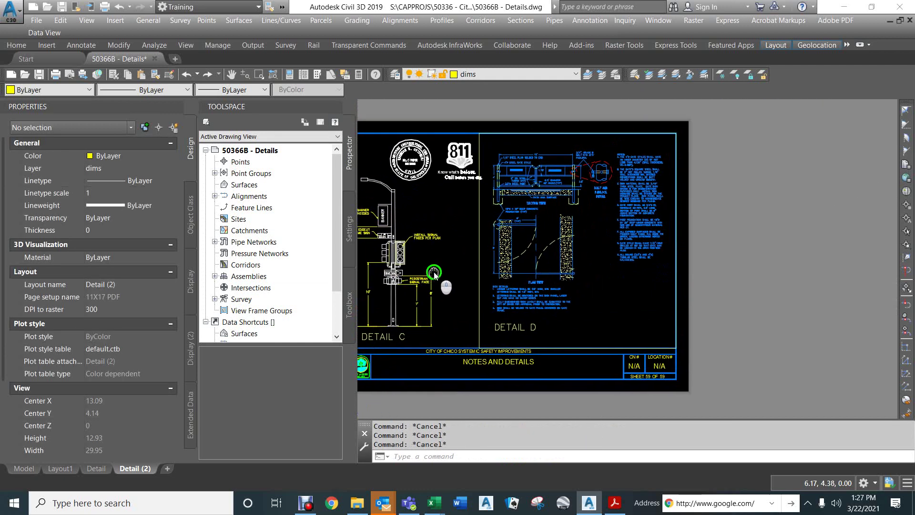
double_click(615, 291)
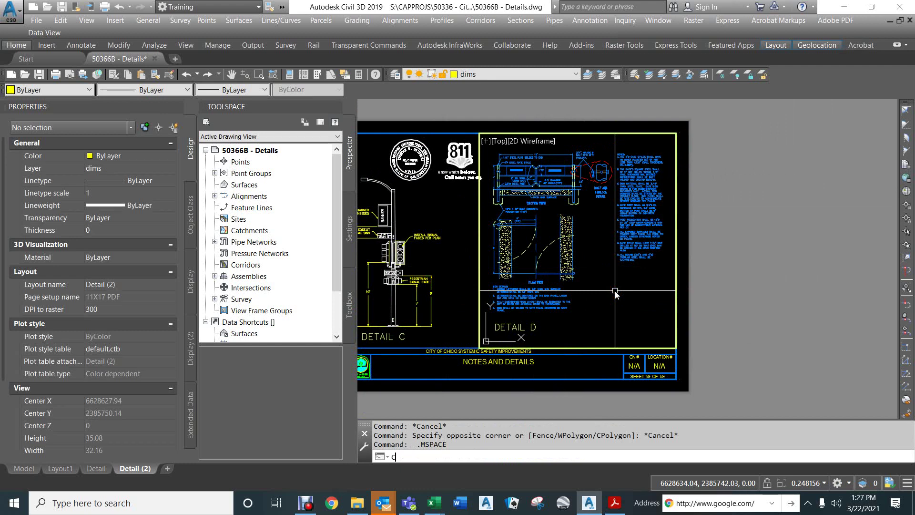
key(Return)
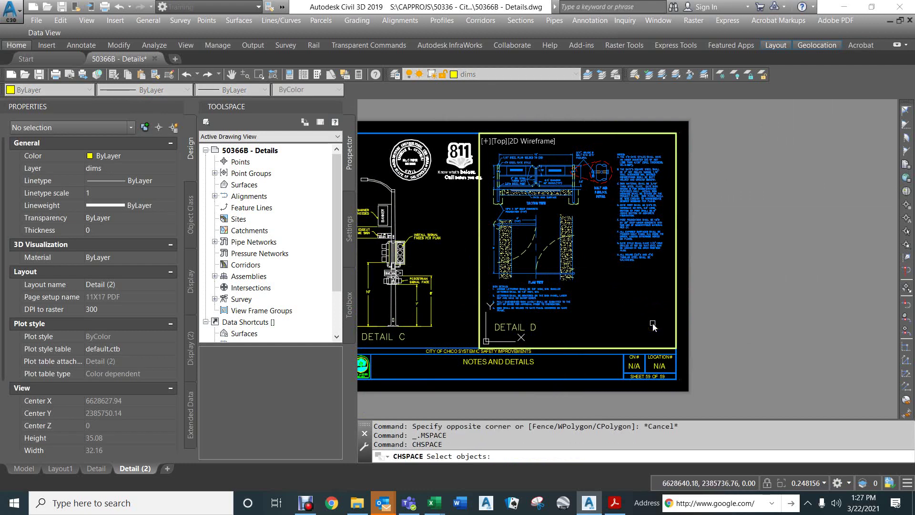
key(Escape)
key(Escape)
key(Escape)
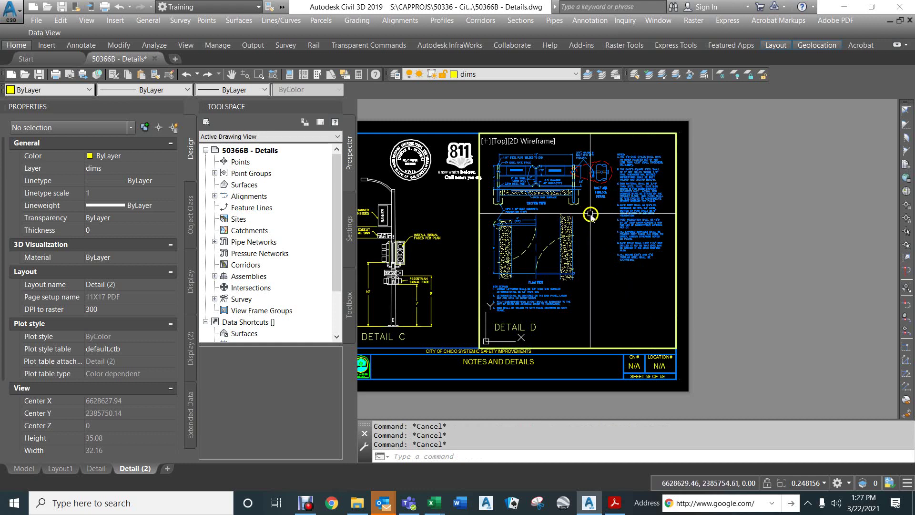
Step: Erase the "DETAIL D" title text in the model space of the Detail D viewport
click(510, 326)
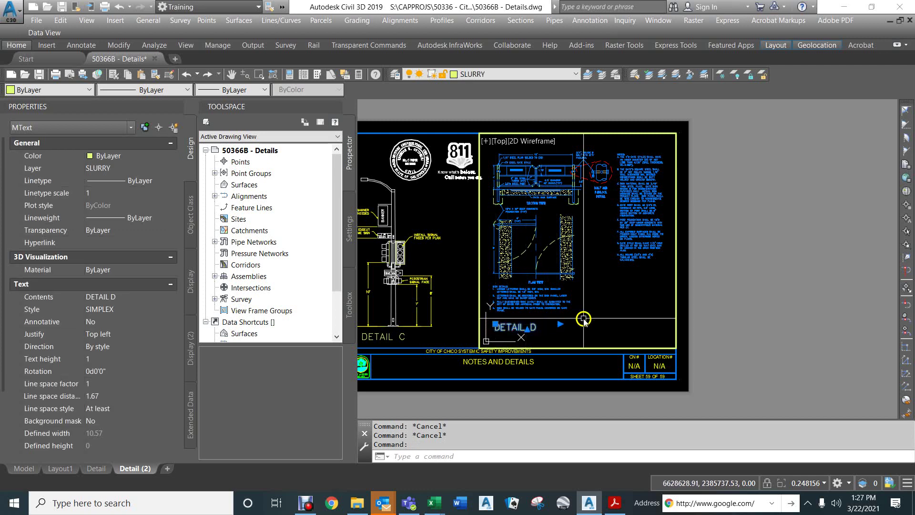
text(e)
key(Return)
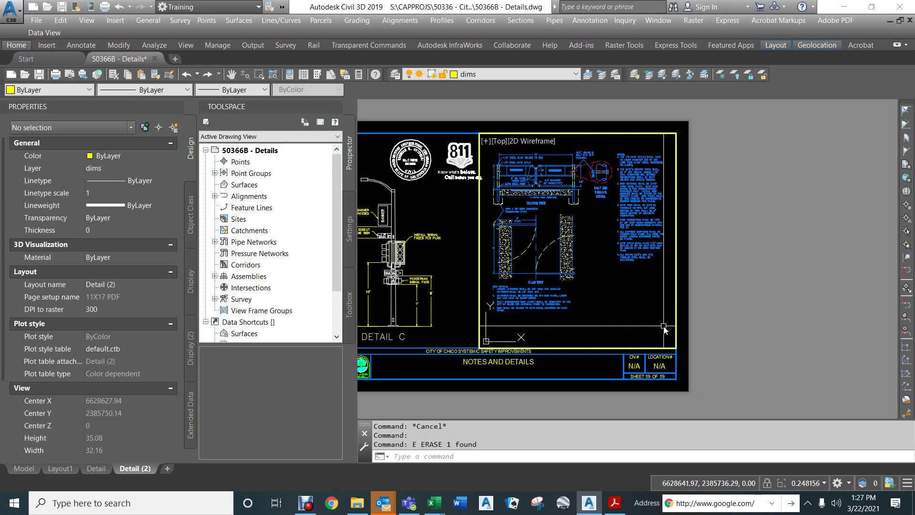
click(585, 215)
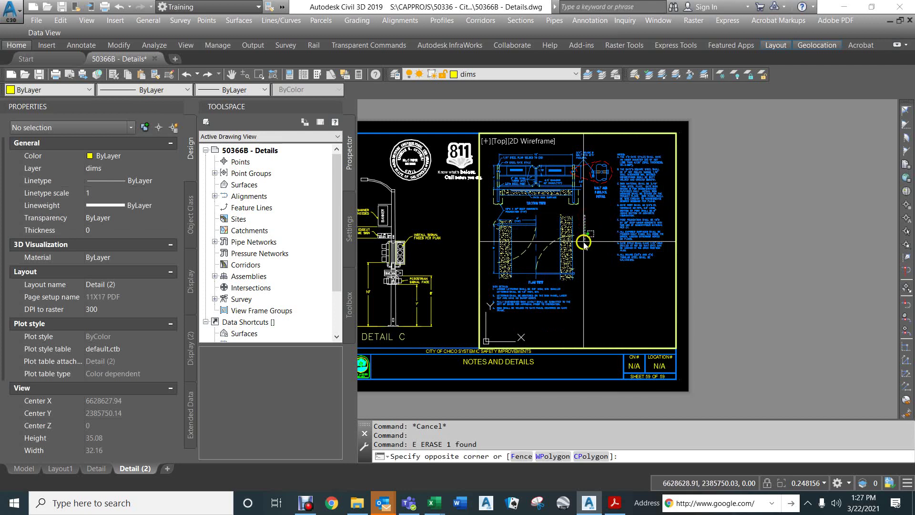
click(825, 483)
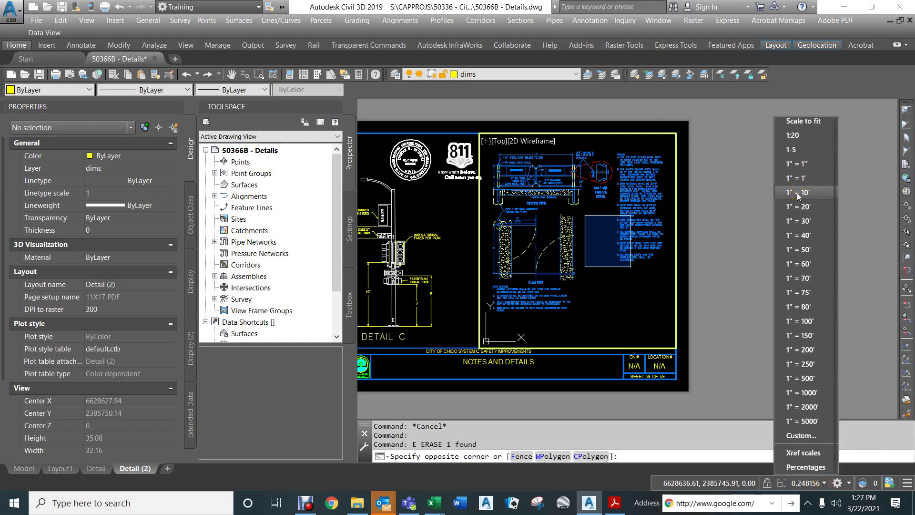
key(Escape)
key(Escape)
key(Escape)
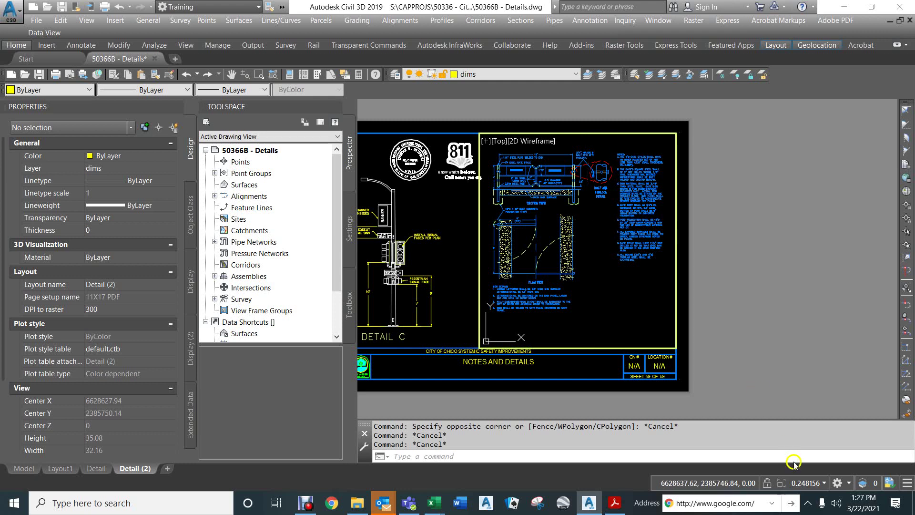
Step: Try the standard scales 1" = 30' and 1" = 10' on the Detail D viewport
click(767, 484)
click(767, 483)
click(824, 483)
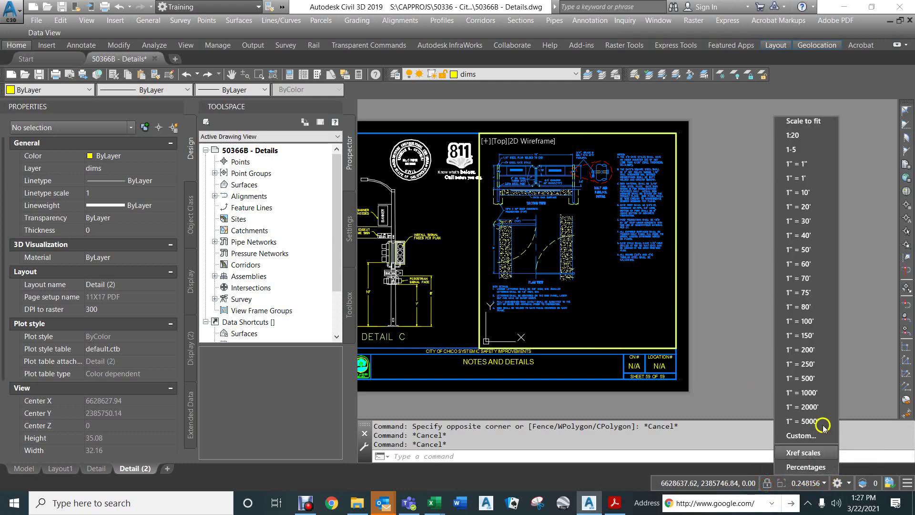
click(797, 221)
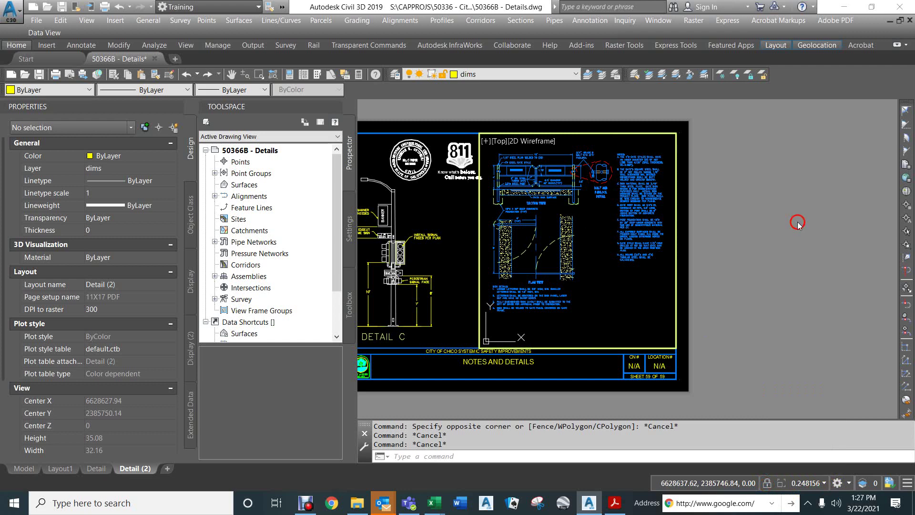
click(809, 481)
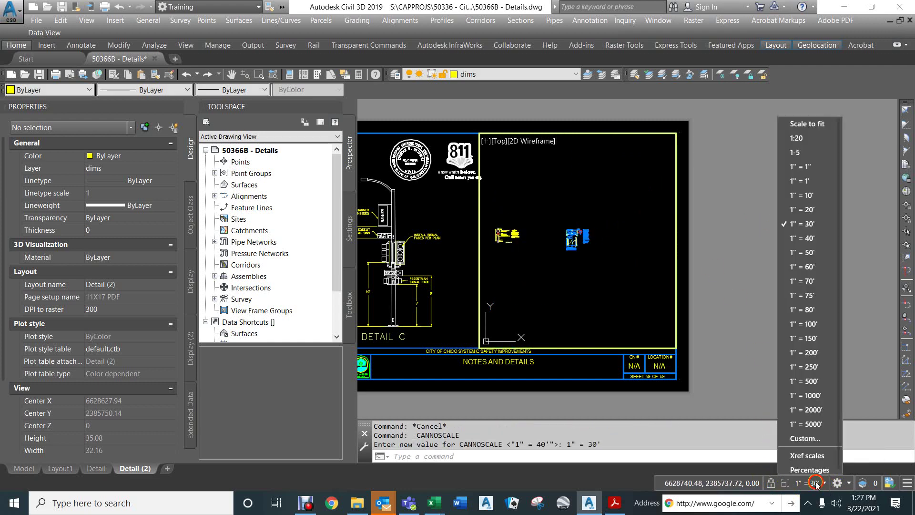
click(806, 193)
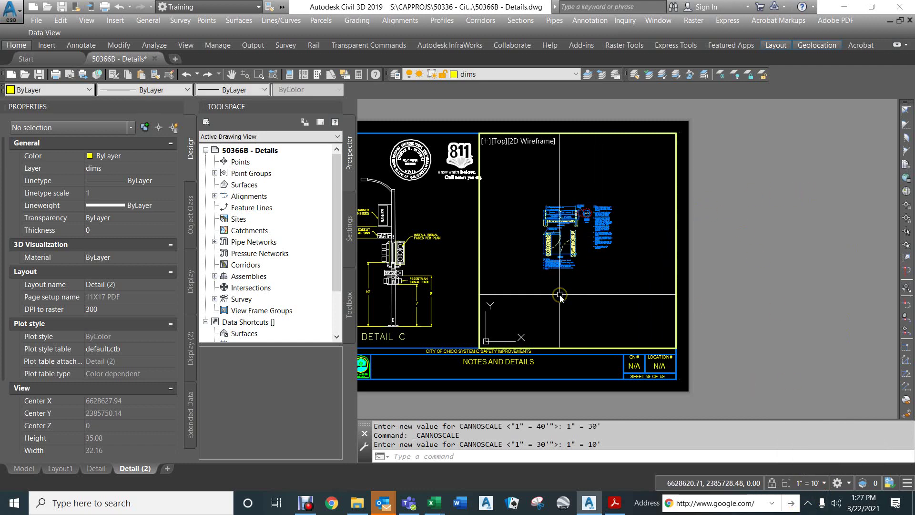
Step: Zoom the Detail D viewport to a paper-space scale of 1/5
text(z)
key(Return)
text(1/)
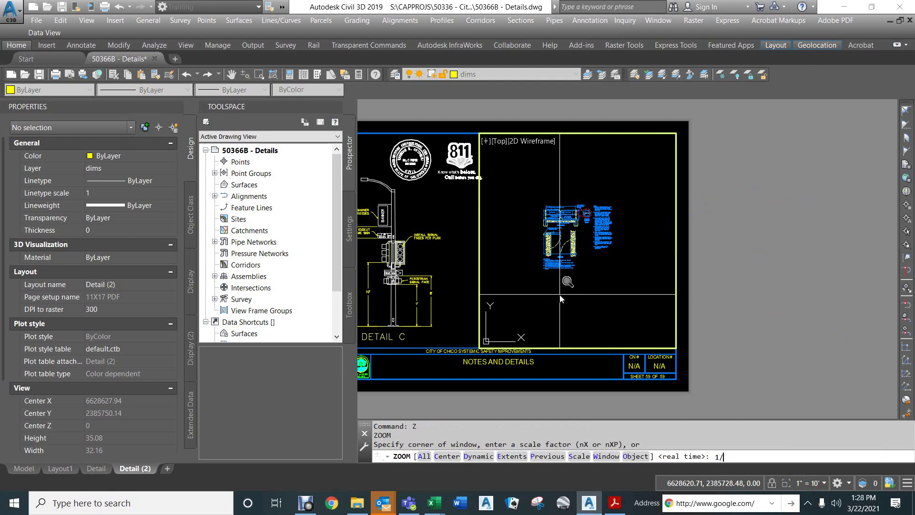
text(5)
key(Return)
Step: Zoom the Detail D viewport to a scale of 1/3XP
key(Return)
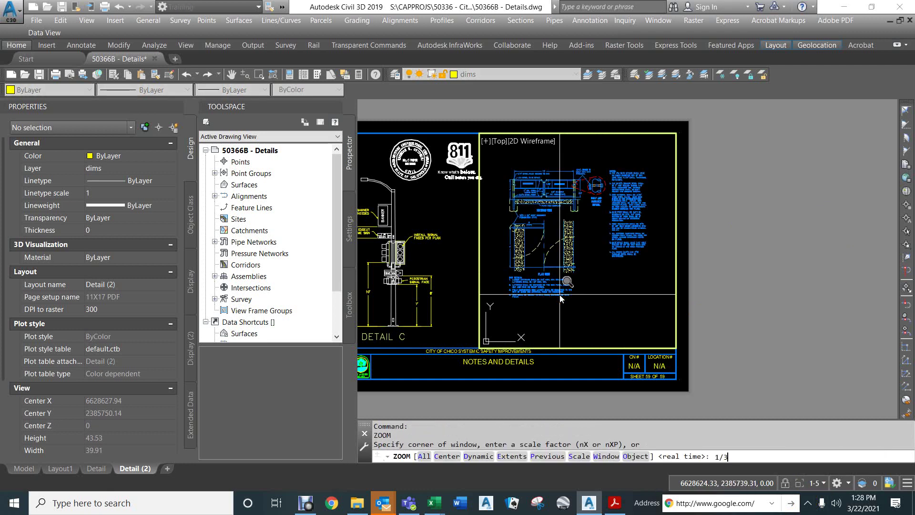
text(1/3XP)
key(Return)
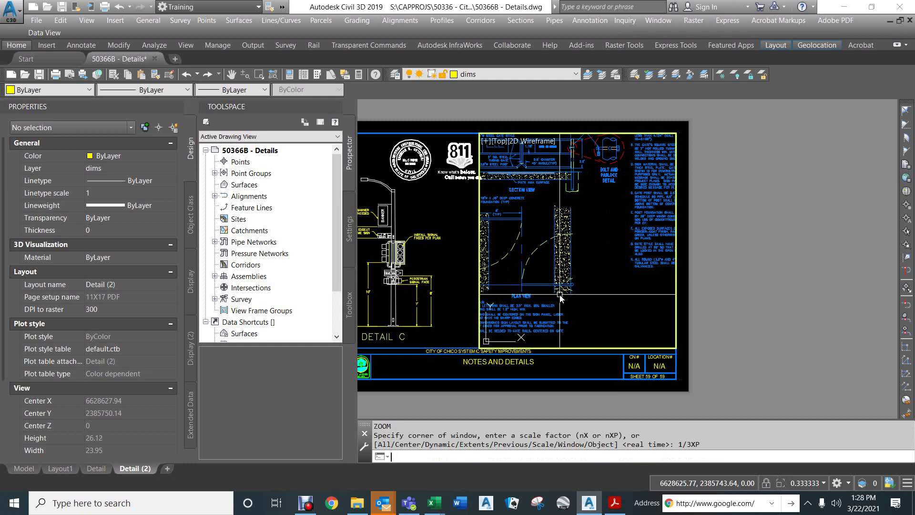
Step: Recentre the gate drawing inside the Detail D viewport, keeping its 1/3 scale, and regenerate the display
middle_drag(591, 249, 616, 281)
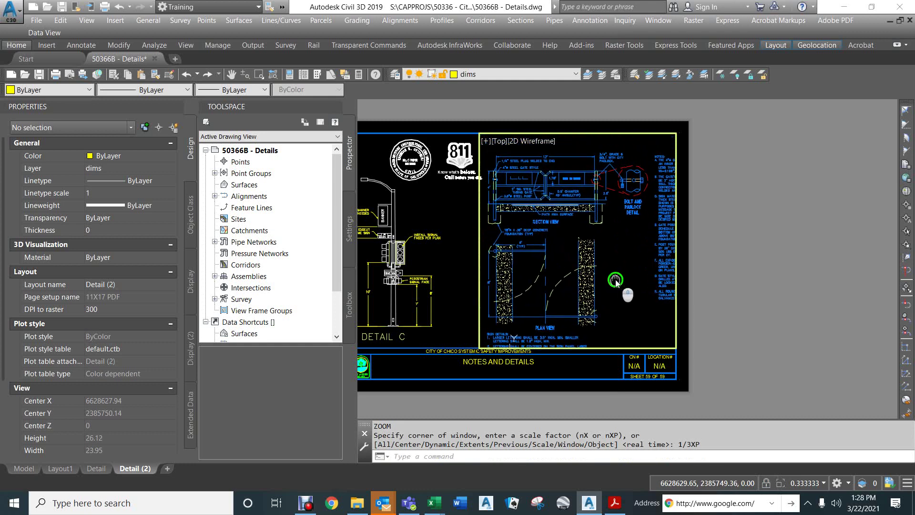
middle_click(616, 281)
middle_click(616, 281)
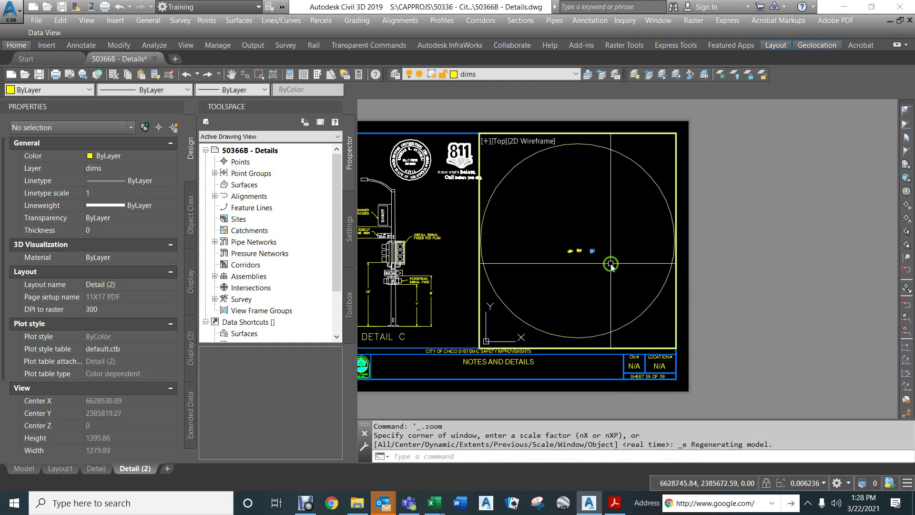
key(F2)
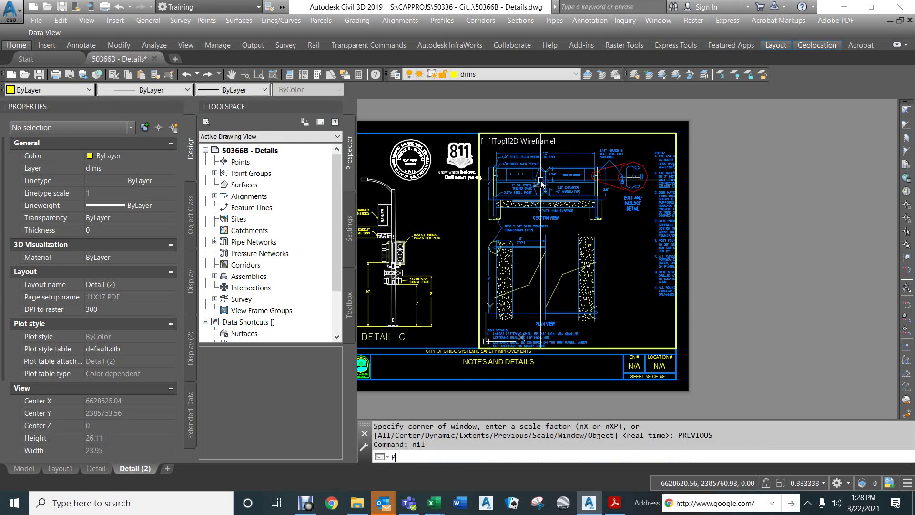
key(Return)
drag(541, 184, 539, 176)
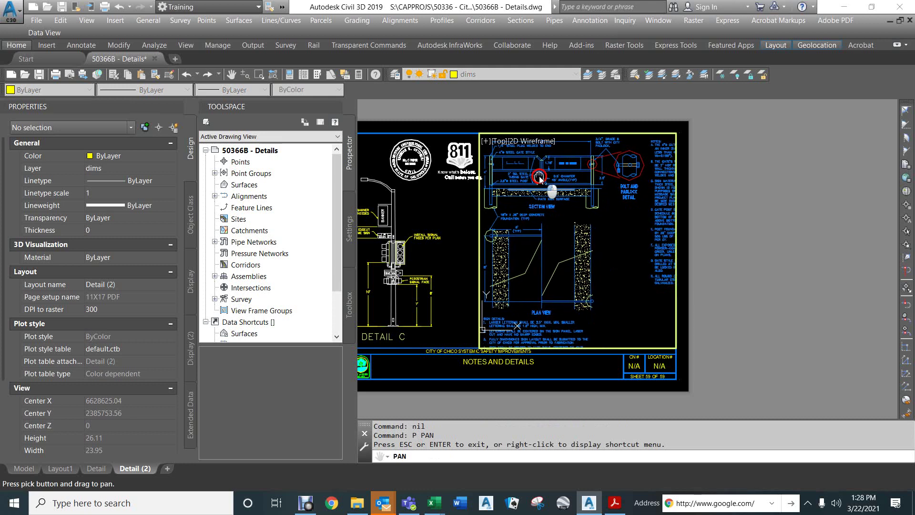
drag(539, 176, 540, 175)
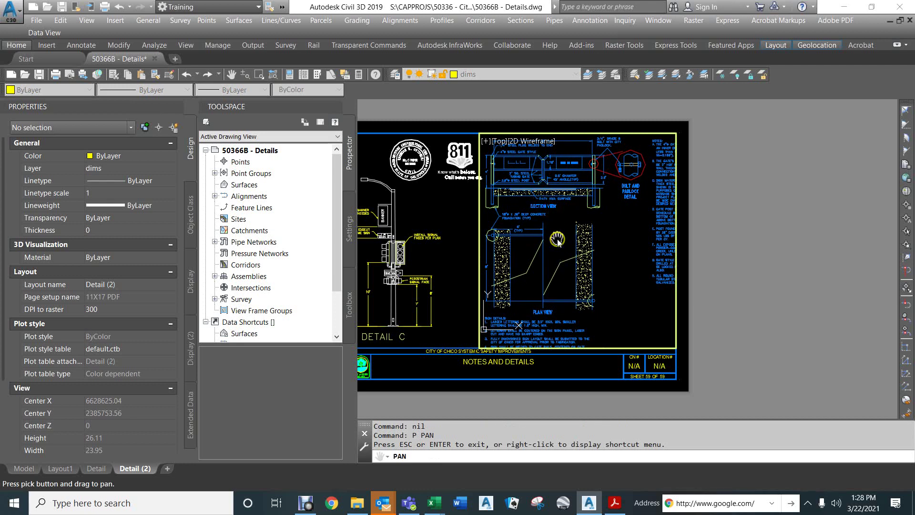
key(Escape)
text(re)
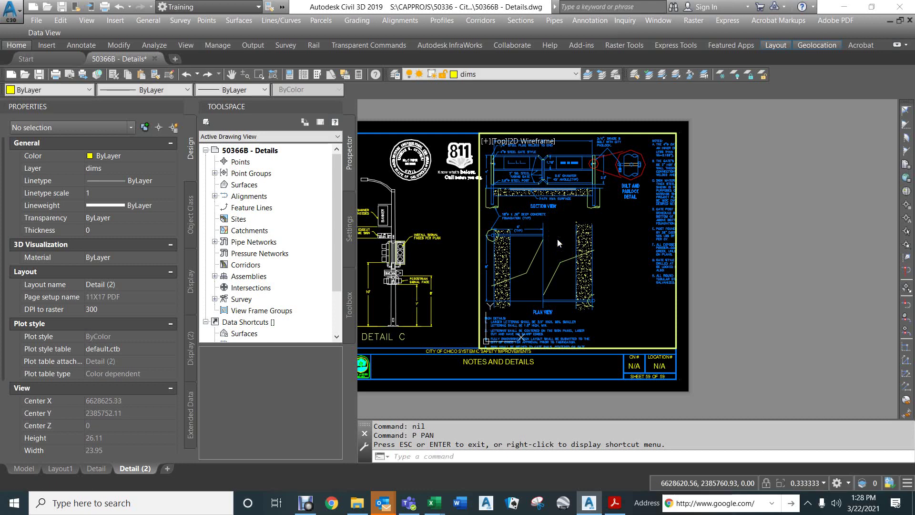
key(Return)
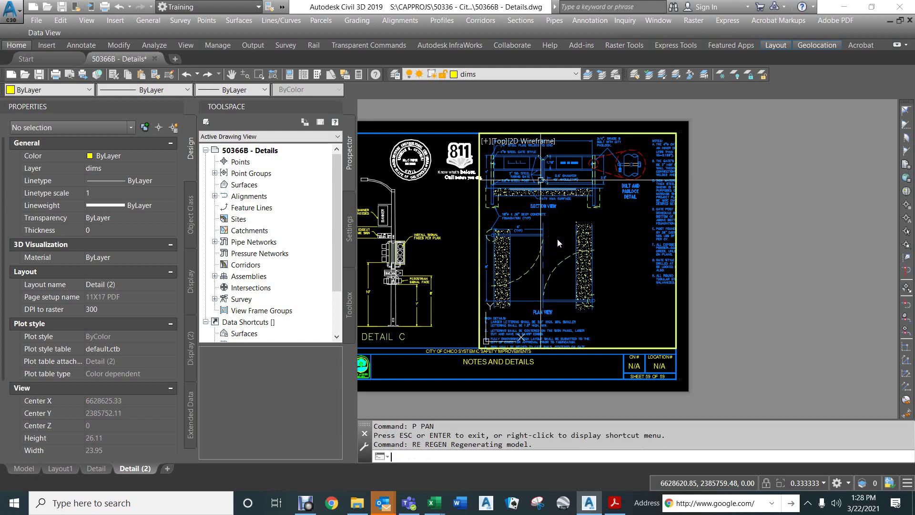
Step: Transfer all gate detail objects in the Detail D viewport from model space to paper space with CHSPACE
click(755, 231)
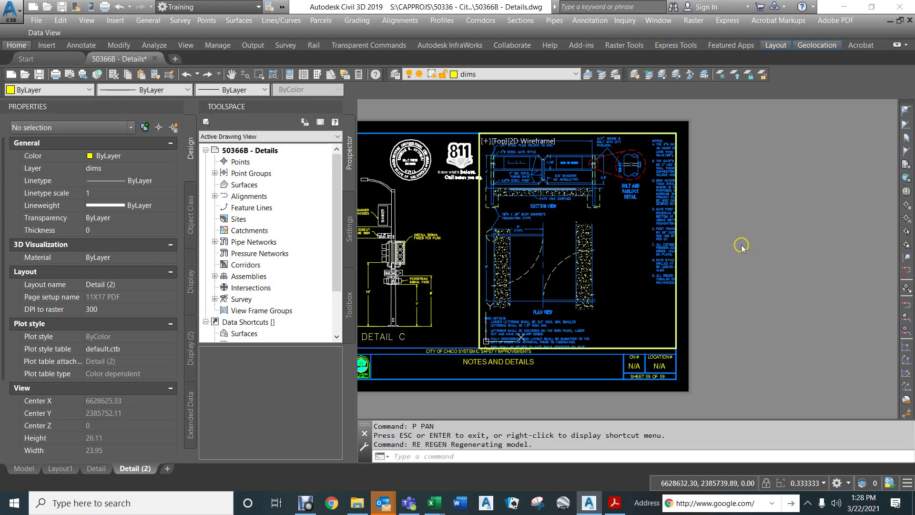
double_click(742, 246)
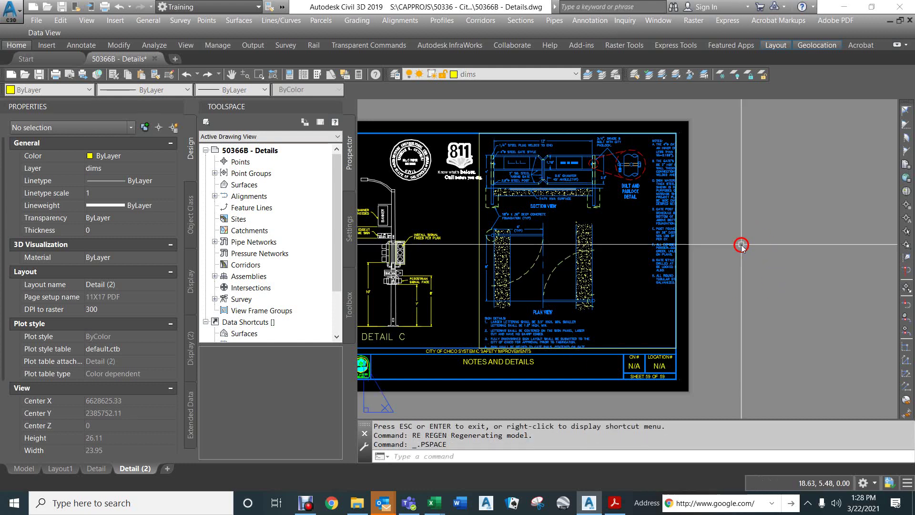
click(569, 258)
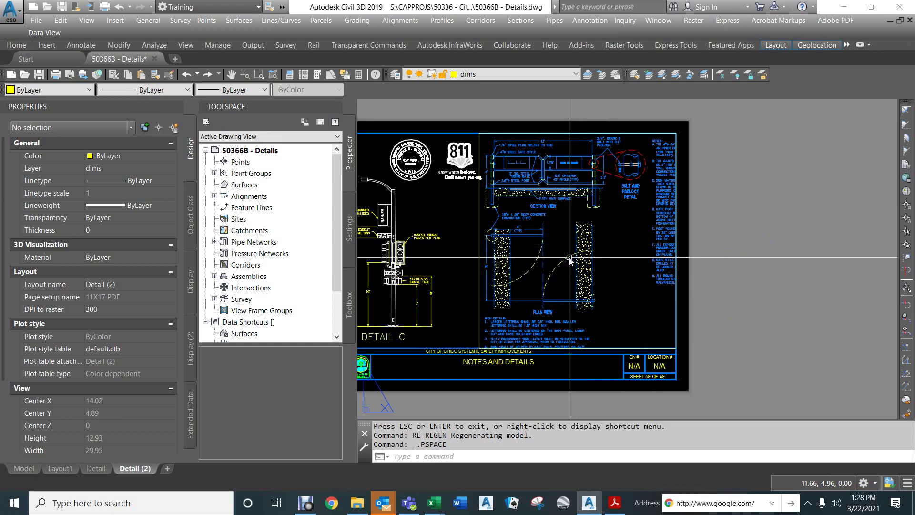
double_click(616, 234)
text(CH)
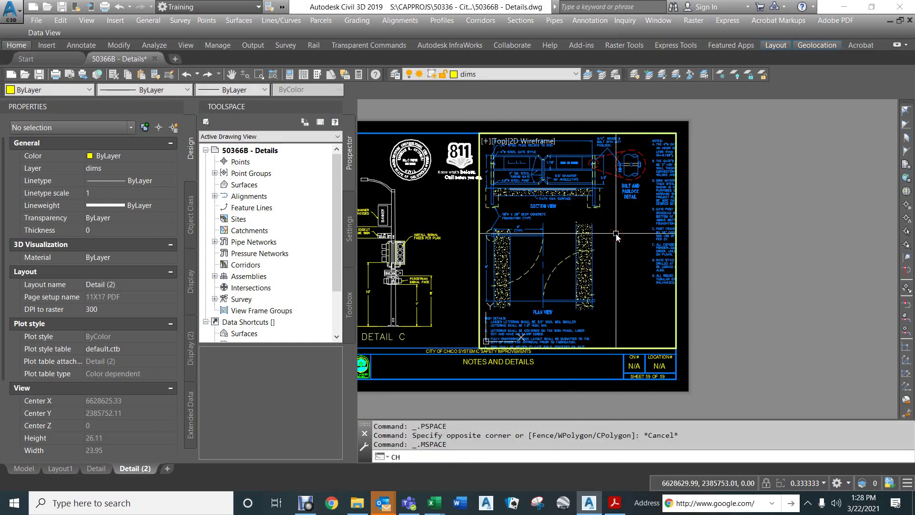
text(SPACE)
key(Return)
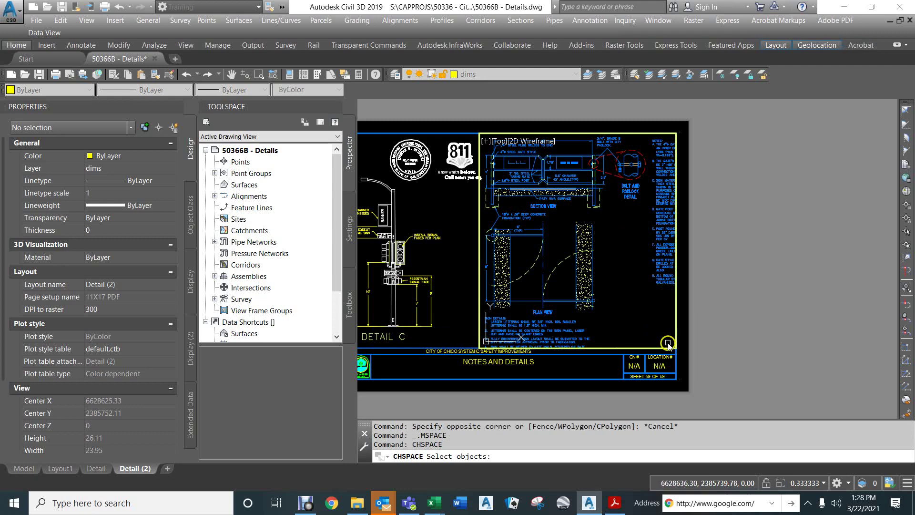
click(668, 343)
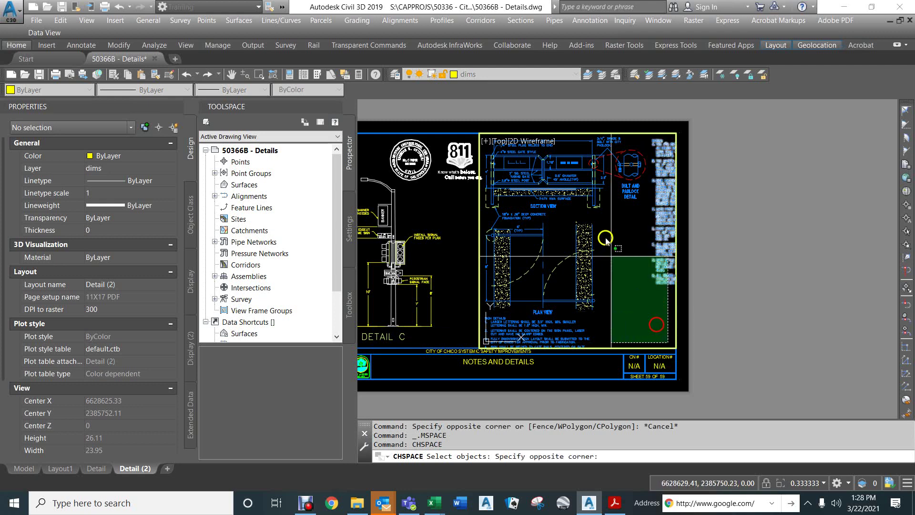
click(485, 136)
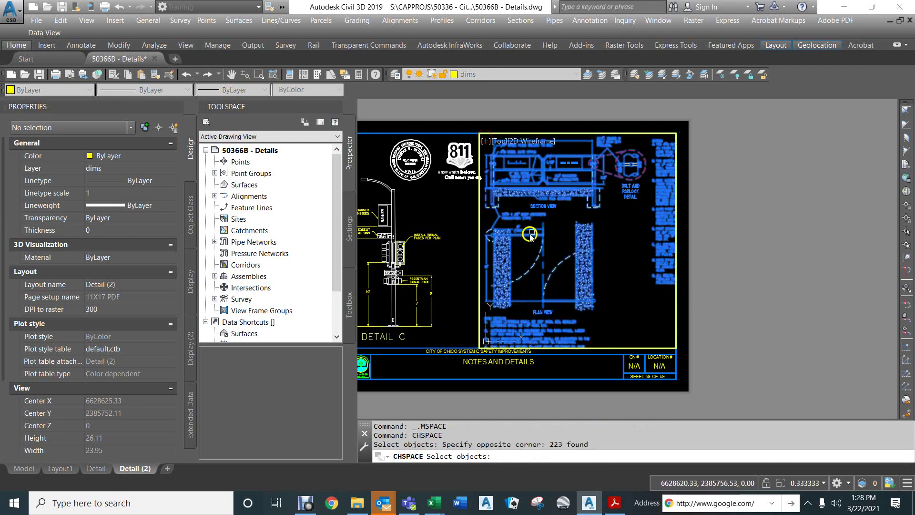
key(Return)
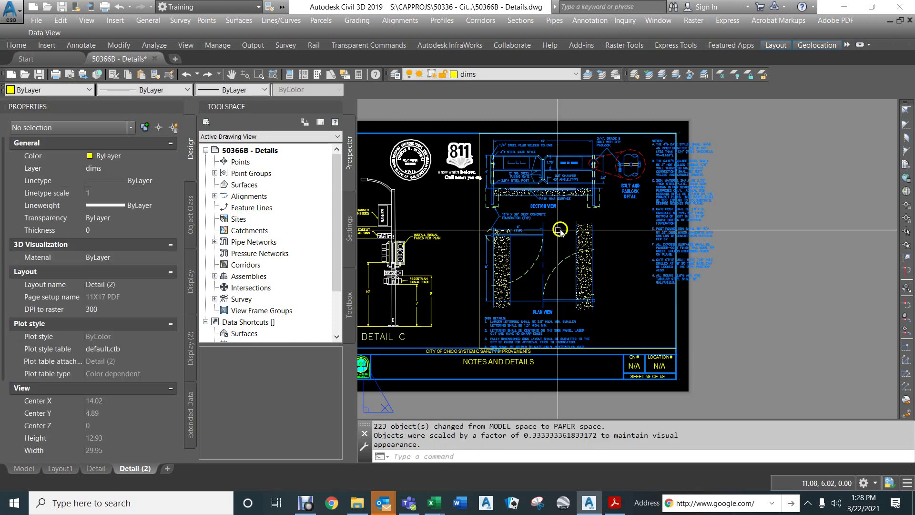
Step: Move the gate NOTES text inside the sheet border, below the bolt and padlock detail, with object snap off
click(667, 147)
click(664, 146)
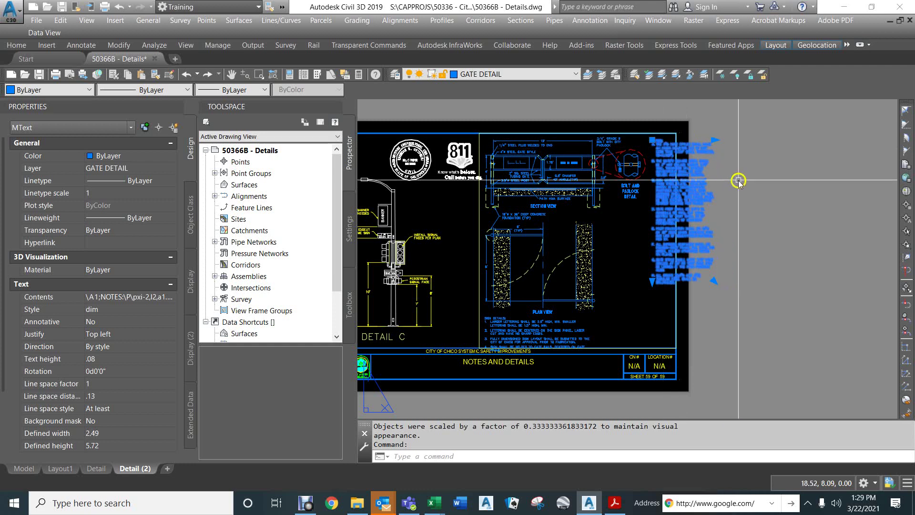
click(469, 165)
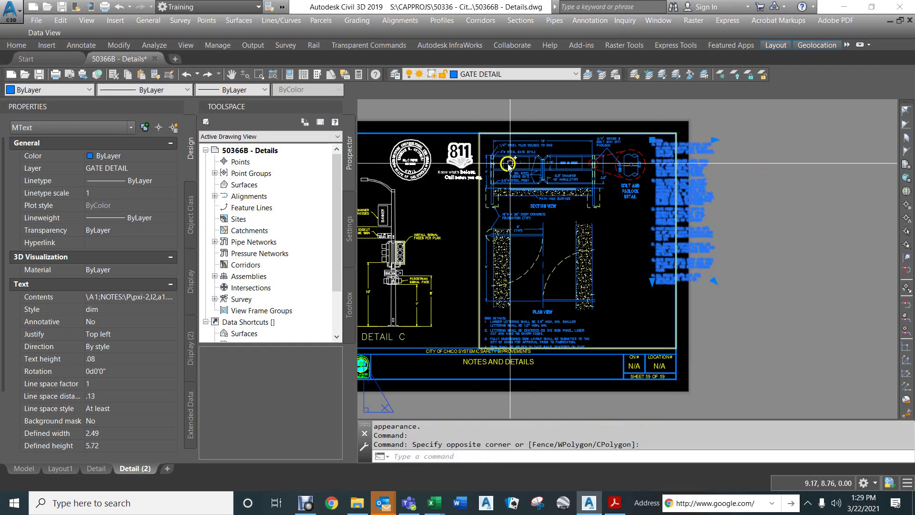
click(652, 140)
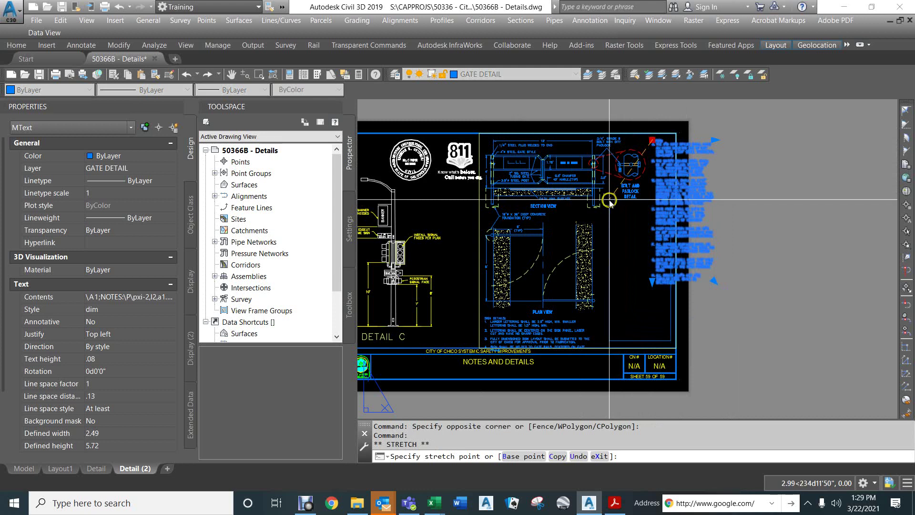
click(609, 200)
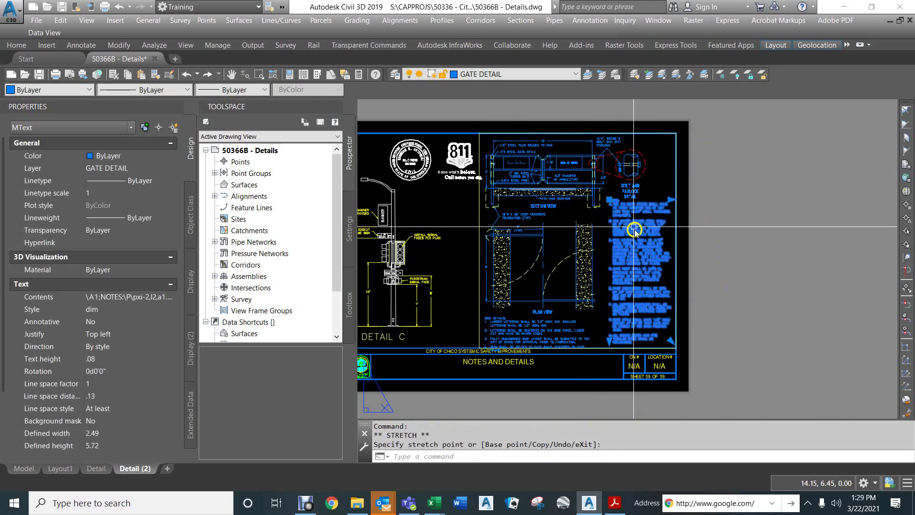
scroll(635, 230, up, 4)
click(566, 140)
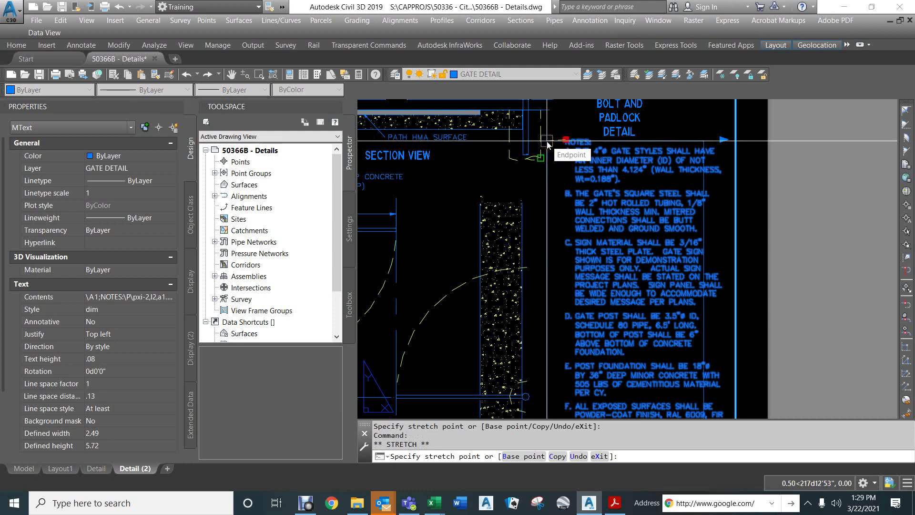
key(F3)
click(545, 141)
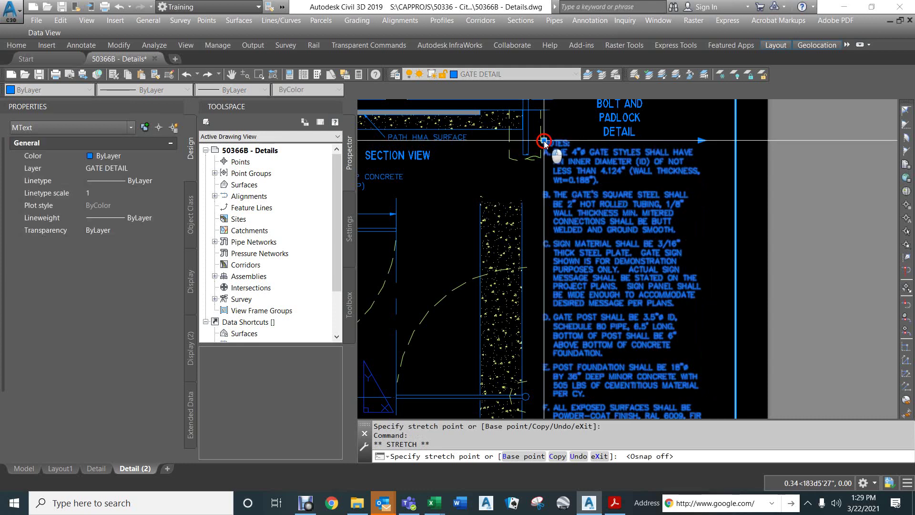
Step: Widen the gate NOTES text block to a defined width of about 2.96, reaching the sheet border
click(699, 140)
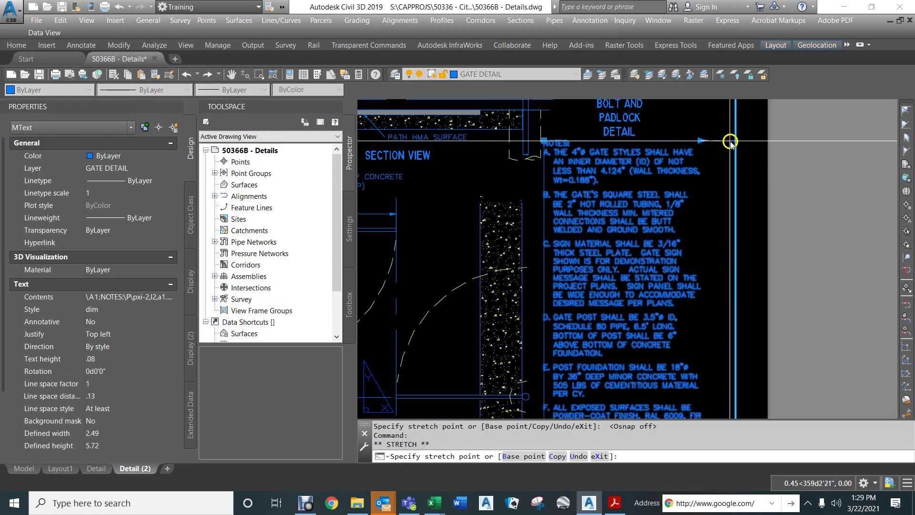
click(751, 139)
scroll(677, 181, down, 4)
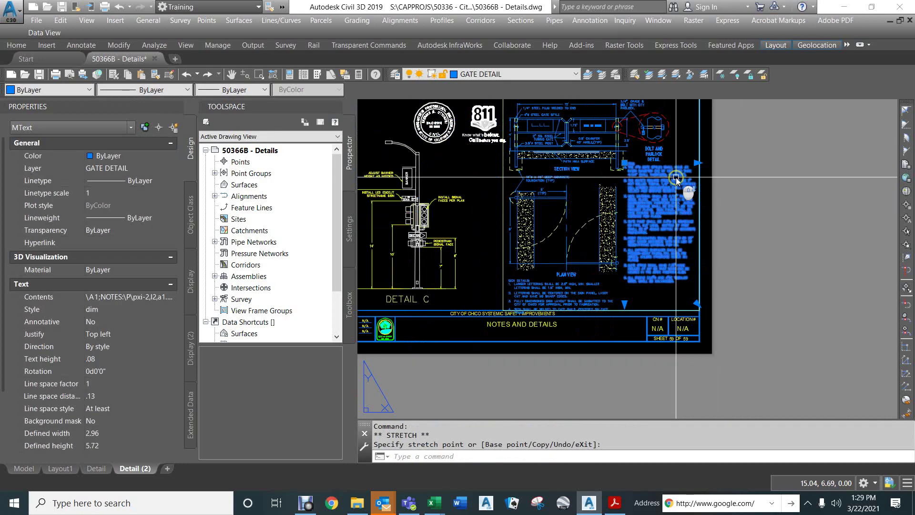
Step: Widen the SIGN DETAILS text beneath the plan view so its four notes fit above the title block, and clear the selection
scroll(577, 299, up, 4)
click(548, 280)
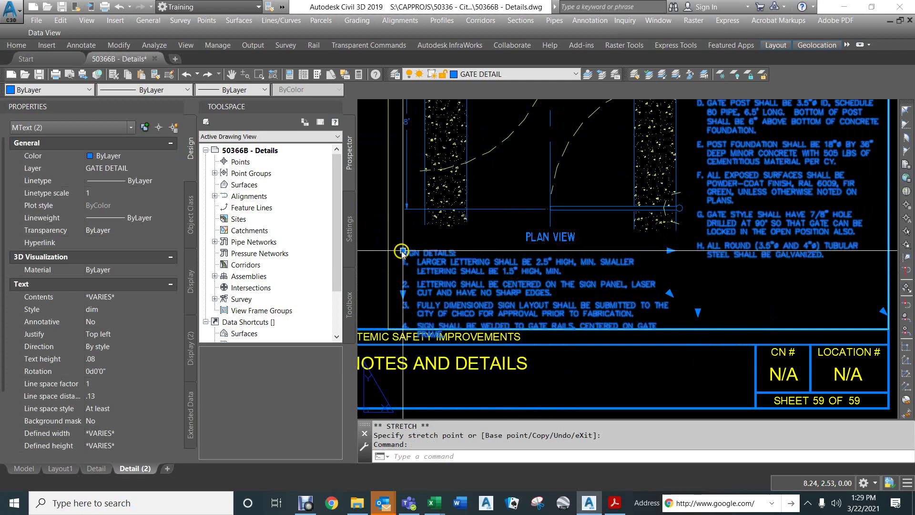
click(670, 250)
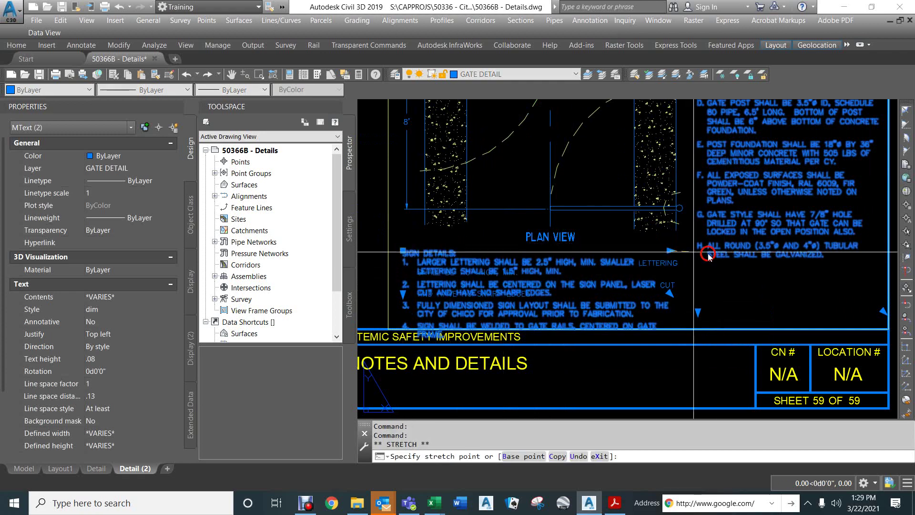
click(853, 260)
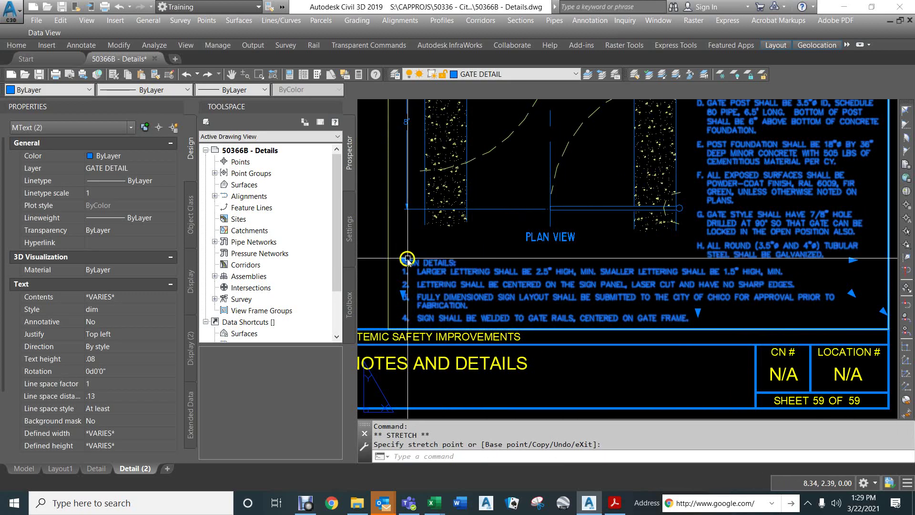
scroll(636, 252, down, 1)
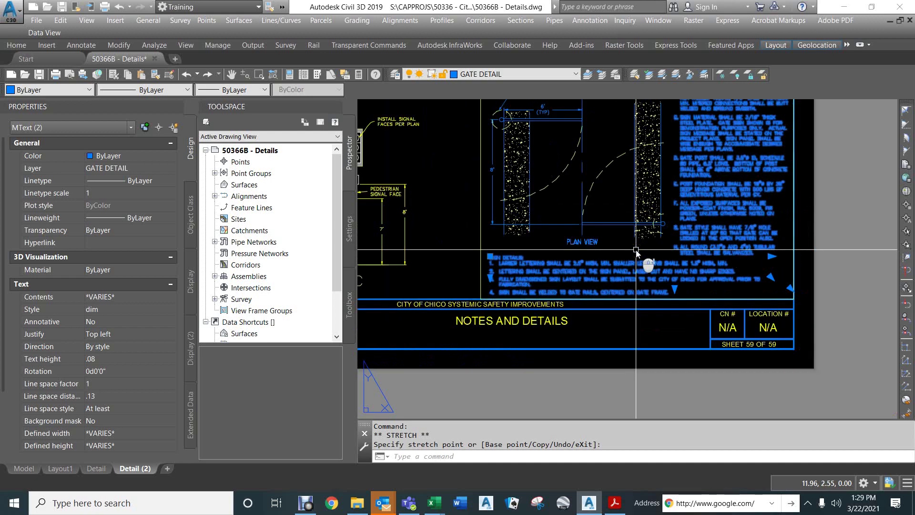
middle_drag(628, 199, 609, 221)
key(Escape)
key(Escape)
key(Escape)
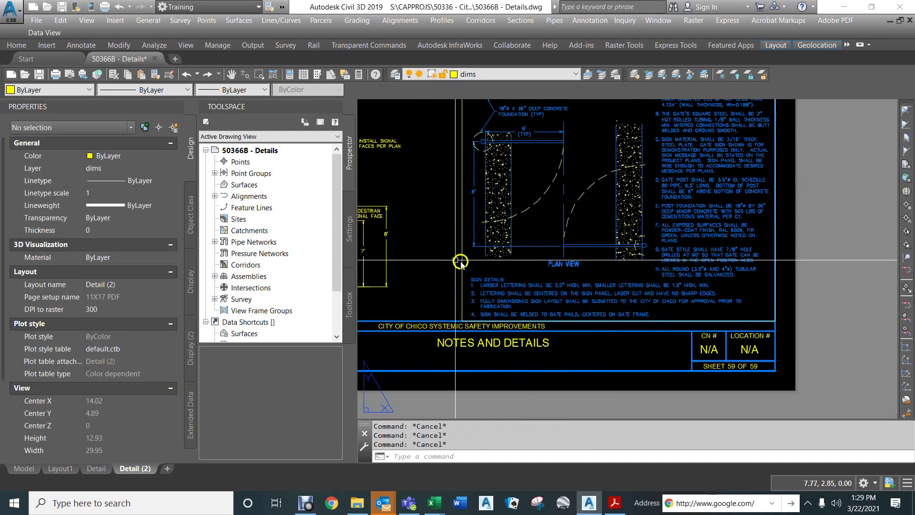
Step: Erase the emptied viewport frame around the gate detail
click(461, 266)
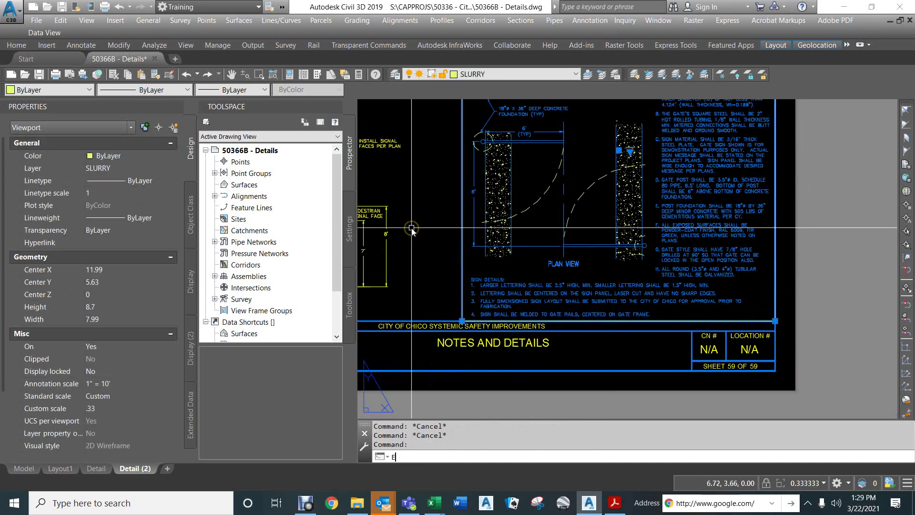
key(Return)
scroll(574, 242, down, 3)
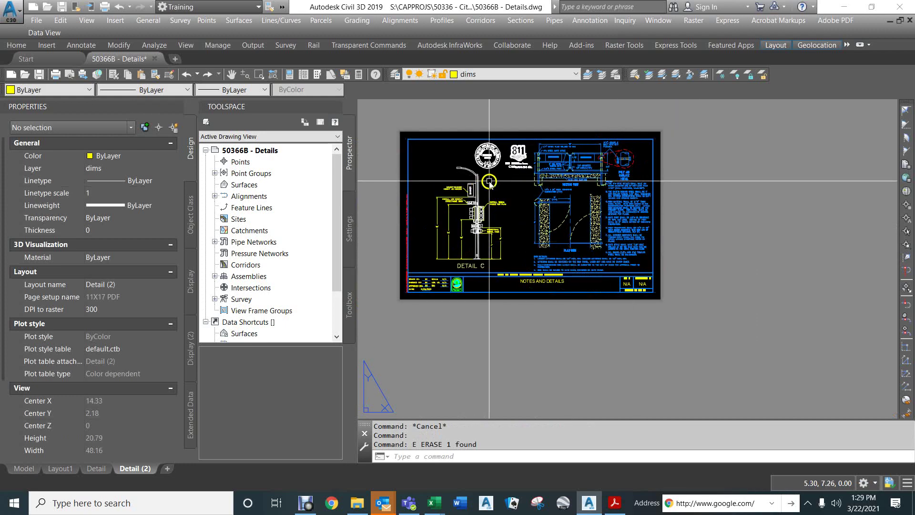
Step: Move Detail C together with the engineer's seal and the 811 logo closer to the sheet's left border
scroll(514, 190, up, 2)
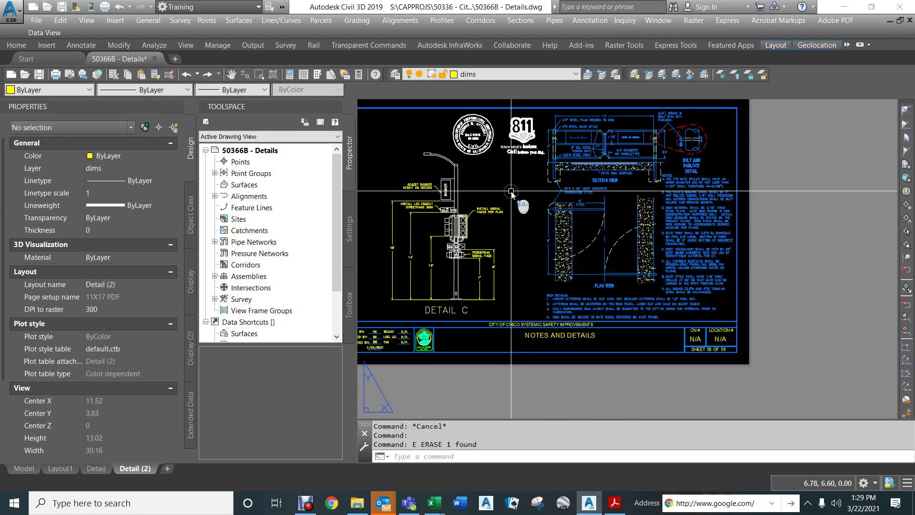
click(508, 313)
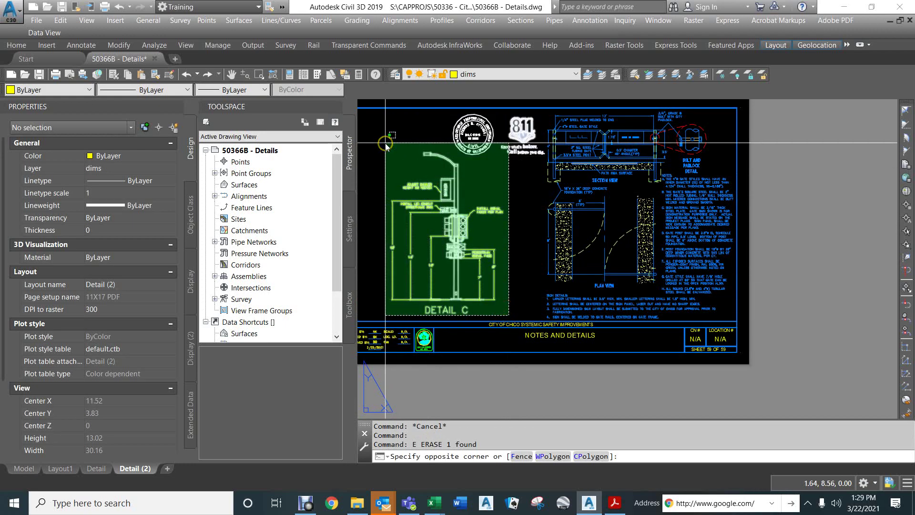
click(383, 112)
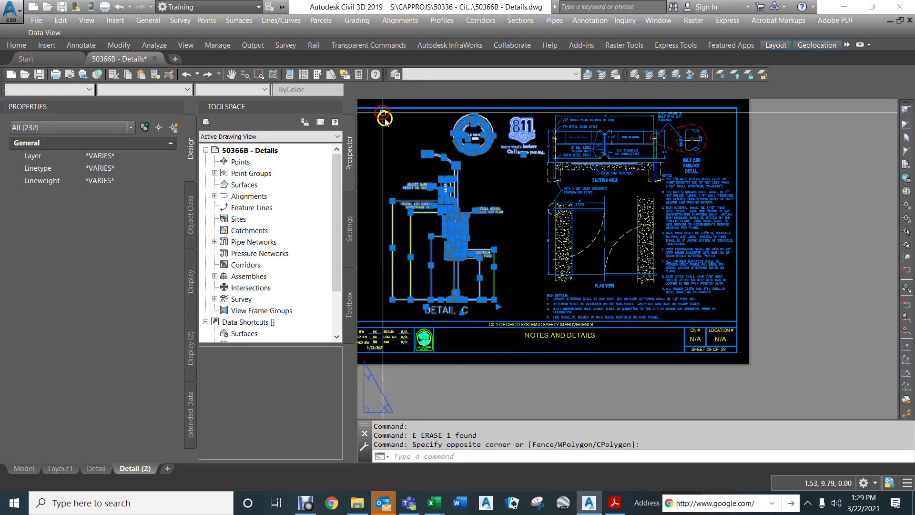
scroll(420, 193, down, 2)
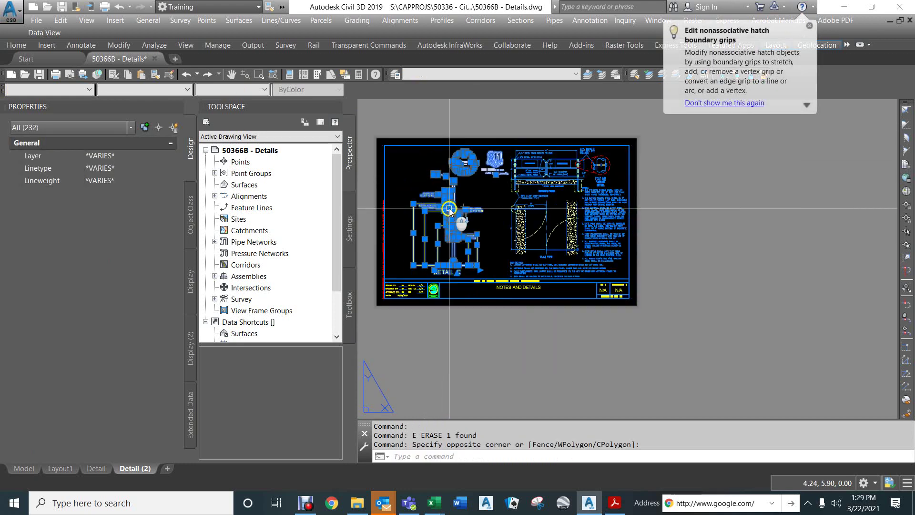
click(413, 203)
key(space)
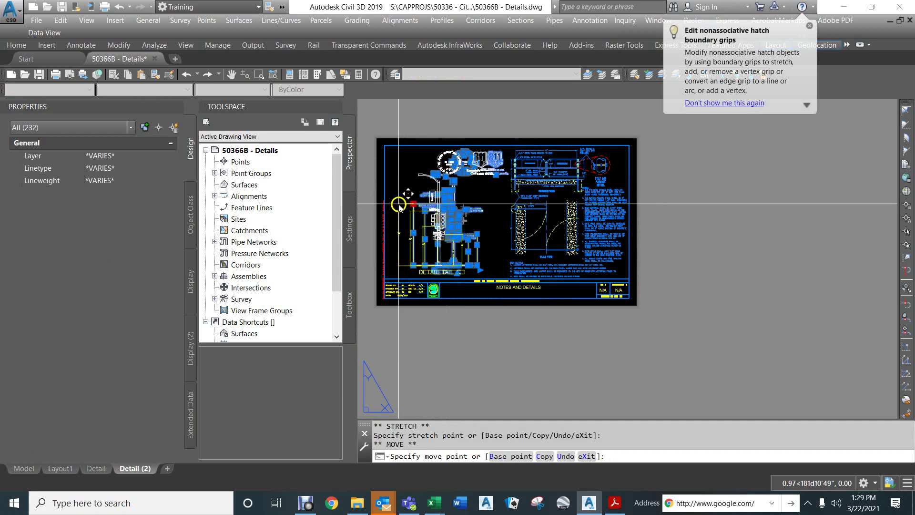
click(398, 207)
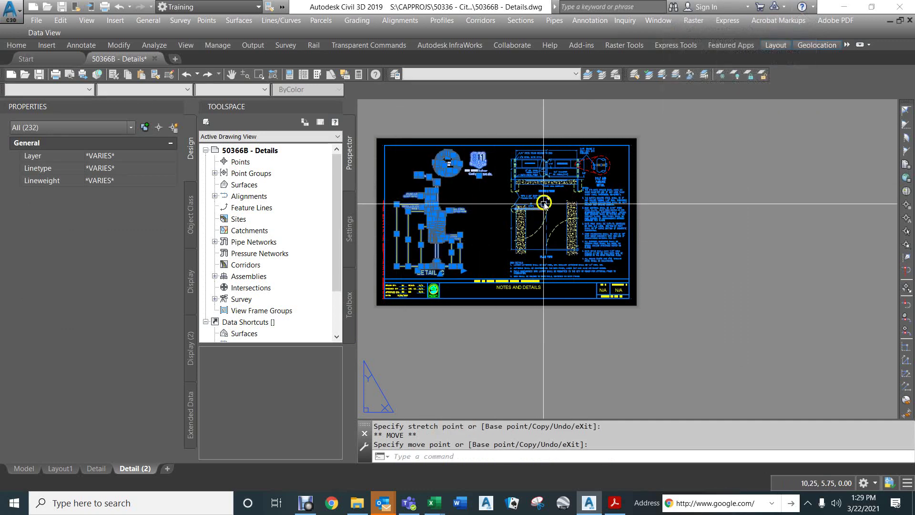
scroll(544, 205, up, 2)
key(Escape)
key(Escape)
key(Escape)
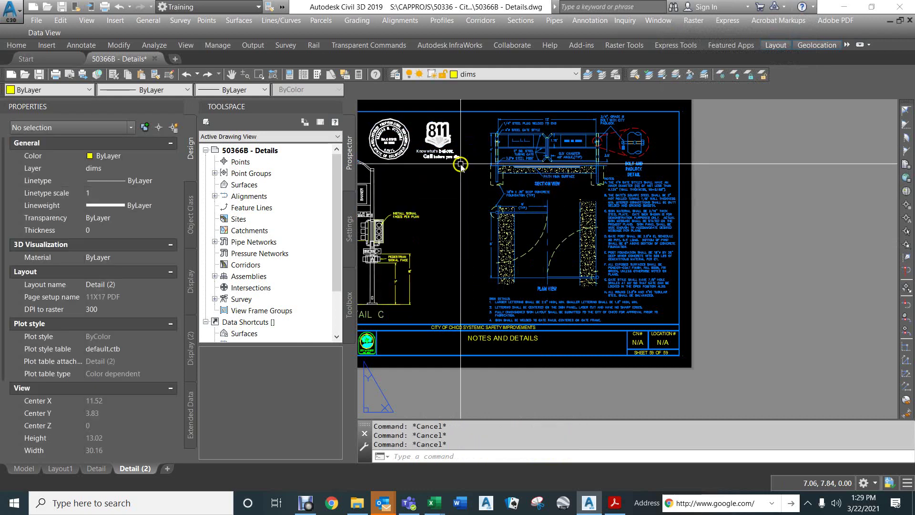
Step: Move the 811 logo off the sheet into the empty space to its right
click(447, 149)
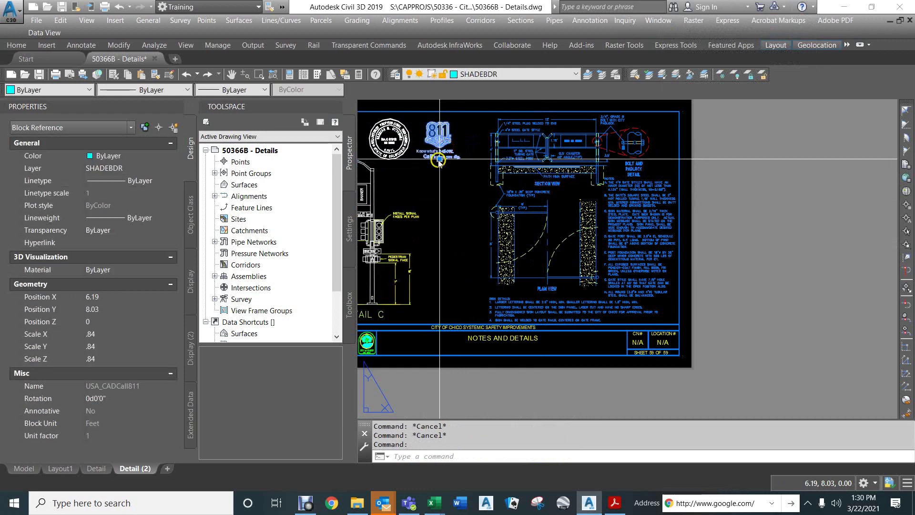
click(439, 160)
click(770, 282)
key(Escape)
key(Escape)
key(Escape)
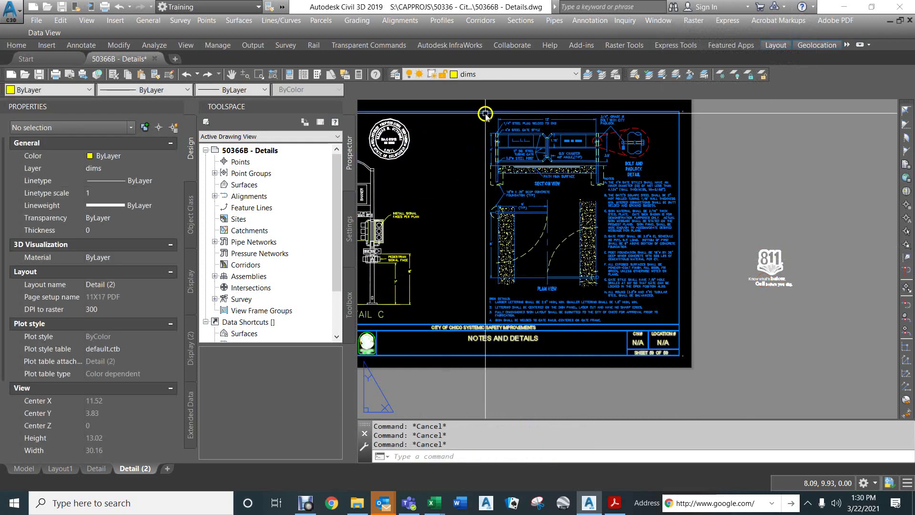
Step: Move the complete gate detail with its notes horizontally about 2 units toward Detail C, with ortho on
click(471, 101)
click(690, 325)
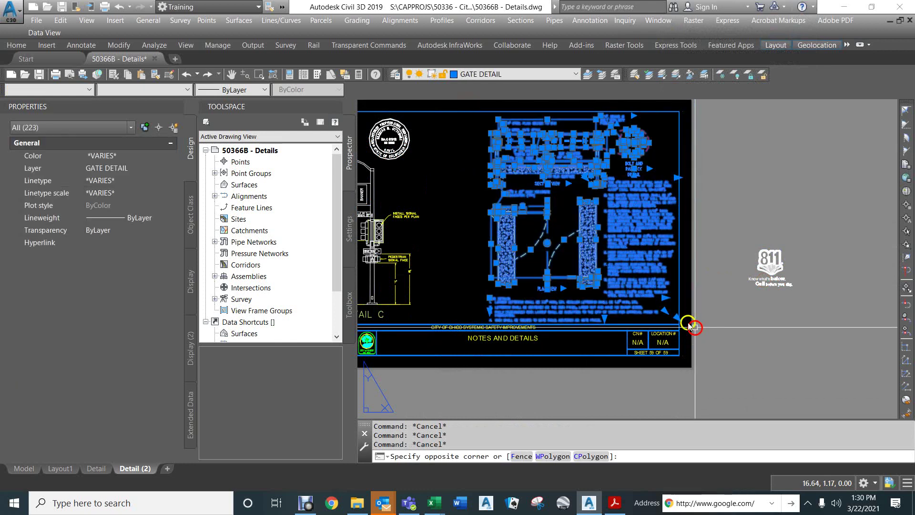
click(493, 212)
key(space)
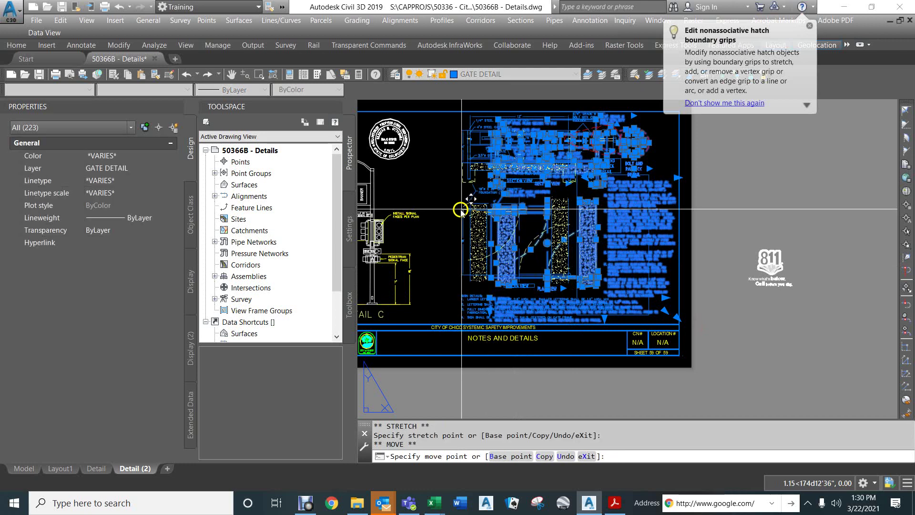
key(F8)
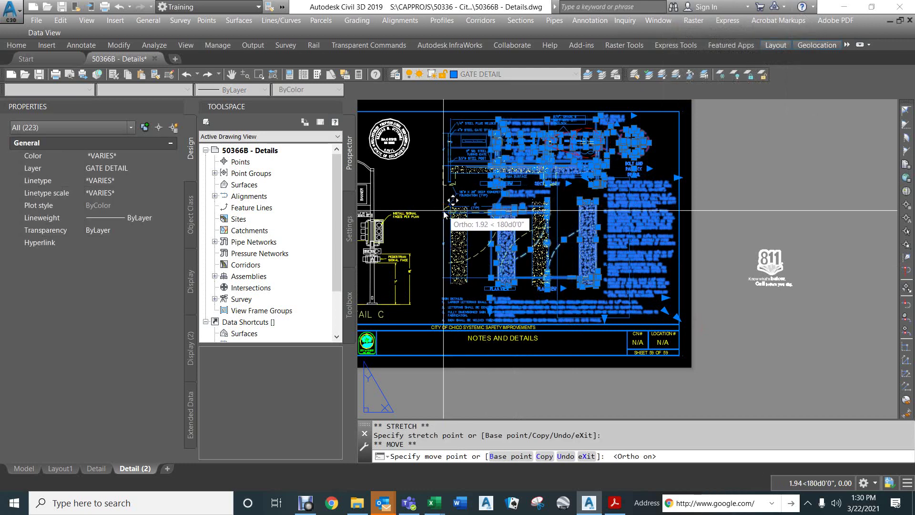
click(439, 212)
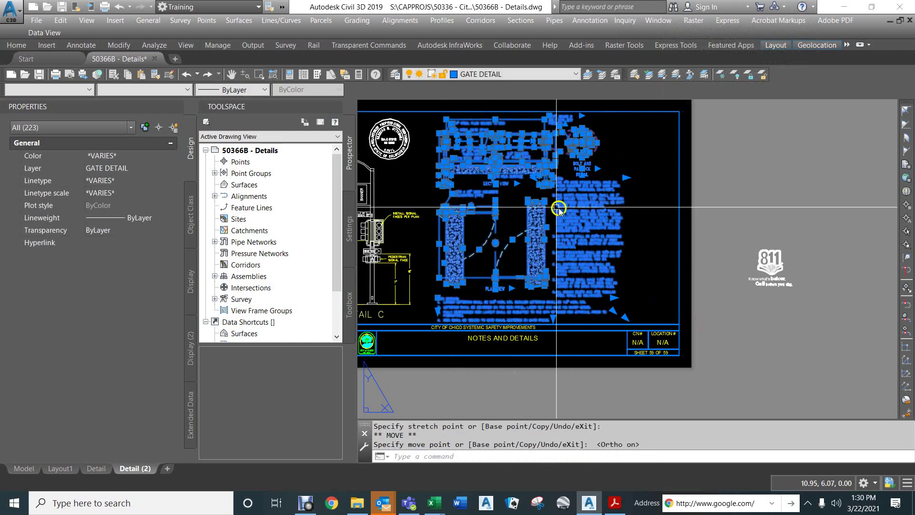
key(Escape)
key(Escape)
key(Escape)
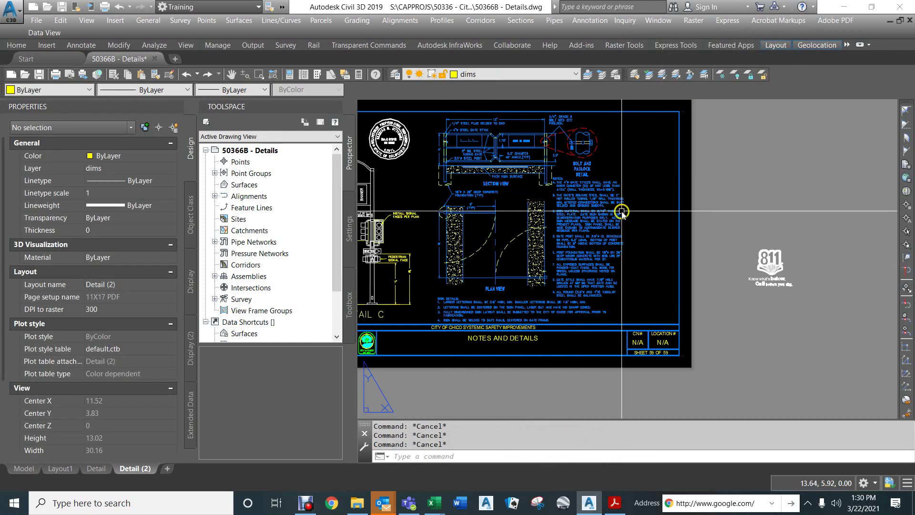
Step: Move the gate NOTES text into the sheet's upper right corner beside the bolt and padlock detail, with ortho off
click(581, 193)
click(555, 178)
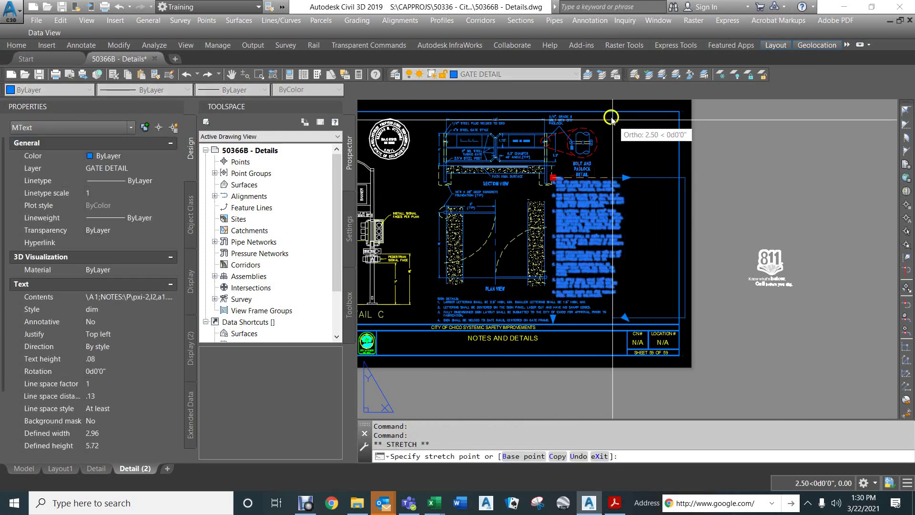
key(F8)
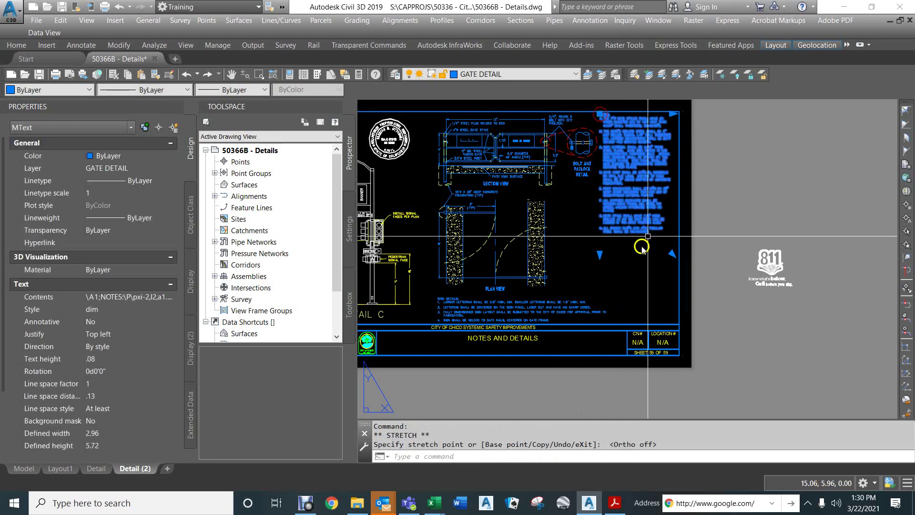
key(Escape)
key(Escape)
Step: Shift the SIGN DETAILS text slightly up and to the left beneath the plan view
click(525, 303)
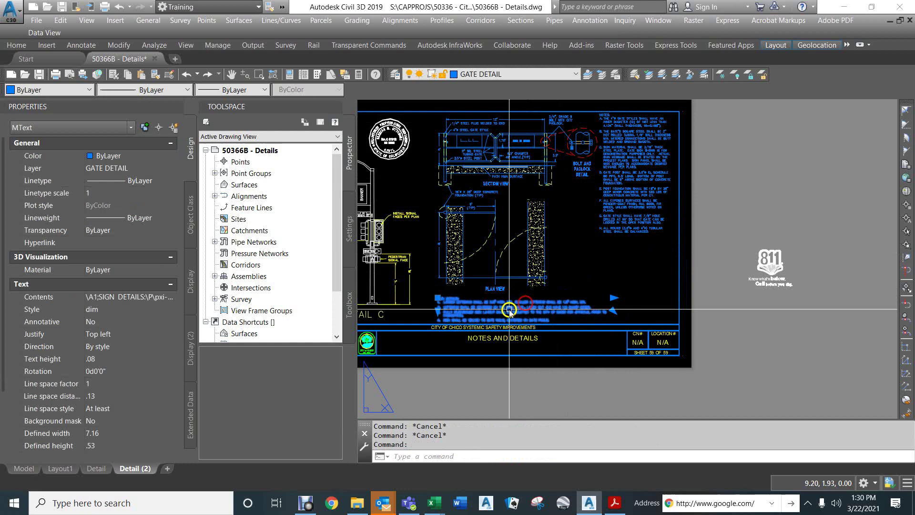
click(437, 299)
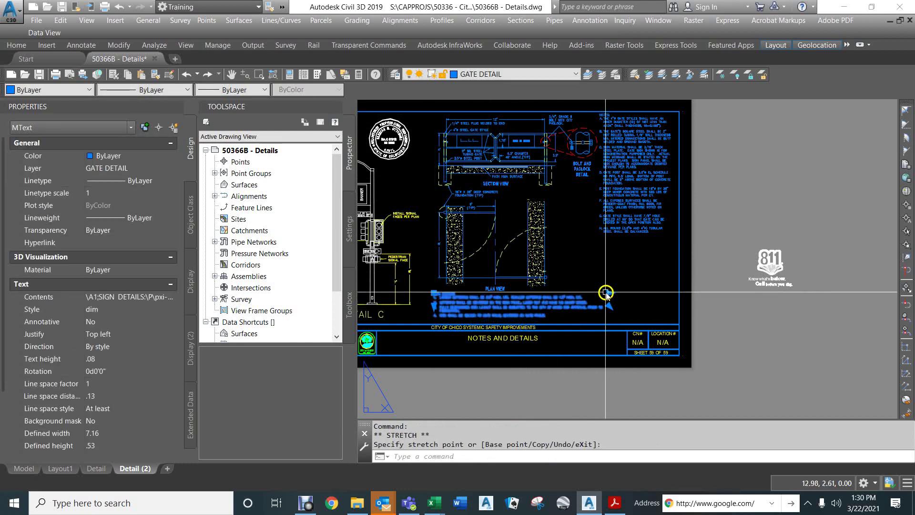
key(Escape)
key(Escape)
Step: Move the engineer's seal to the sheet's lower right corner, just above the title block
scroll(503, 179, up, 3)
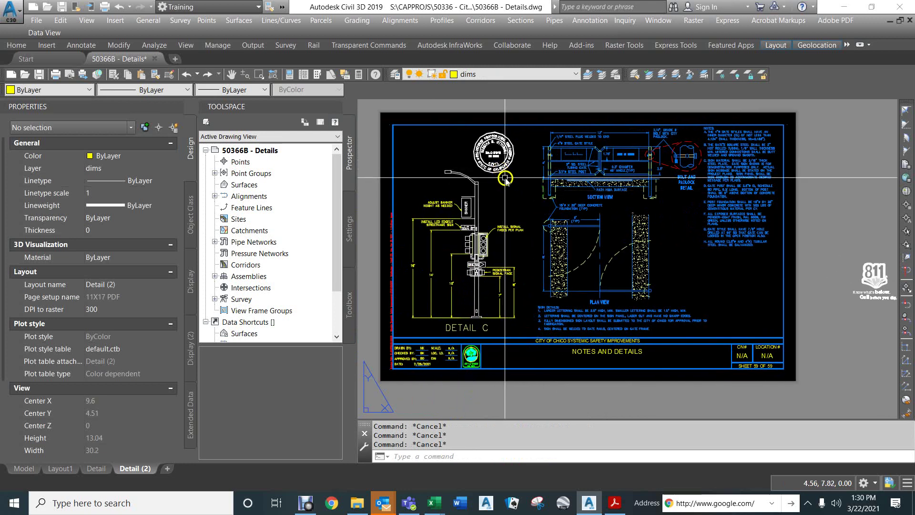
click(469, 122)
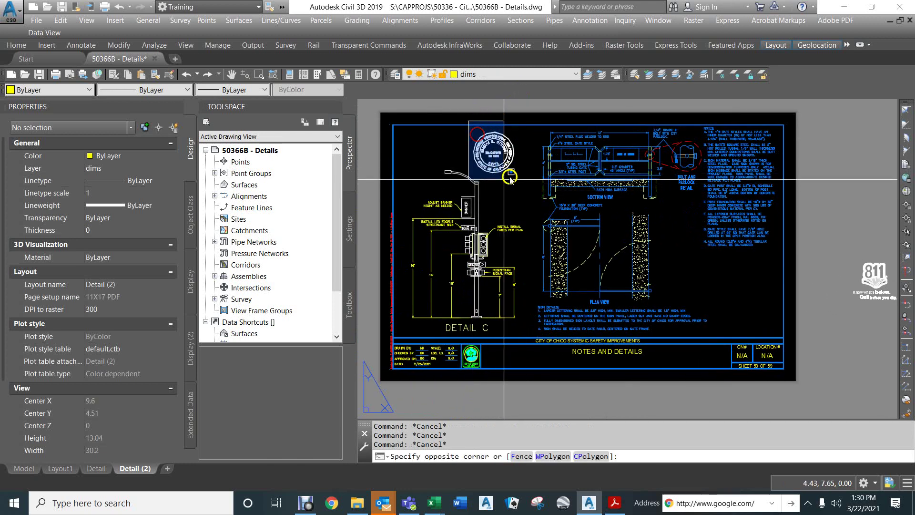
click(526, 172)
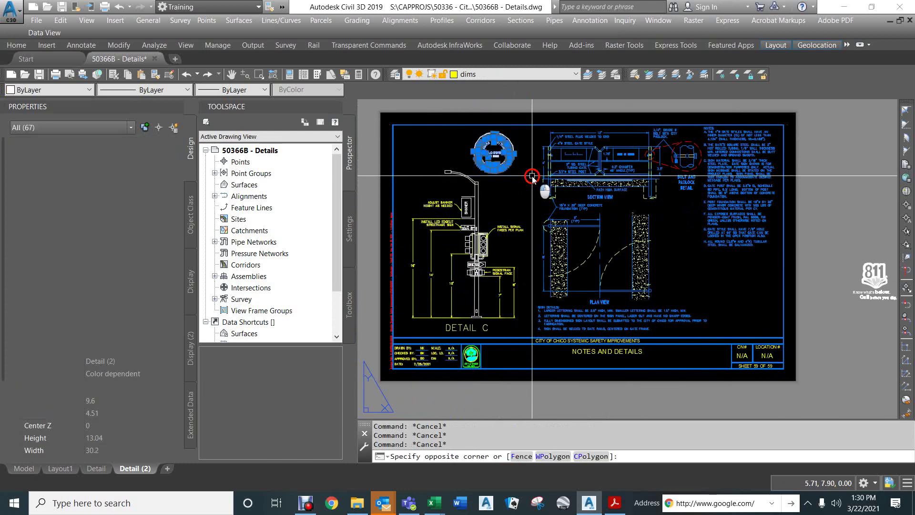
click(496, 143)
key(space)
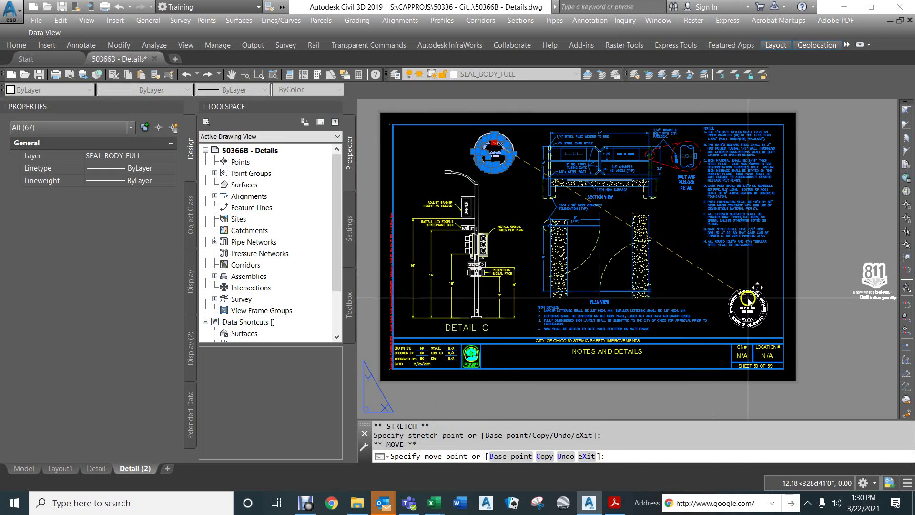
click(748, 301)
key(Escape)
key(Escape)
Step: Place the 811 logo directly above the engineer's seal, below the gate notes
click(876, 299)
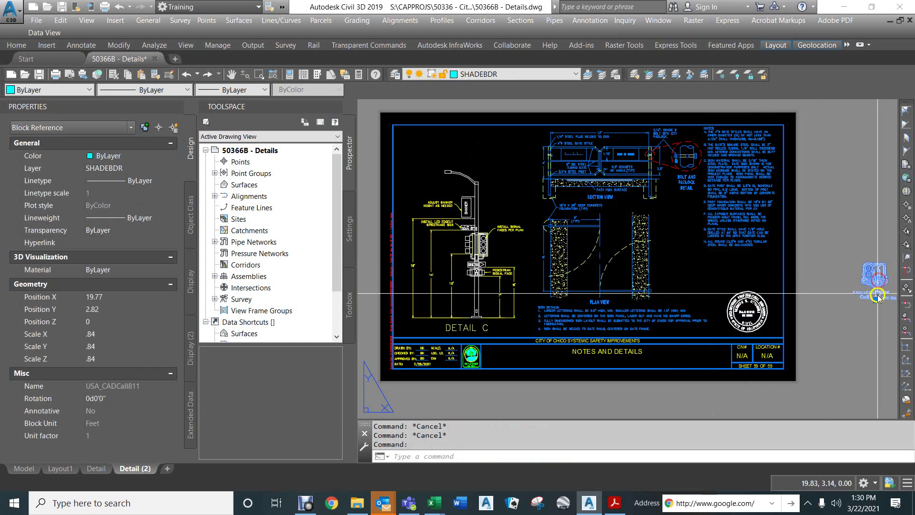
click(877, 300)
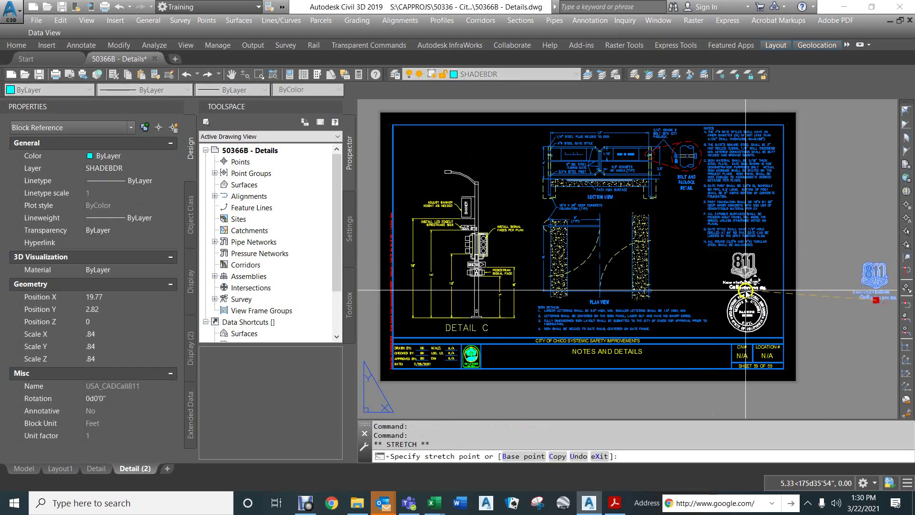
key(Escape)
key(Escape)
key(Escape)
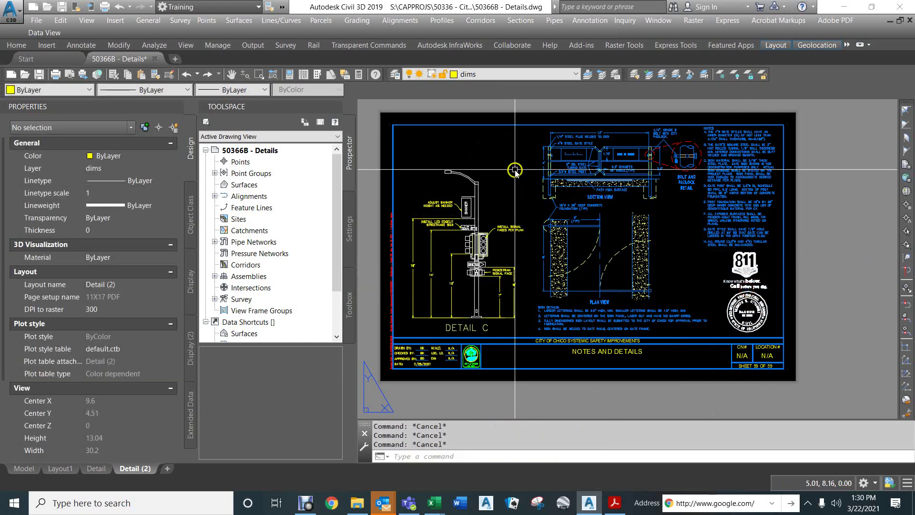
Step: Move Detail C with its dimensions and title up about 0.76 to center it vertically on the sheet
click(523, 326)
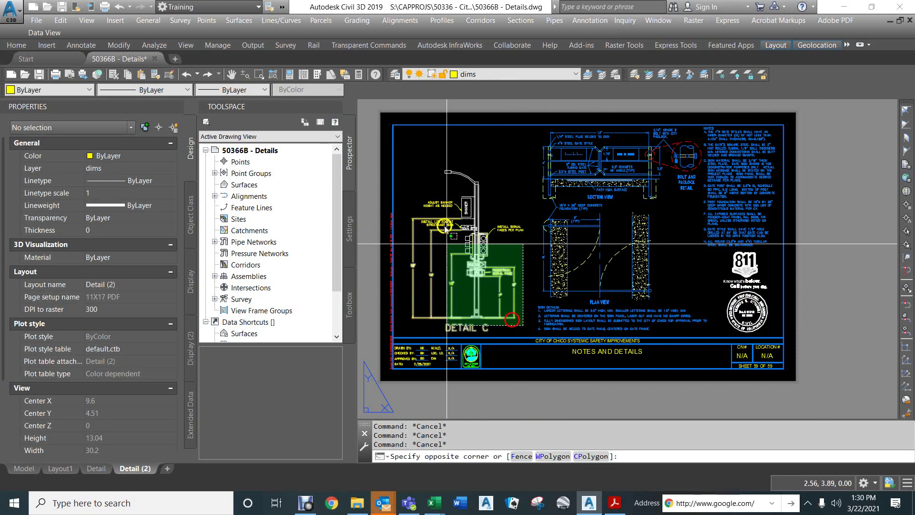
click(407, 162)
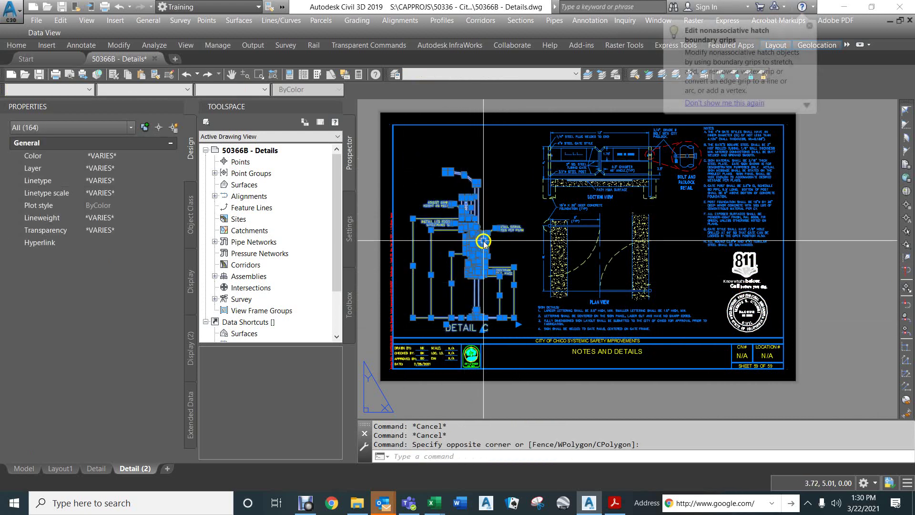
click(465, 174)
key(space)
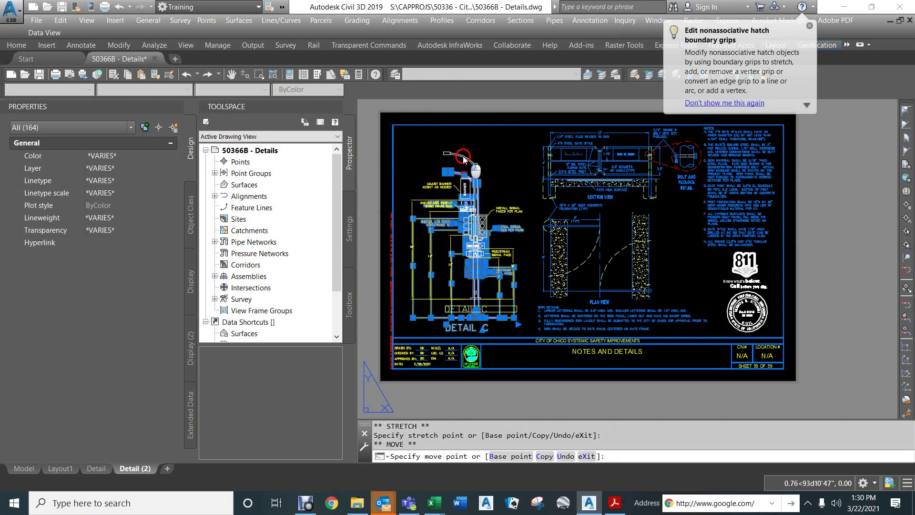
key(Escape)
key(Escape)
key(Escape)
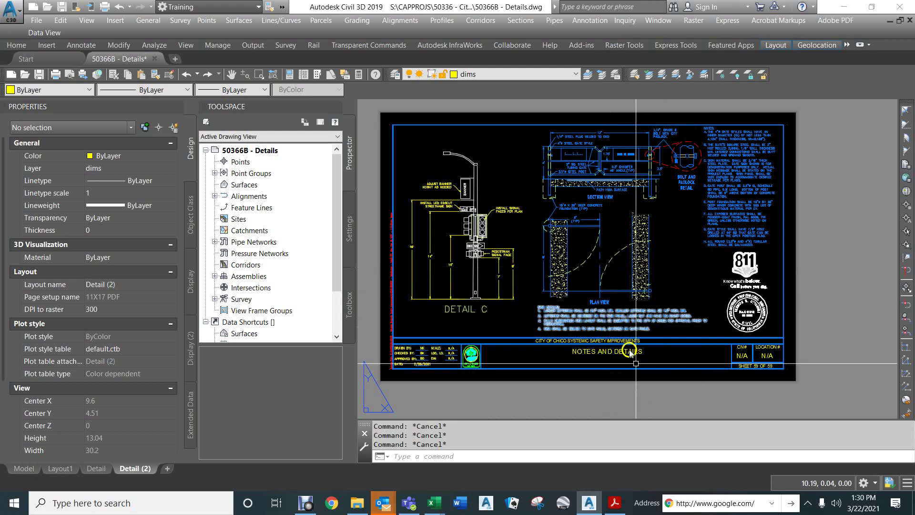
Step: Compare the text height of the gate's concrete foundation note with that of Detail C's signal faces note
click(463, 315)
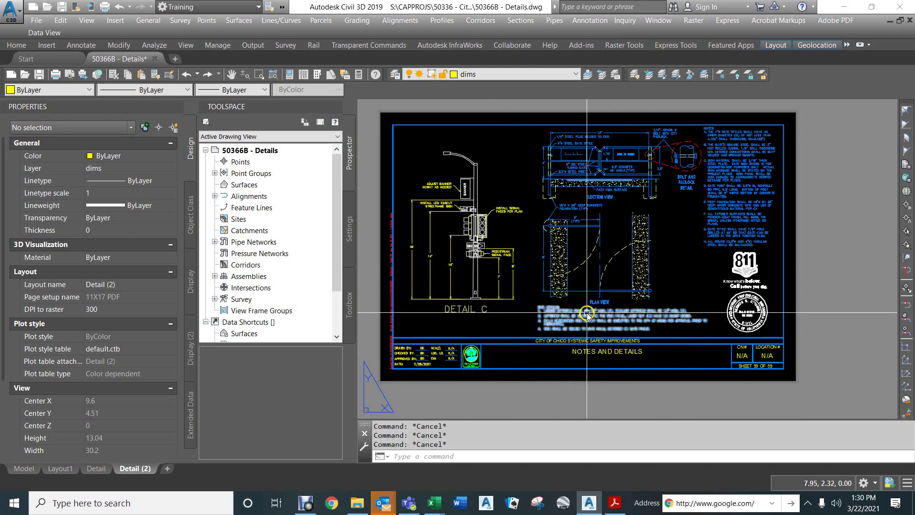
click(644, 311)
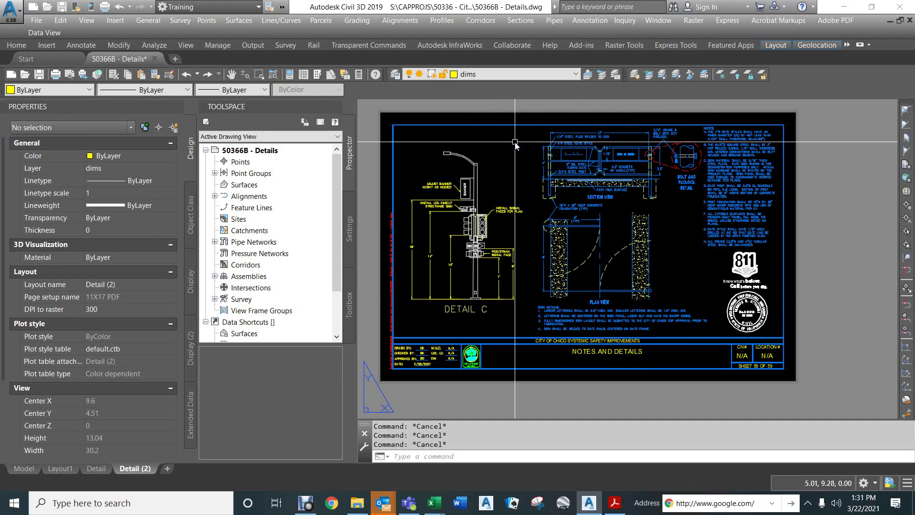
click(605, 188)
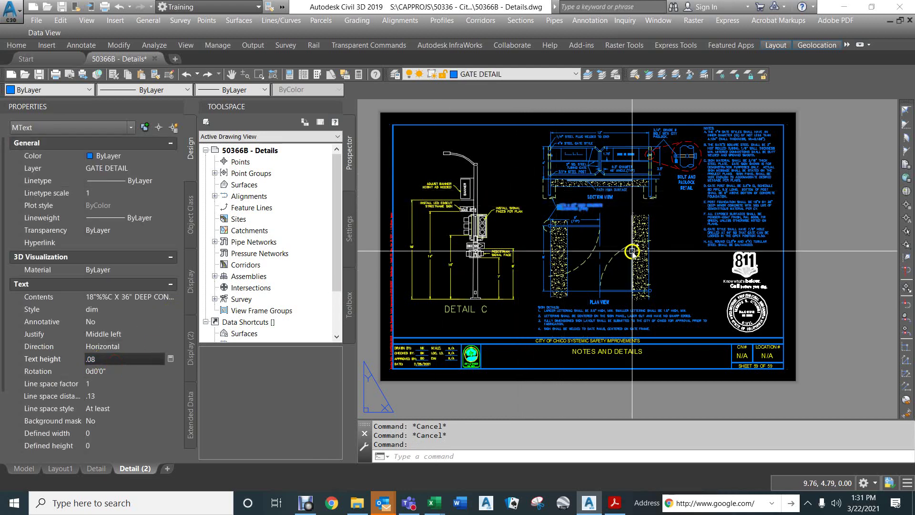
key(Escape)
click(504, 196)
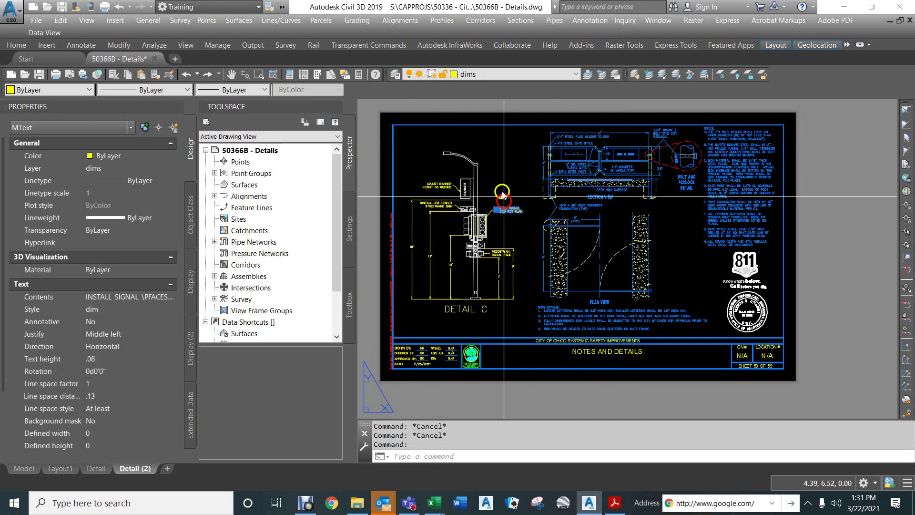
click(96, 248)
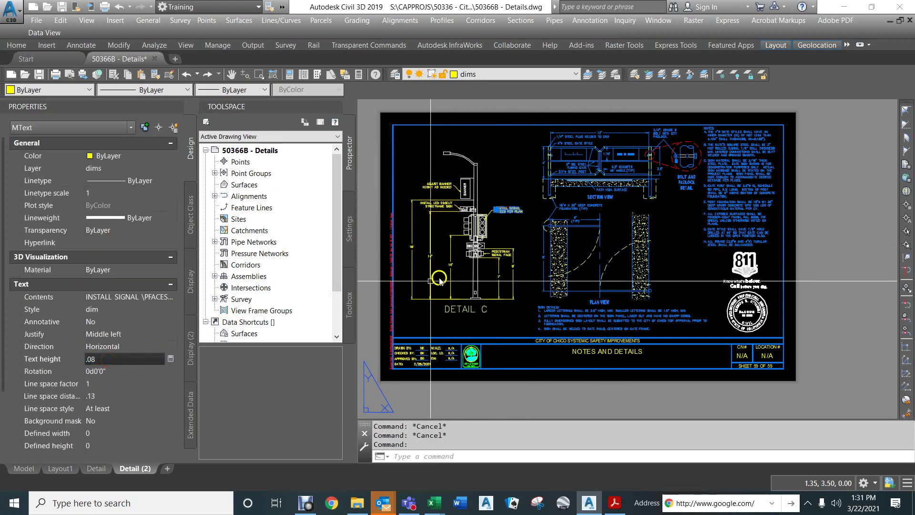
key(Escape)
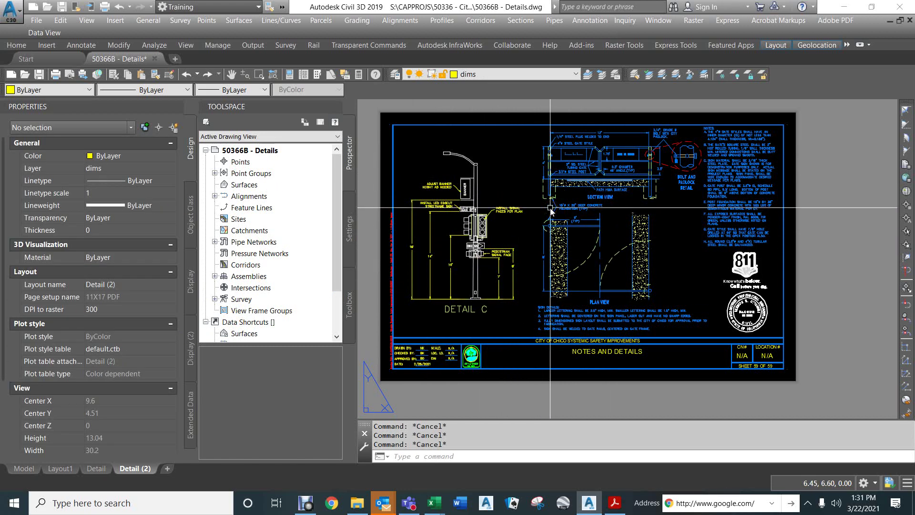